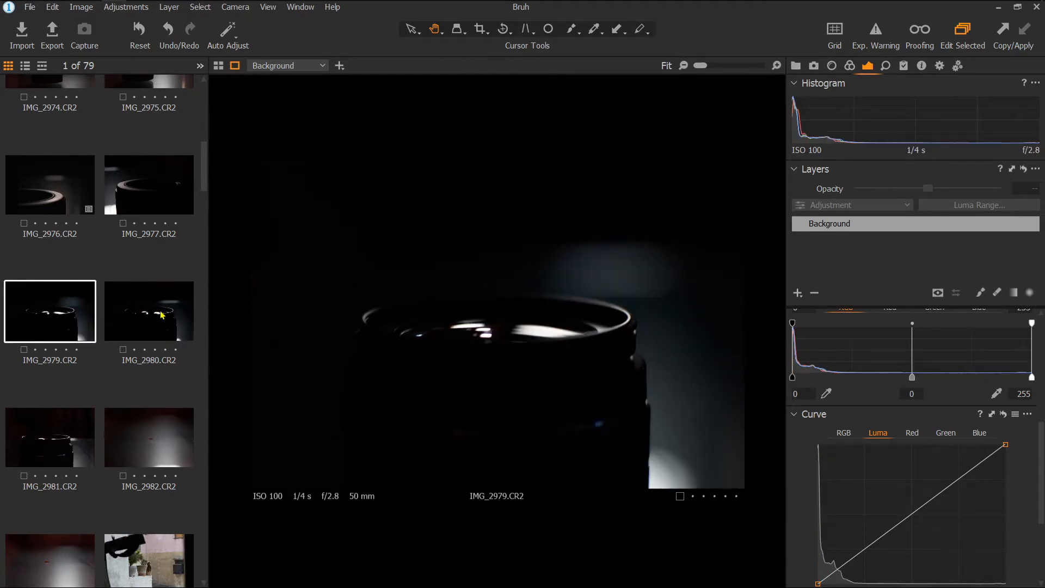
# Open IMG_2980.CR2 in the viewer and hide the image browser.
pyautogui.click(162, 315)
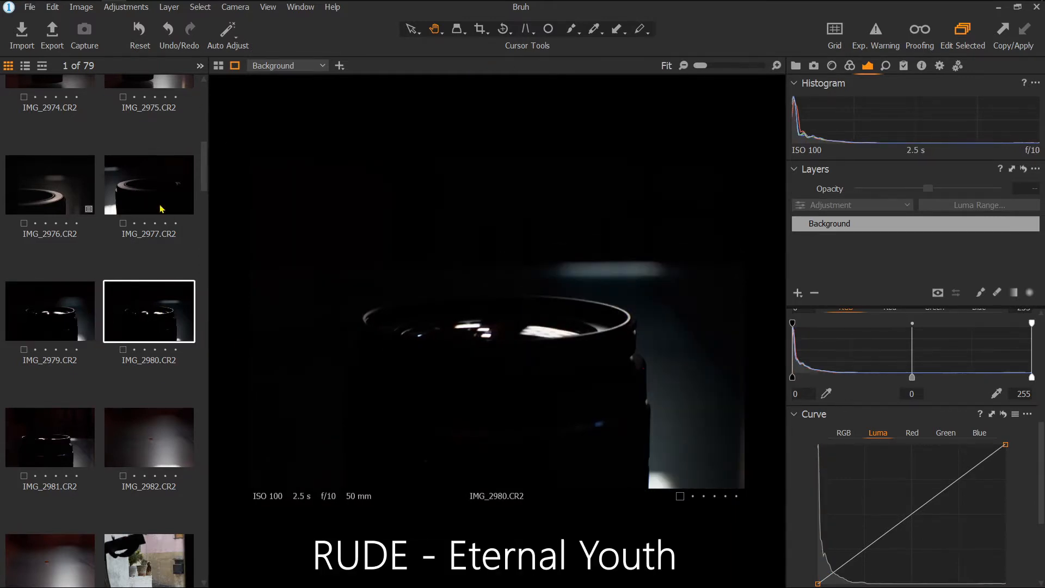
pyautogui.hotkey('ctrl', 'b')
pyautogui.click(886, 65)
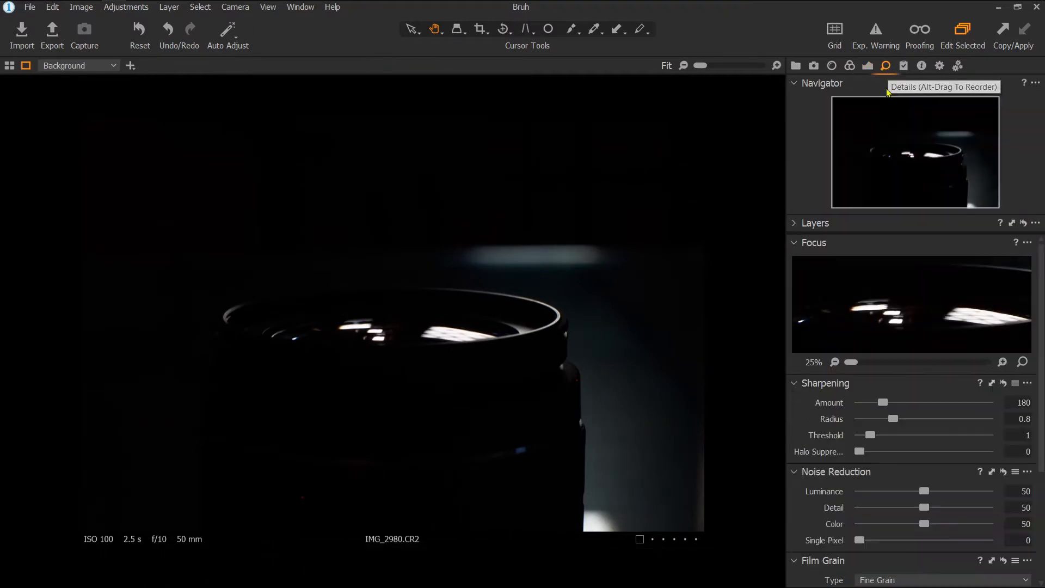
pyautogui.click(867, 65)
pyautogui.scroll(5, 839, 334)
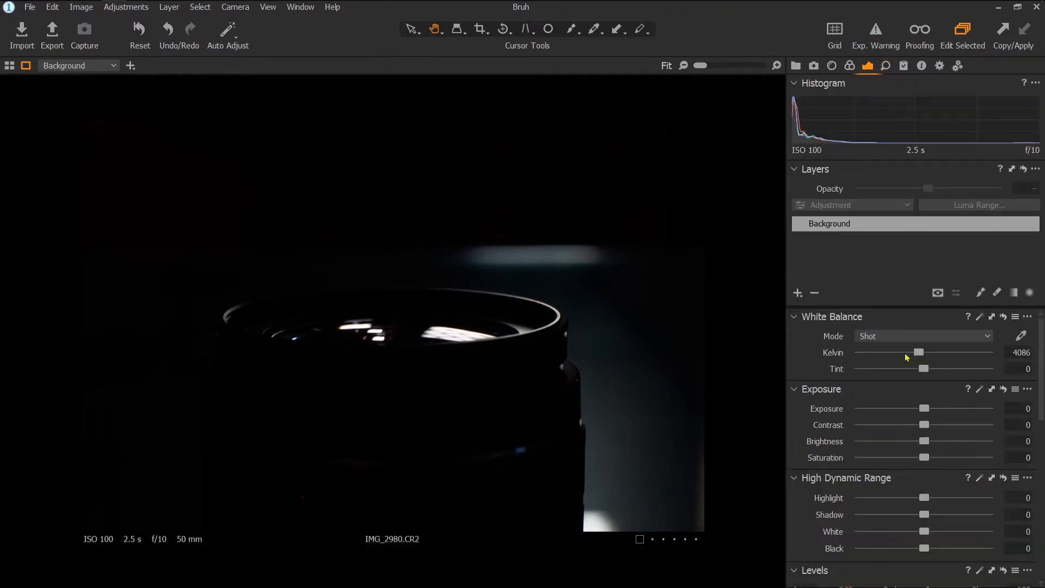
pyautogui.moveTo(922, 354); pyautogui.dragTo(892, 365)
pyautogui.hotkey('ctrl', 'z')
# Enable Black & White and set the split tones to Hue 43, Saturation 16 for highlights and Hue 50, Saturation 6 for shadows.
pyautogui.click(850, 67)
pyautogui.click(860, 388)
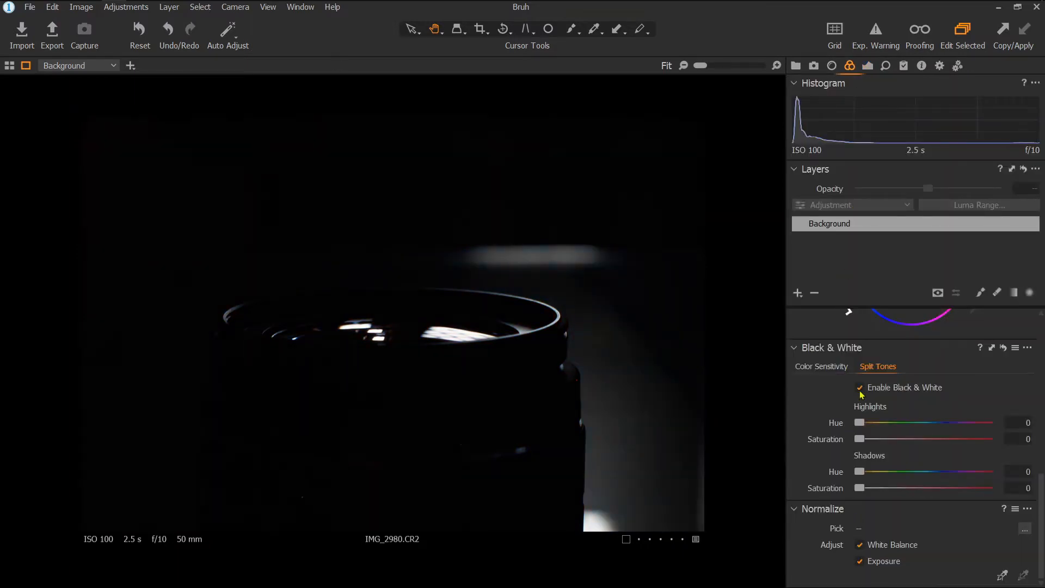
pyautogui.moveTo(860, 441); pyautogui.dragTo(886, 449)
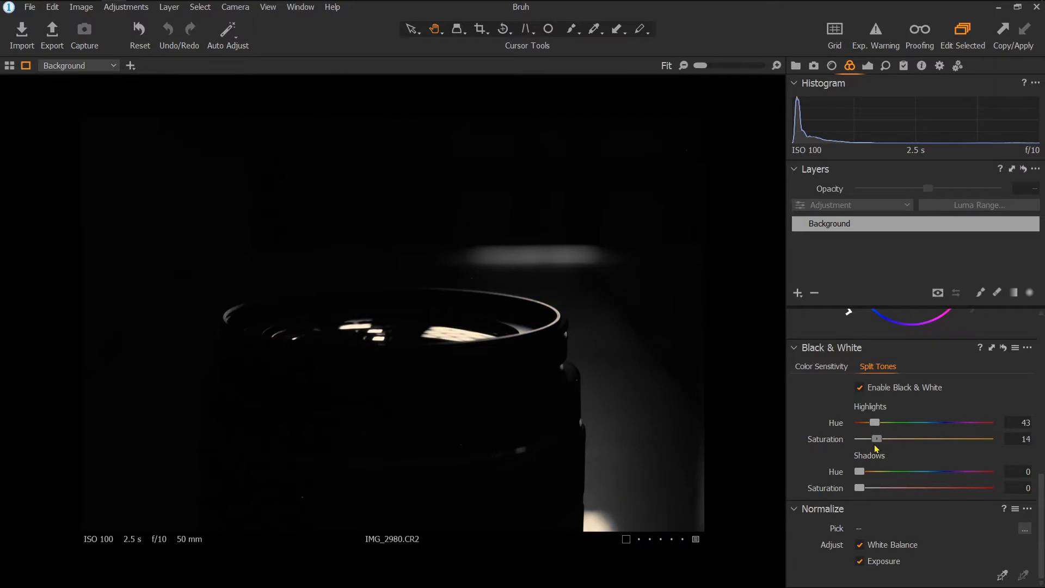
pyautogui.moveTo(860, 488)
pyautogui.mouseDown()
pyautogui.moveTo(903, 488)
pyautogui.moveTo(878, 472)
pyautogui.moveTo(860, 490)
pyautogui.mouseUp()
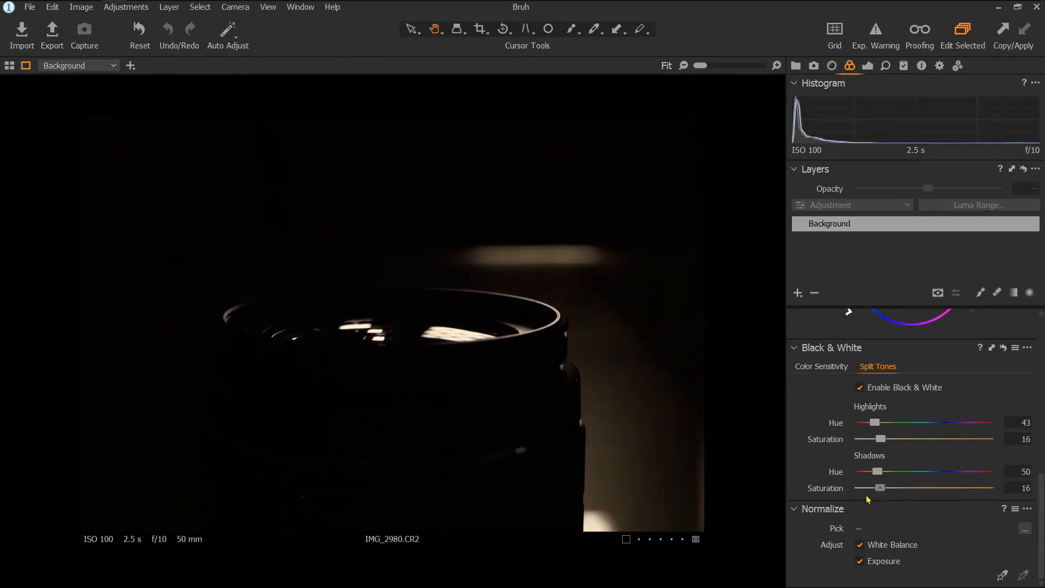
# Tint the highlights orange in Color Balance, then reduce the tint's saturation and adjust the lightness.
pyautogui.scroll(3, 823, 466)
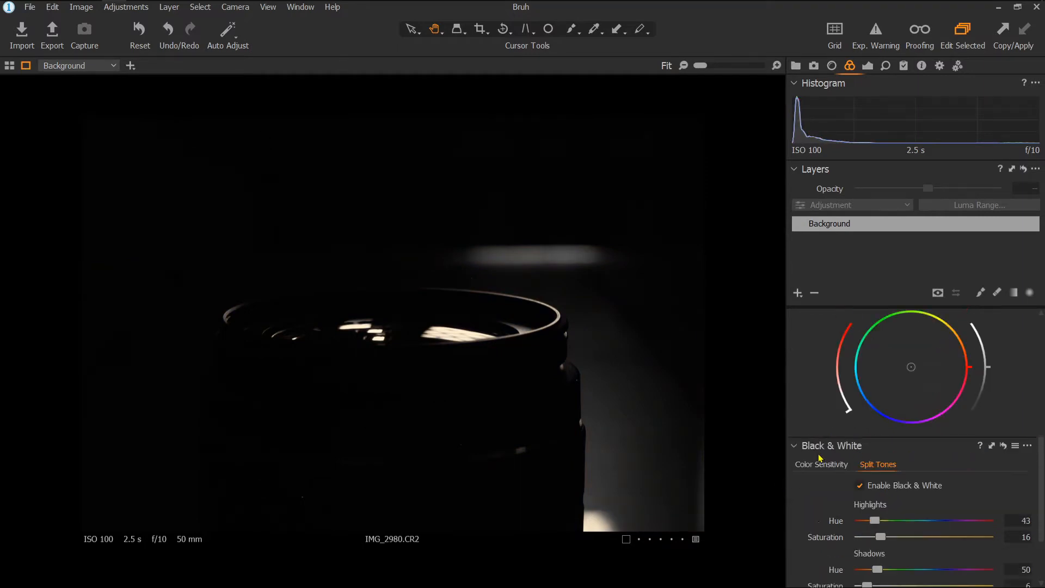
pyautogui.moveTo(912, 466); pyautogui.dragTo(959, 432)
pyautogui.moveTo(859, 397); pyautogui.dragTo(952, 443)
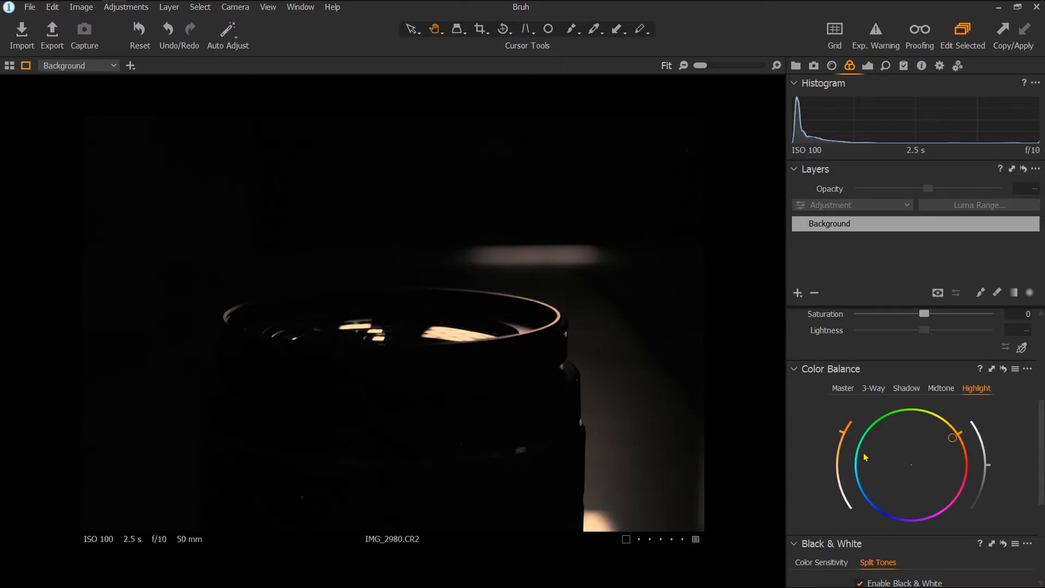
pyautogui.moveTo(838, 467); pyautogui.dragTo(818, 510)
pyautogui.moveTo(989, 468)
pyautogui.mouseDown()
pyautogui.moveTo(988, 481)
pyautogui.moveTo(1012, 489)
pyautogui.moveTo(996, 471)
pyautogui.moveTo(1007, 477)
pyautogui.mouseUp()
# Tint the midtones orange in Color Balance and lower the saturation until only a faint warm tint is left.
pyautogui.click(941, 388)
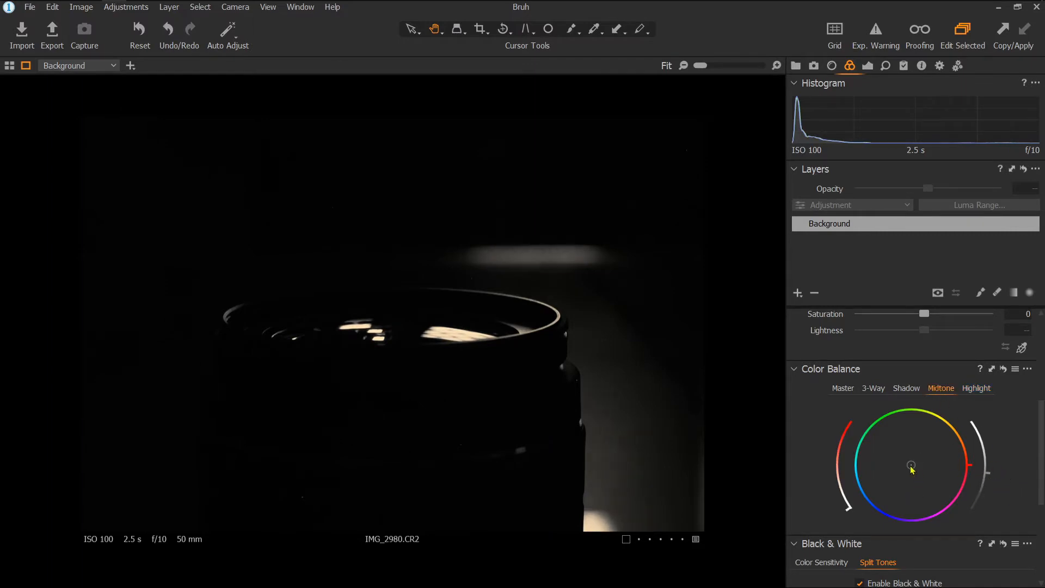
pyautogui.moveTo(912, 467); pyautogui.dragTo(835, 352)
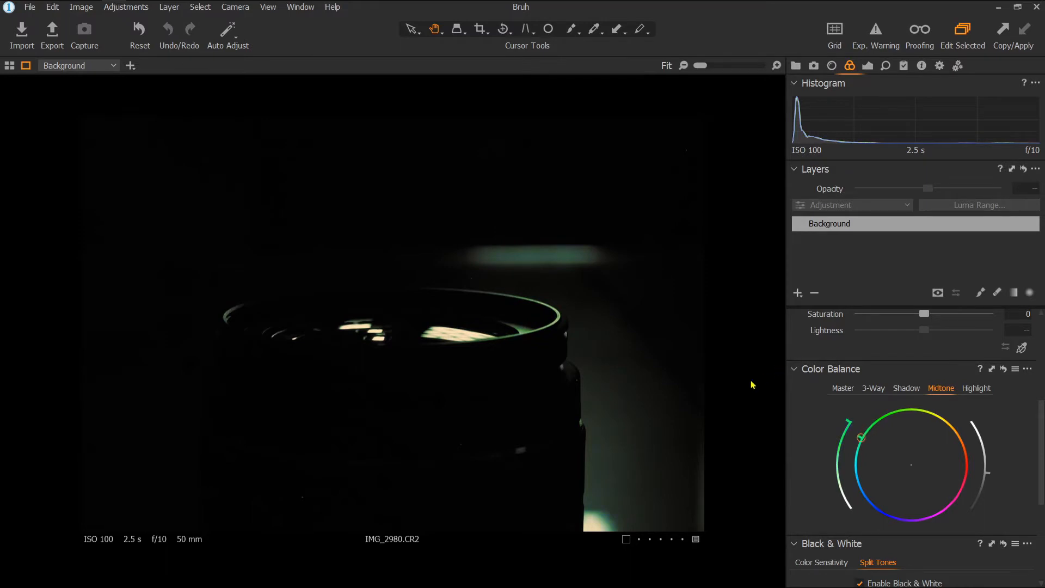
pyautogui.moveTo(751, 385); pyautogui.dragTo(722, 440)
pyautogui.moveTo(717, 487); pyautogui.dragTo(971, 433)
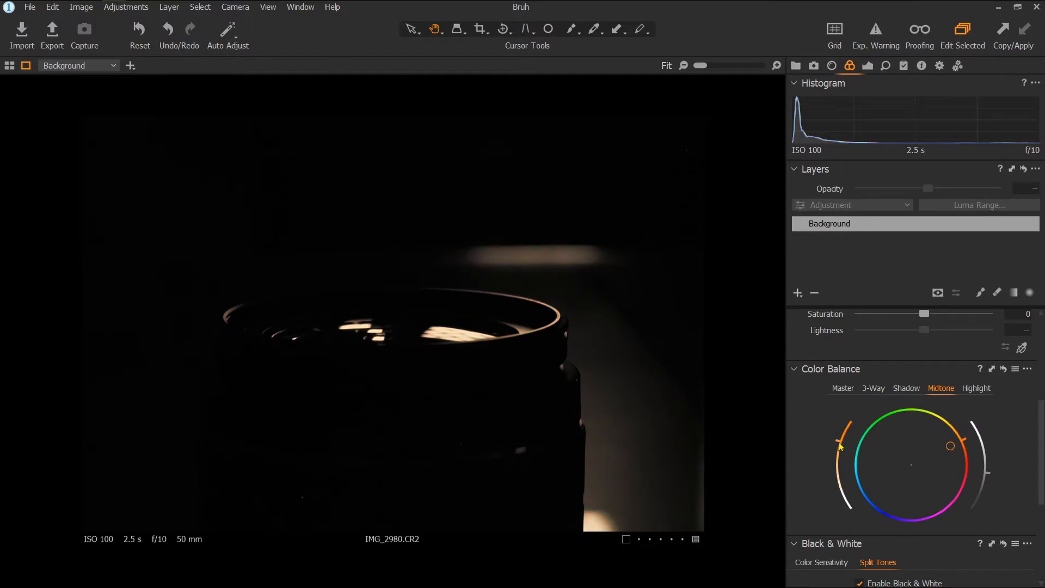
pyautogui.moveTo(840, 446); pyautogui.dragTo(807, 520)
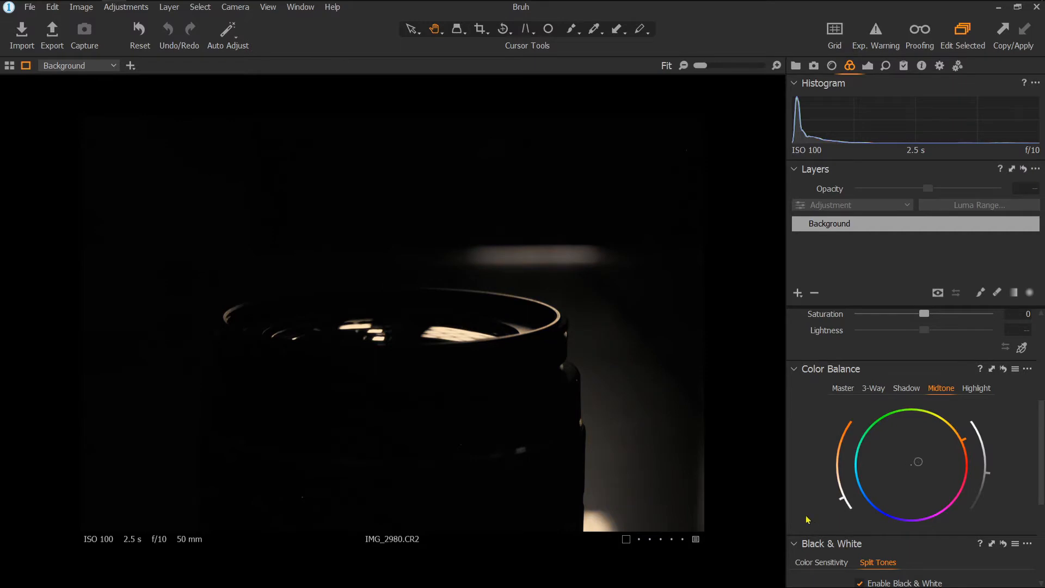
# Try a green tint on the shadows in Color Balance, comparing stronger and weaker saturation.
pyautogui.click(907, 393)
pyautogui.moveTo(990, 469); pyautogui.dragTo(997, 469)
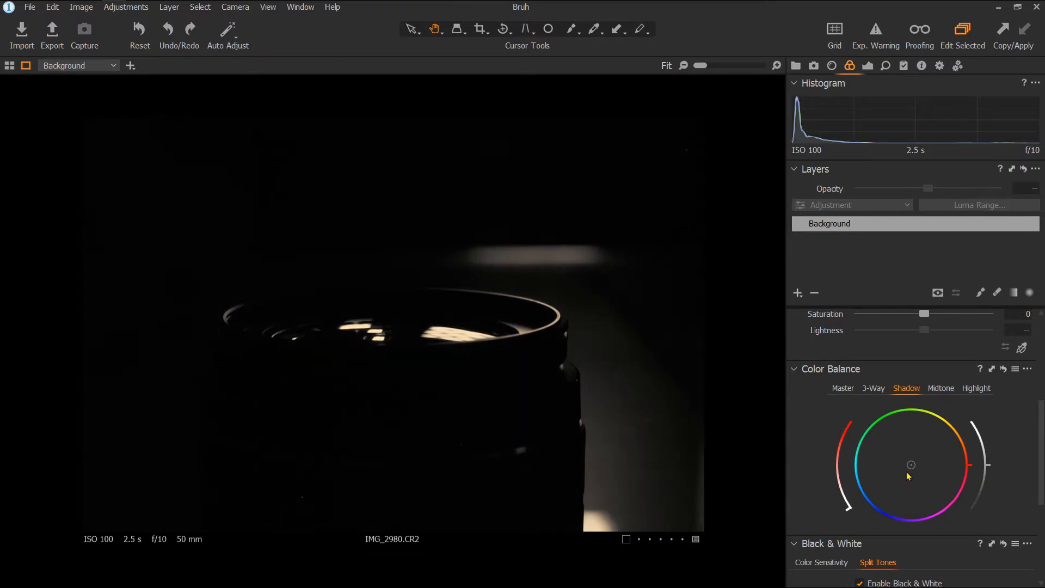
pyautogui.moveTo(913, 467); pyautogui.dragTo(815, 506)
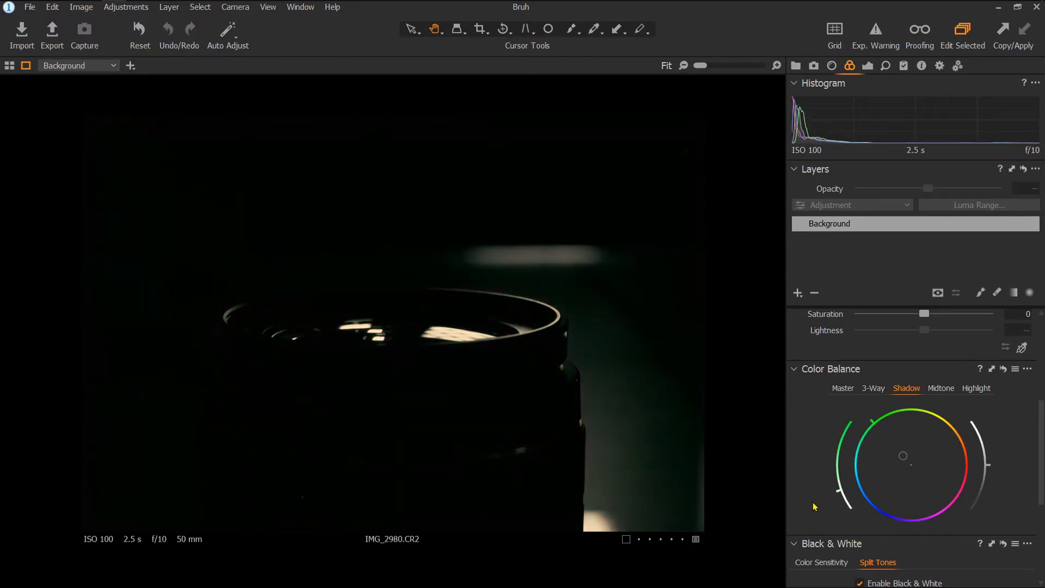
pyautogui.hotkey('ctrl', 'z')
pyautogui.hotkey('ctrl', 'y')
pyautogui.hotkey('ctrl', 'z')
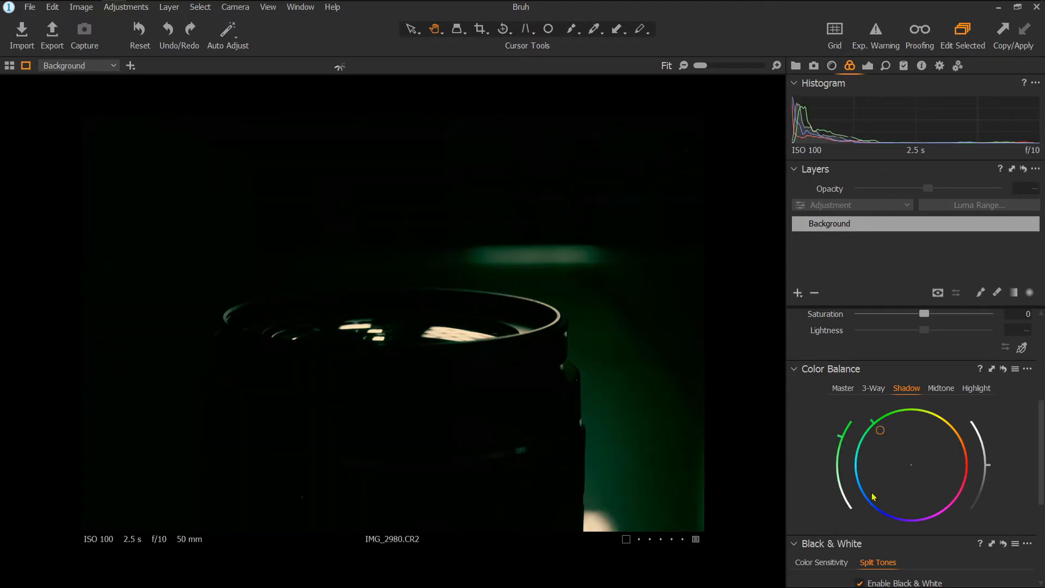
pyautogui.hotkey('ctrl', 'y')
pyautogui.scroll(3, 805, 346)
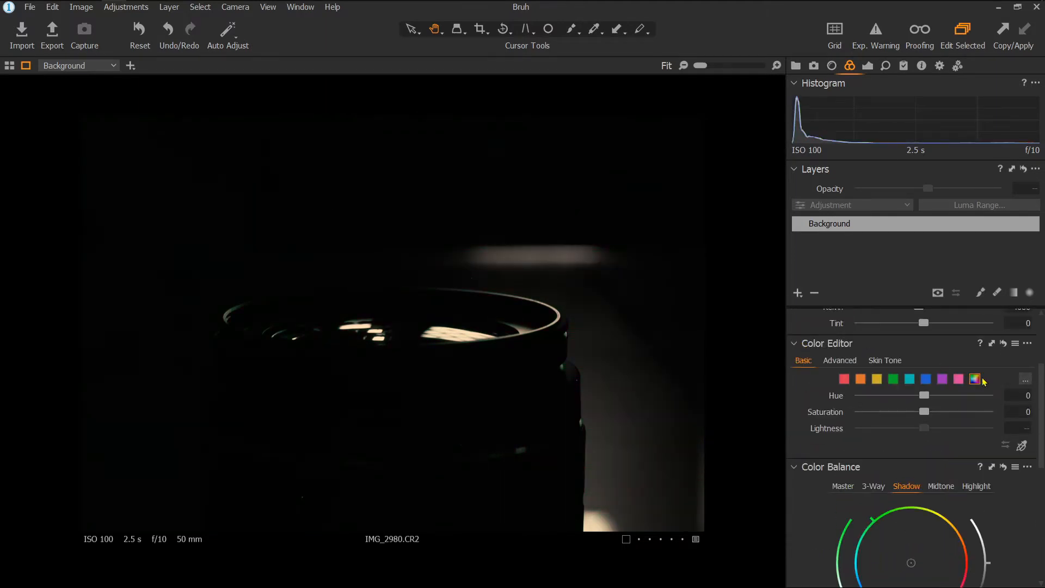
pyautogui.moveTo(924, 395); pyautogui.dragTo(895, 397)
pyautogui.hotkey('ctrl', 'z')
pyautogui.scroll(4, 892, 398)
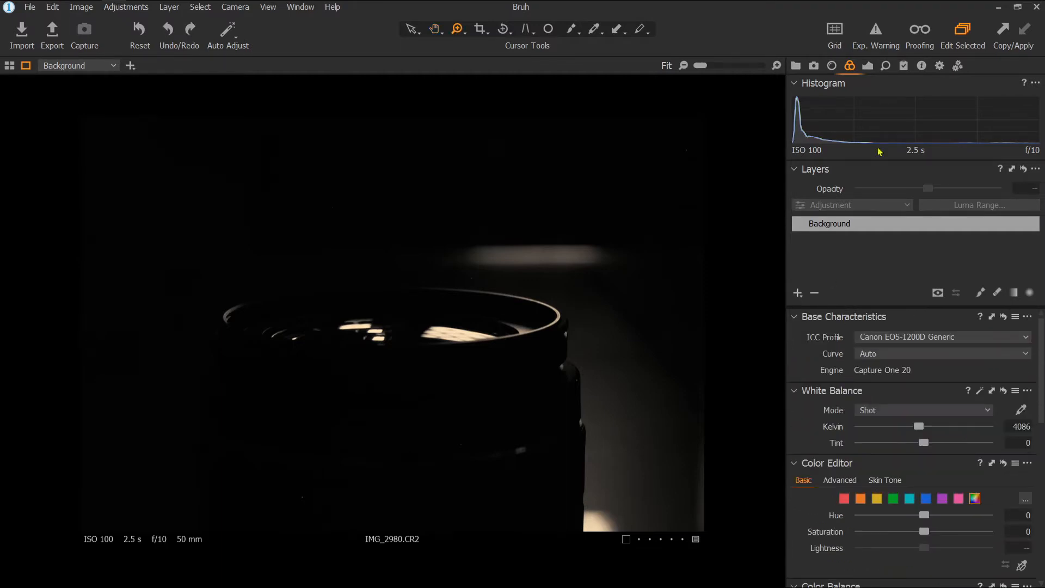
# Set Exposure to 0.14, Contrast to 7, Brightness to -5 and Saturation to 10, and the High Dynamic Range Highlight to -28 and Shadow to -19.
pyautogui.click(868, 65)
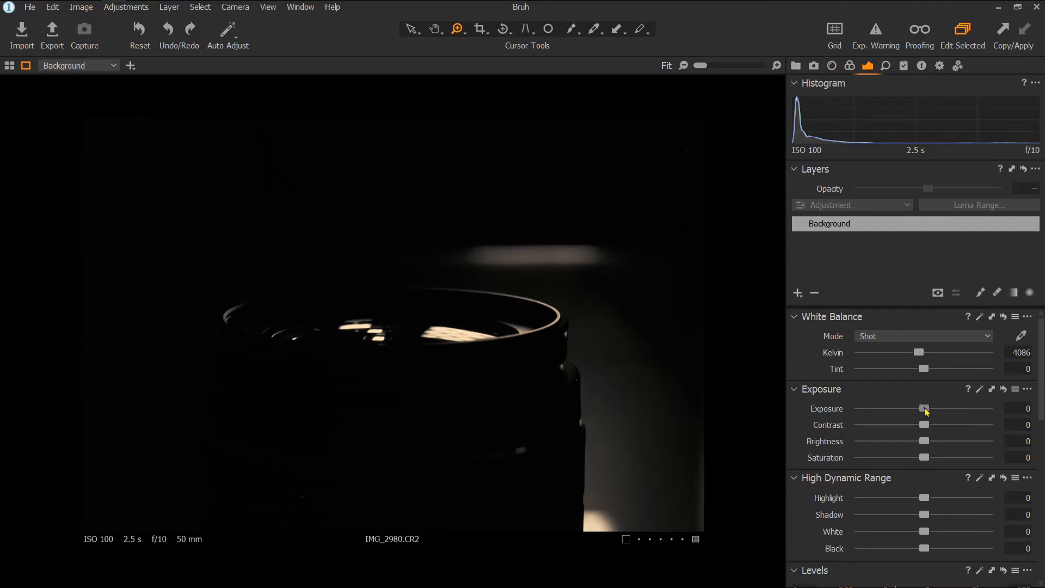
pyautogui.moveTo(924, 408); pyautogui.dragTo(930, 458)
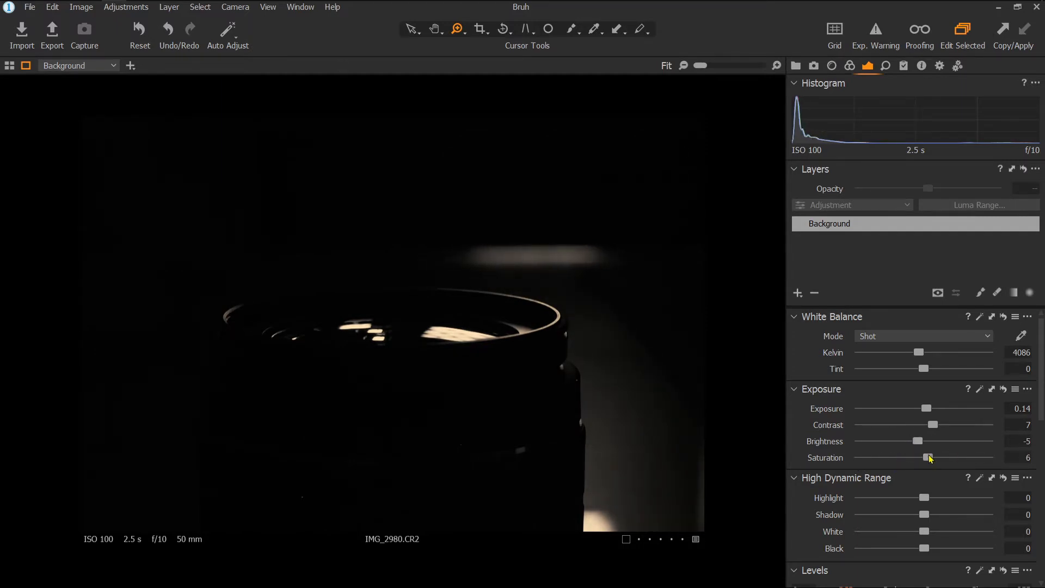
pyautogui.moveTo(927, 502); pyautogui.dragTo(908, 518)
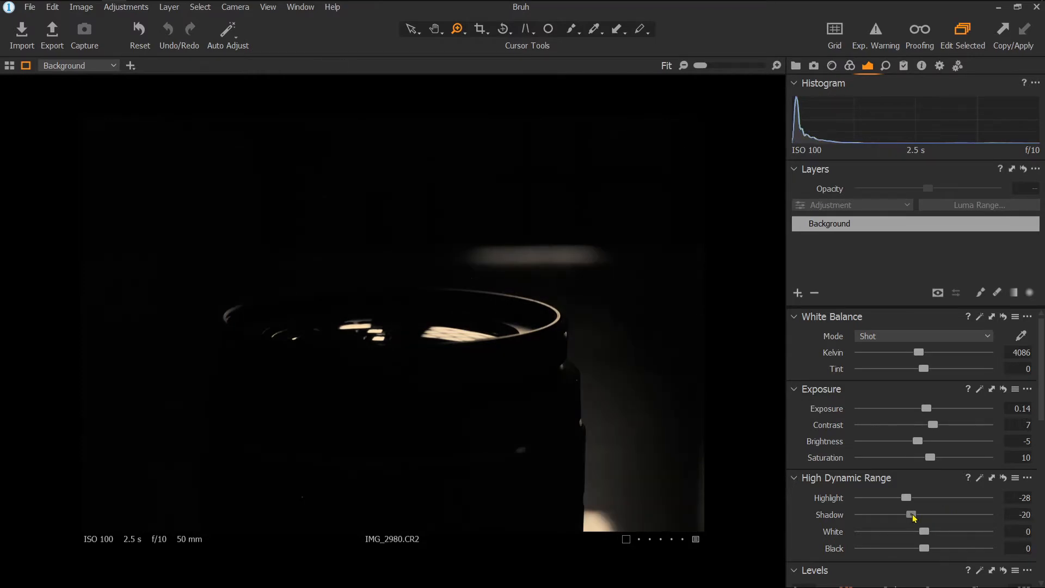
pyautogui.moveTo(914, 518); pyautogui.dragTo(913, 517)
pyautogui.scroll(-3, 821, 540)
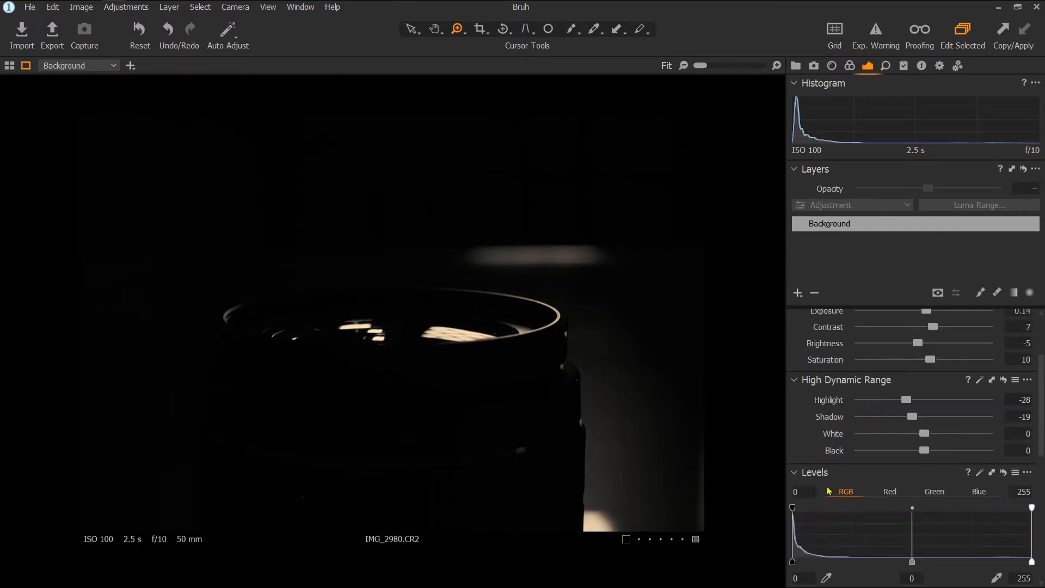
pyautogui.moveTo(922, 453); pyautogui.dragTo(848, 461)
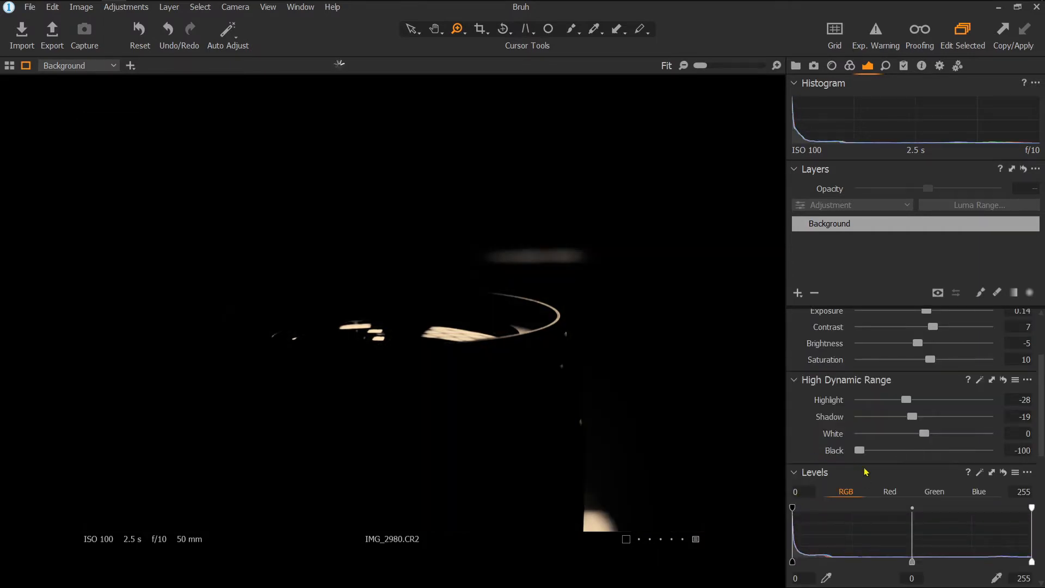
pyautogui.hotkey('ctrl', 'z')
# Add two points to the Luma curve, the upper one at input 163, output 163, and set Clarity to 18 and Structure to 16.
pyautogui.scroll(-8, 863, 482)
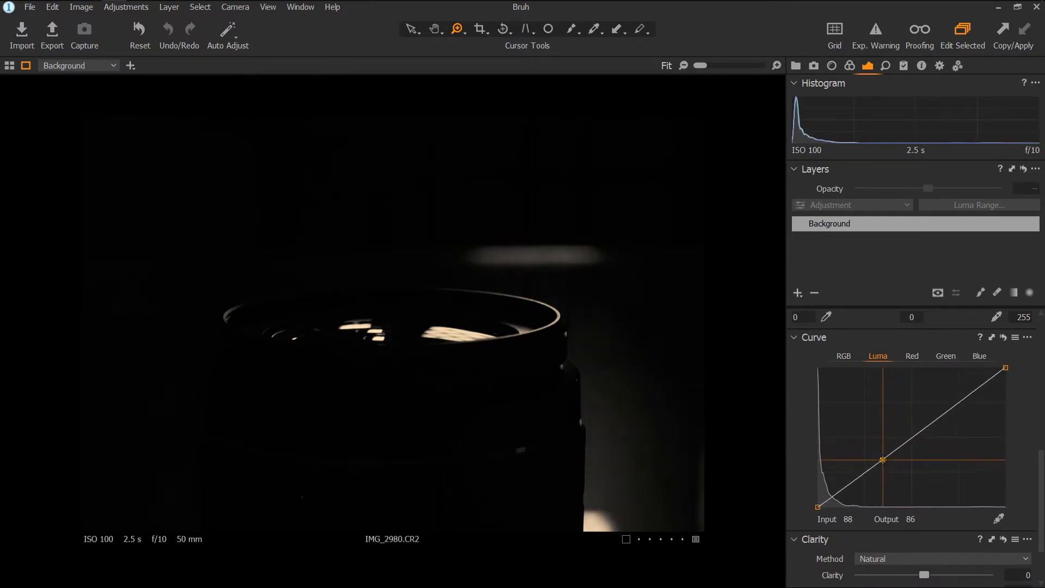
pyautogui.click(874, 465)
pyautogui.moveTo(937, 420)
pyautogui.mouseDown()
pyautogui.moveTo(933, 402)
pyautogui.moveTo(938, 418)
pyautogui.mouseUp()
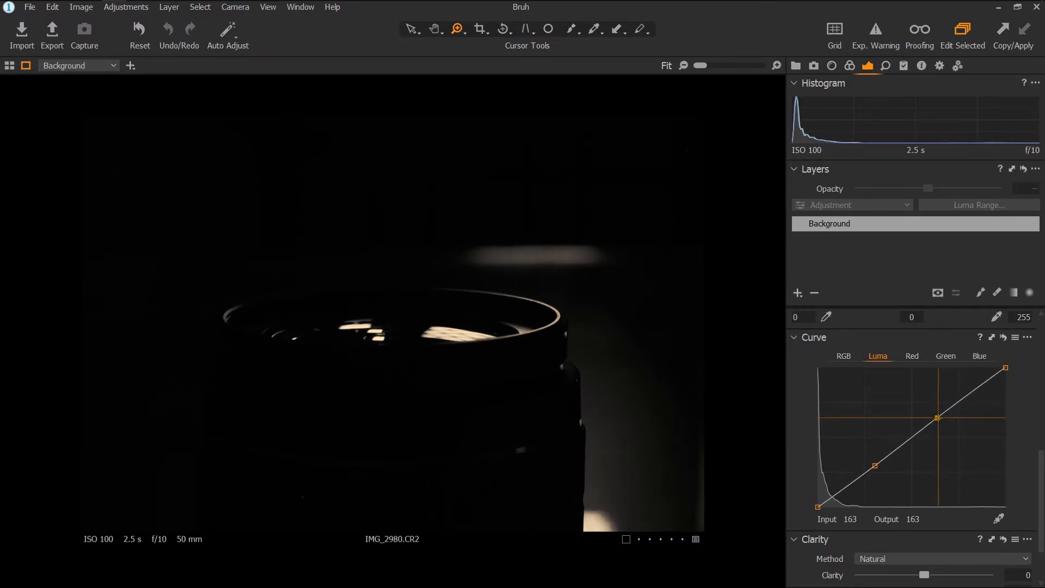
pyautogui.scroll(-2, 900, 514)
pyautogui.moveTo(924, 504)
pyautogui.mouseDown()
pyautogui.moveTo(972, 504)
pyautogui.moveTo(936, 506)
pyautogui.moveTo(935, 520)
pyautogui.mouseUp()
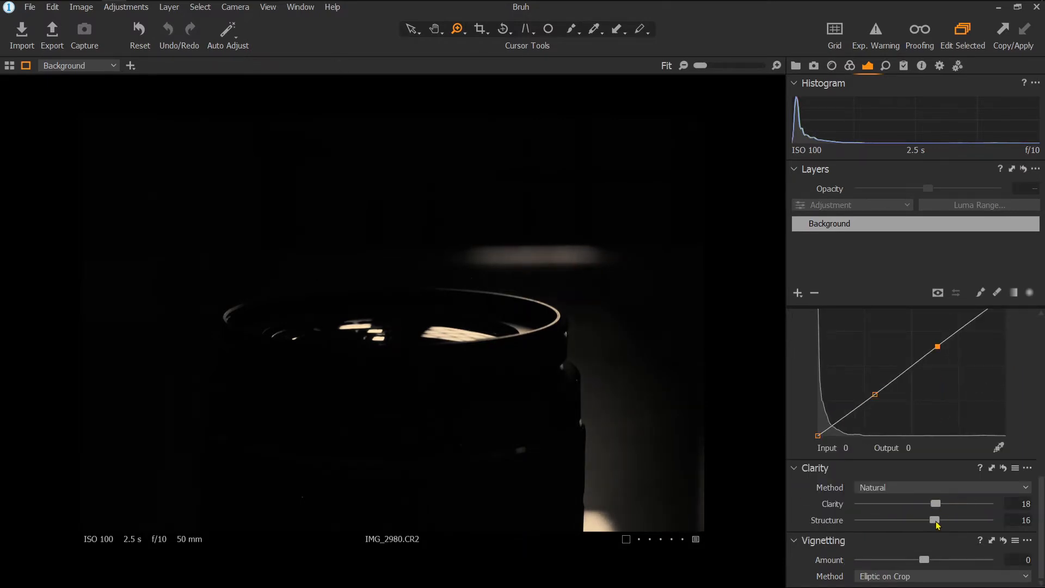
# Darken the image edges with a Vignetting Amount of -0.35, using the Elliptic on Crop method.
pyautogui.moveTo(925, 560); pyautogui.dragTo(1011, 570)
pyautogui.click(953, 576)
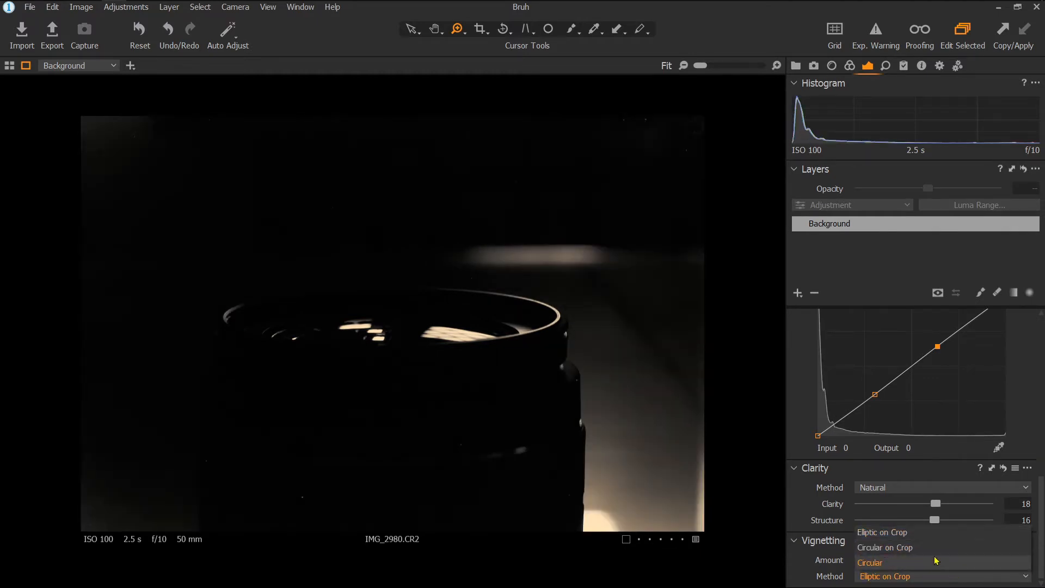
pyautogui.click(934, 561)
pyautogui.moveTo(931, 561)
pyautogui.mouseDown()
pyautogui.moveTo(860, 559)
pyautogui.moveTo(927, 564)
pyautogui.mouseUp()
pyautogui.click(922, 571)
pyautogui.click(920, 529)
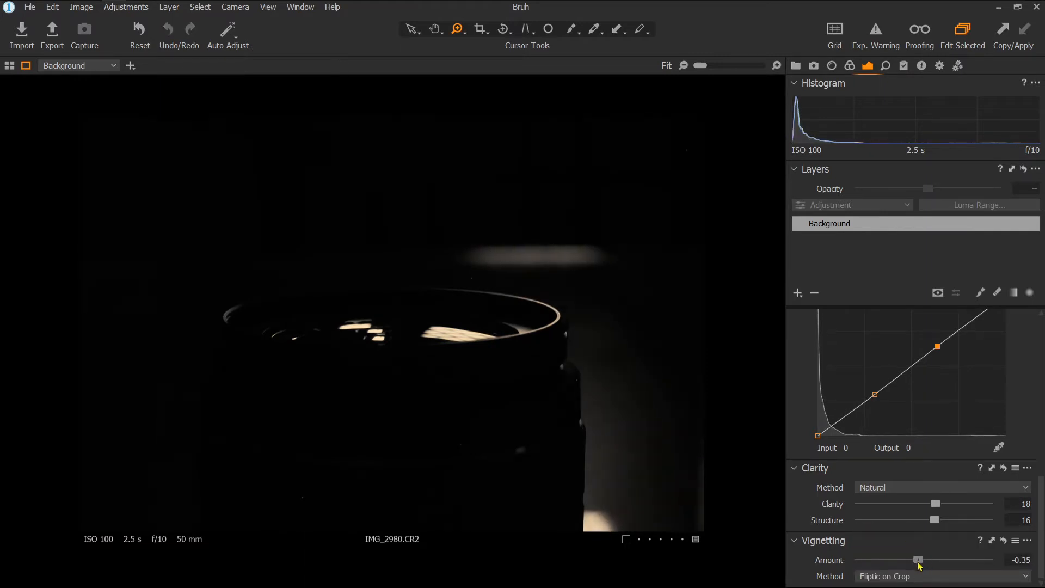
# Inspect the lens rim at 100% and set Sharpening to Amount 181, Radius 0.4, Threshold 0.5 and Halo Suppression 4.
pyautogui.scroll(5, 883, 484)
pyautogui.scroll(5, 882, 484)
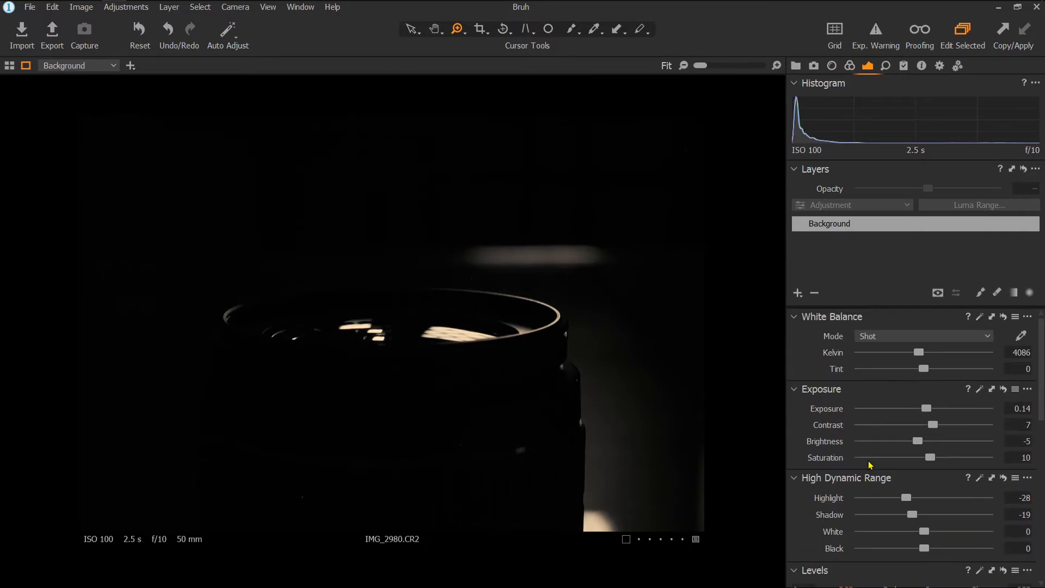
pyautogui.click(886, 65)
pyautogui.click(380, 303)
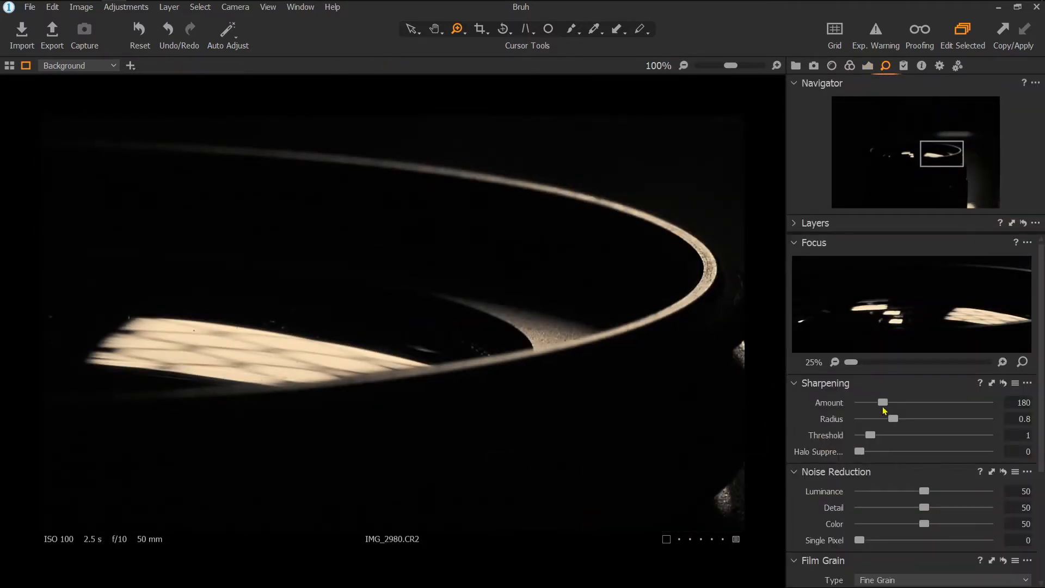
pyautogui.moveTo(883, 402); pyautogui.dragTo(771, 396)
pyautogui.moveTo(893, 419); pyautogui.dragTo(865, 452)
# Reduce the Luminance, Detail and Color noise reduction to 0 and set the Moire Pattern to 4.
pyautogui.moveTo(924, 492); pyautogui.dragTo(853, 507)
pyautogui.moveTo(878, 491); pyautogui.dragTo(852, 495)
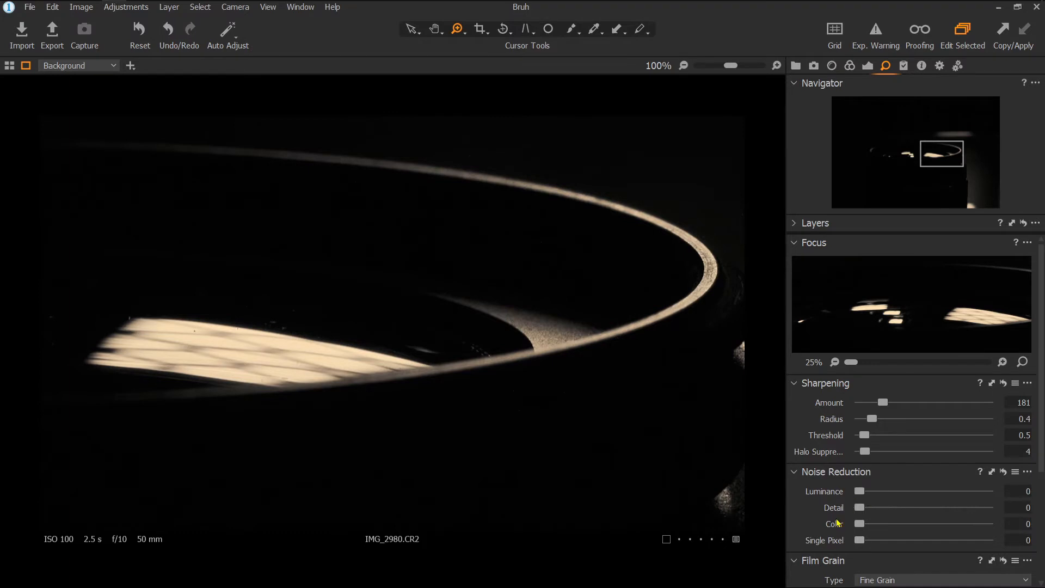
pyautogui.scroll(-5, 837, 523)
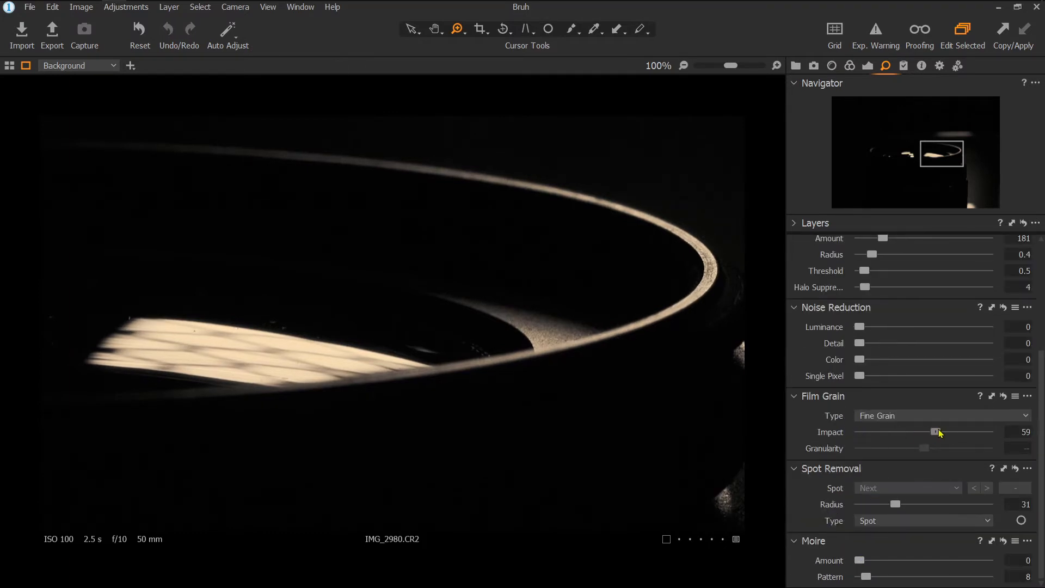
pyautogui.moveTo(866, 576); pyautogui.dragTo(858, 576)
pyautogui.scroll(-5, 671, 299)
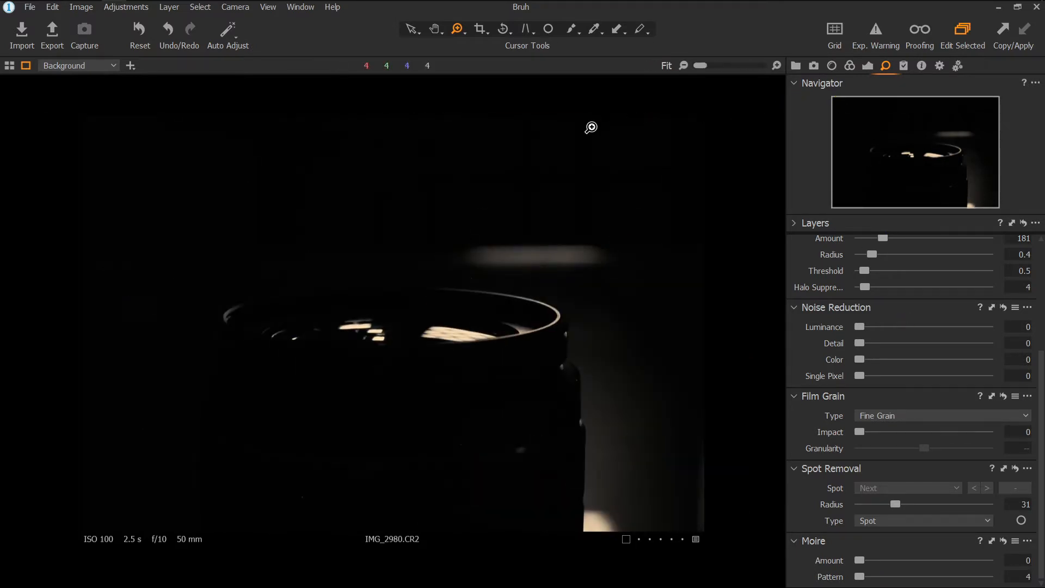
# Export the image as a JPEG to the Uploaded destination.
pyautogui.click(52, 34)
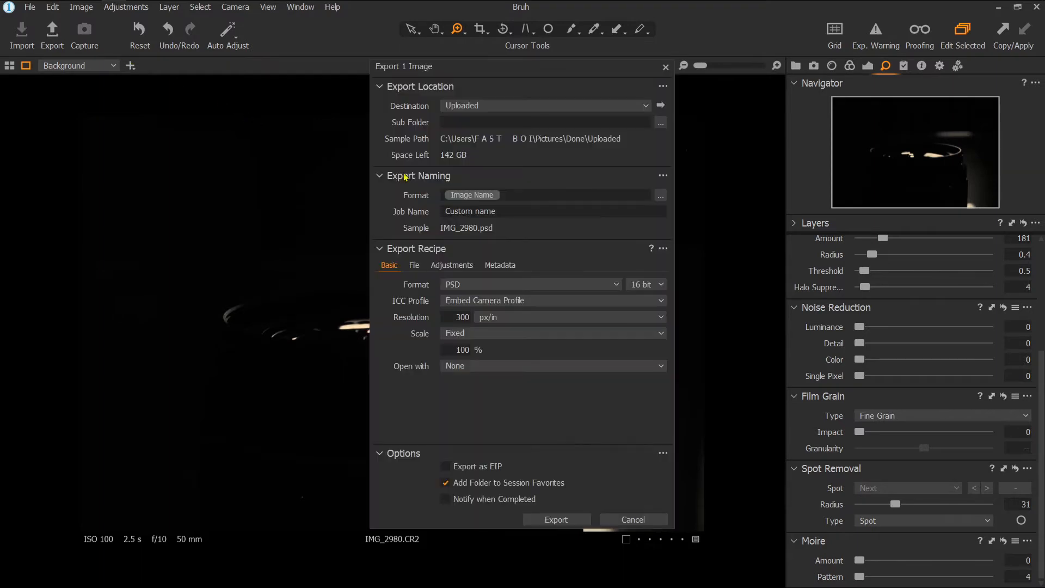
pyautogui.click(532, 284)
pyautogui.click(525, 320)
pyautogui.click(577, 518)
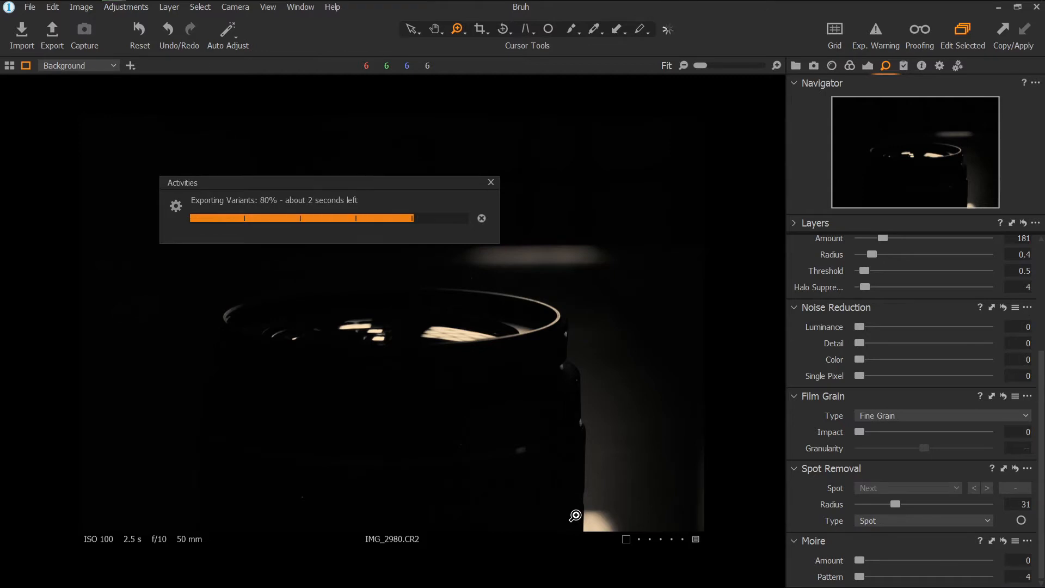
# Export IMG_2980.CR2 once more as a quality 100 JPEG to the Uploaded destination.
pyautogui.hotkey('ctrl', 'shift', 'e')
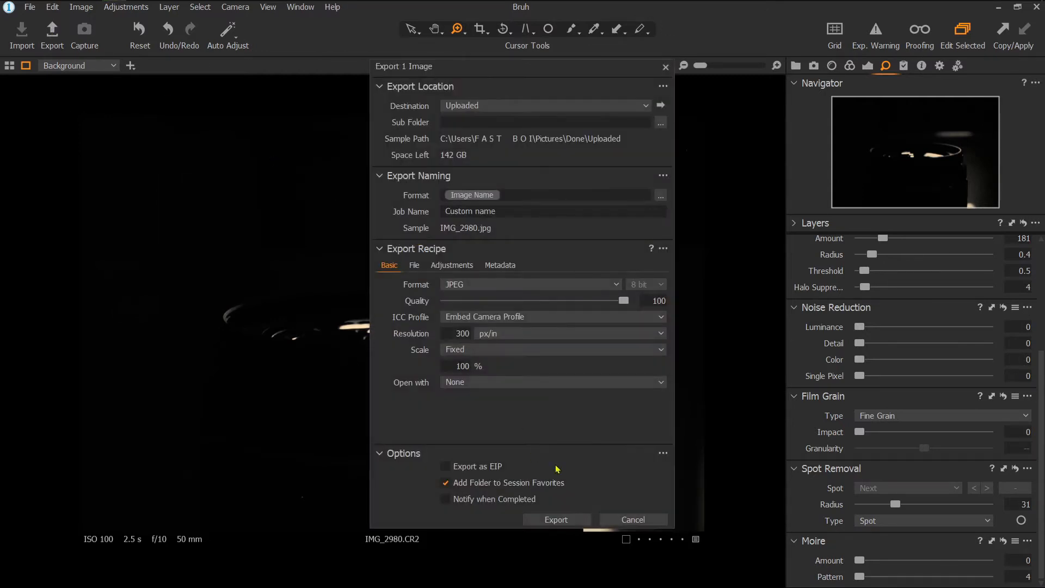
pyautogui.click(566, 520)
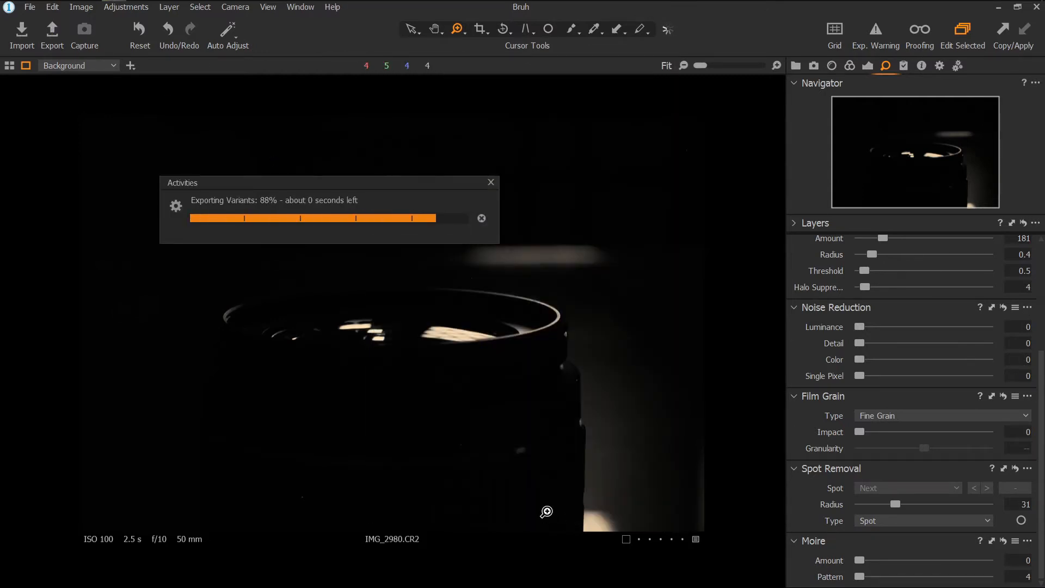
# Switch to File Explorer, open the exported IMG_2980 JPEGs from the Uploaded folder in Photos, compare them and inspect the lens up close.
pyautogui.click(66, 9)
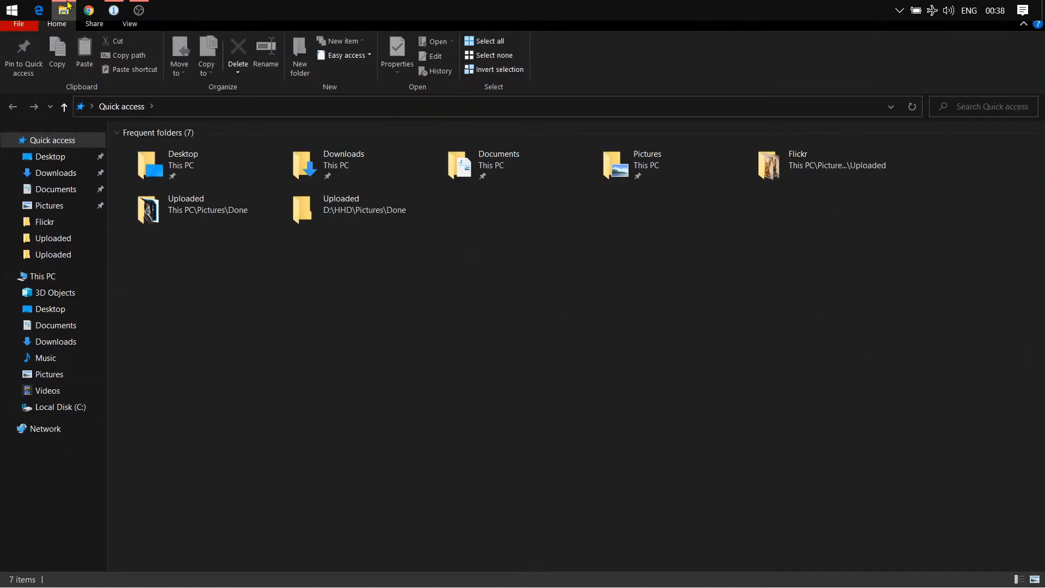
pyautogui.click(53, 237)
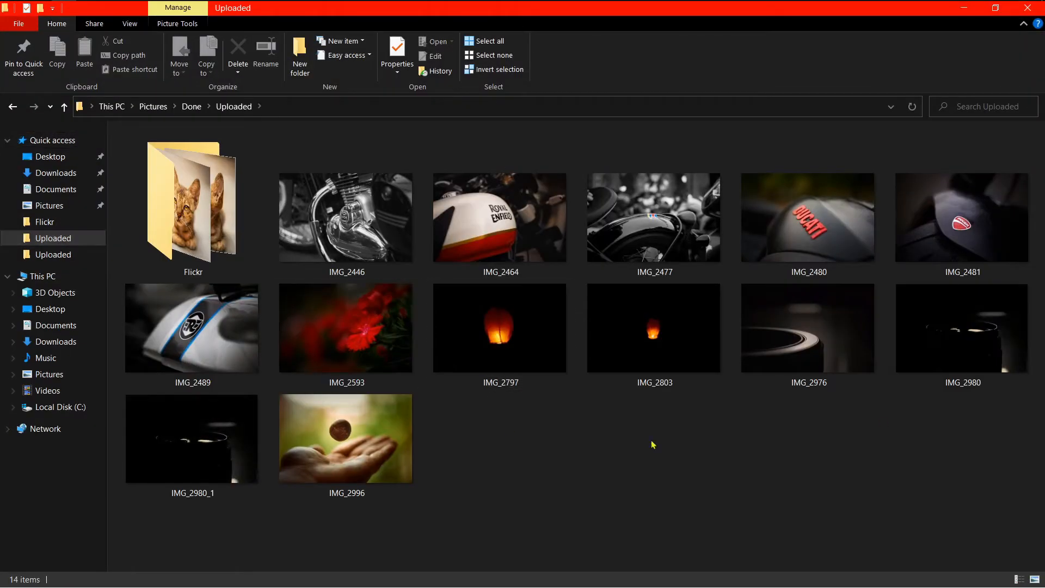
pyautogui.doubleClick(994, 344)
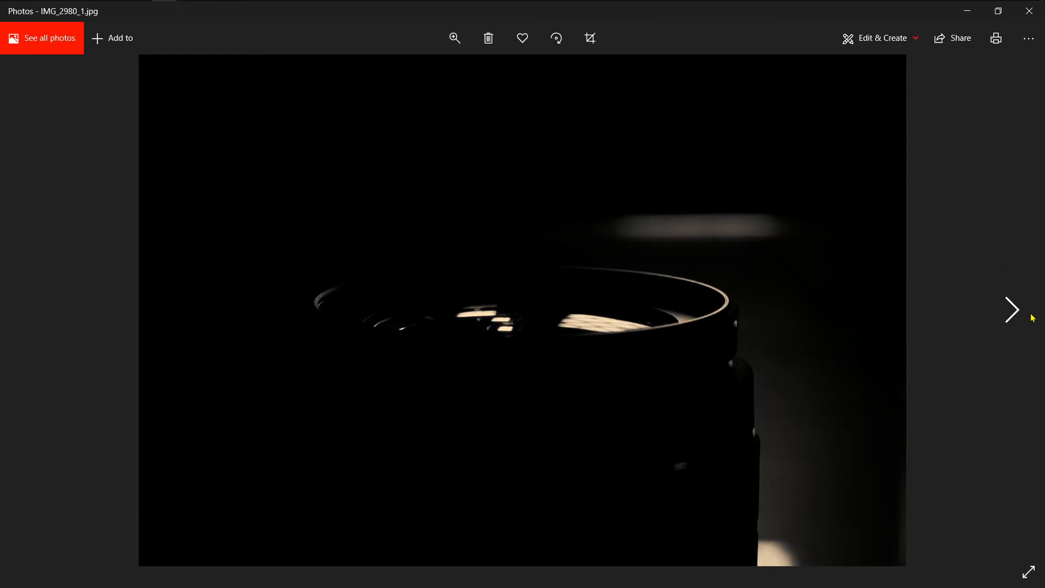
pyautogui.click(1018, 321)
pyautogui.click(33, 309)
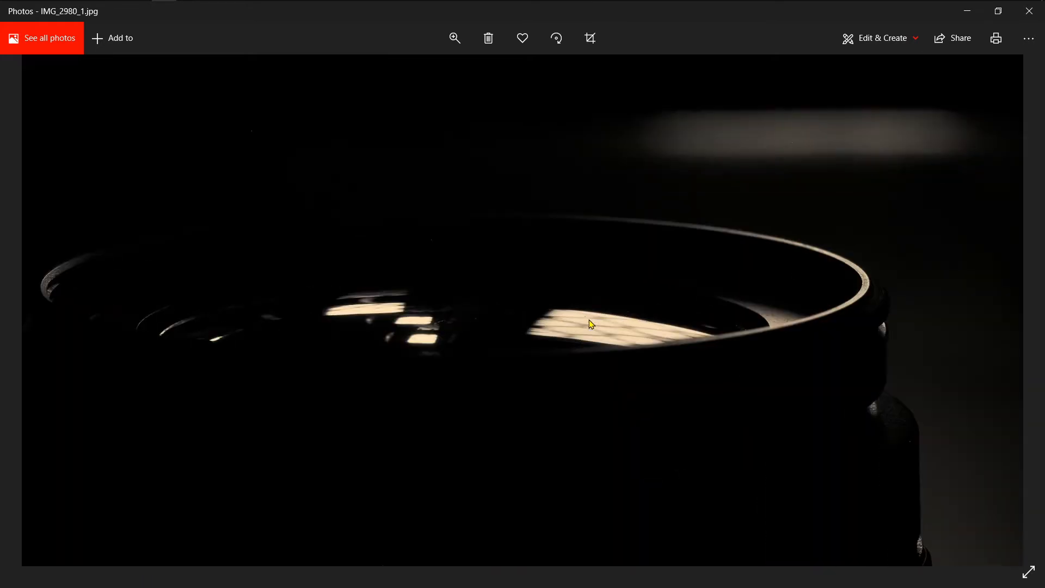
pyautogui.click(1029, 11)
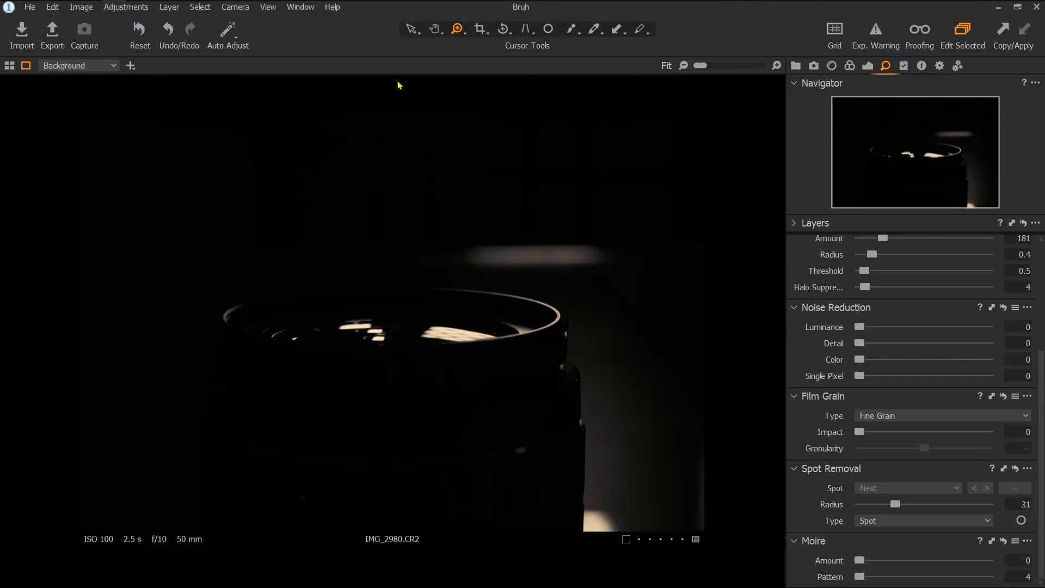
# Shrink the crop frame around the lens to about 11.93 × 7.95 in, keeping the Original ratio.
pyautogui.click(478, 29)
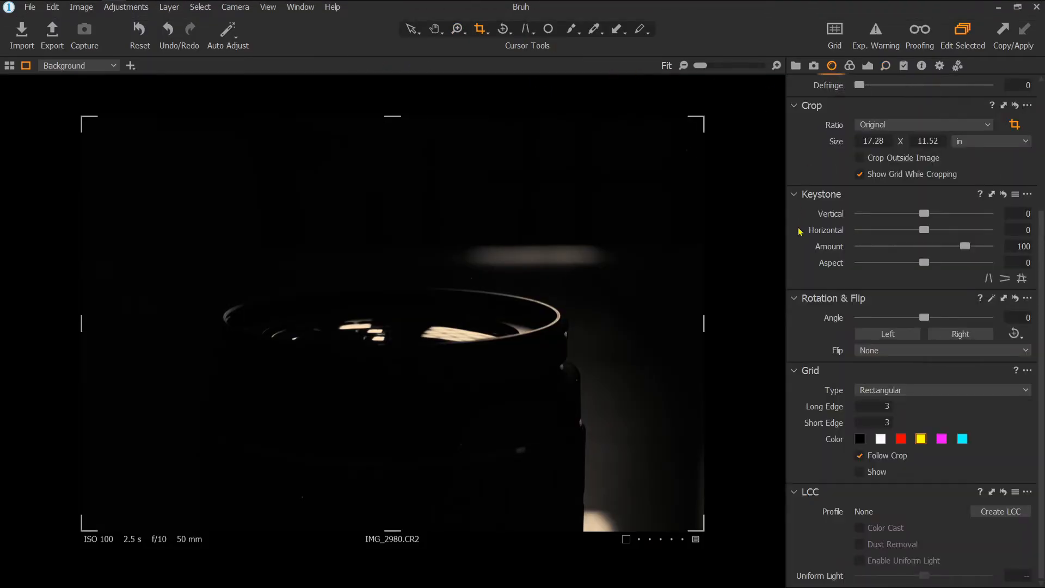
pyautogui.scroll(3, 813, 277)
pyautogui.scroll(2, 813, 277)
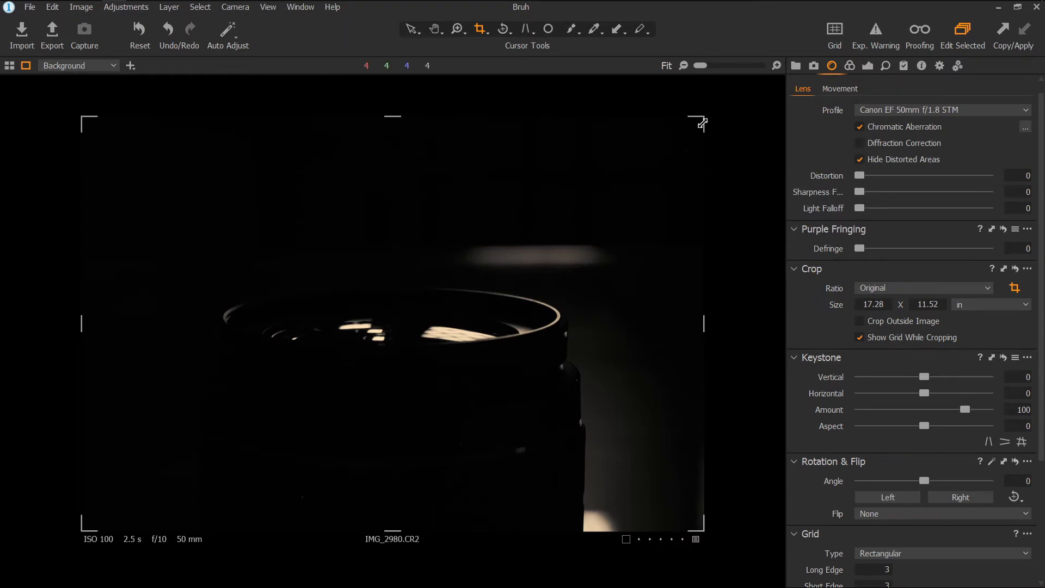
pyautogui.moveTo(702, 123); pyautogui.dragTo(688, 140)
pyautogui.moveTo(649, 170); pyautogui.dragTo(608, 183)
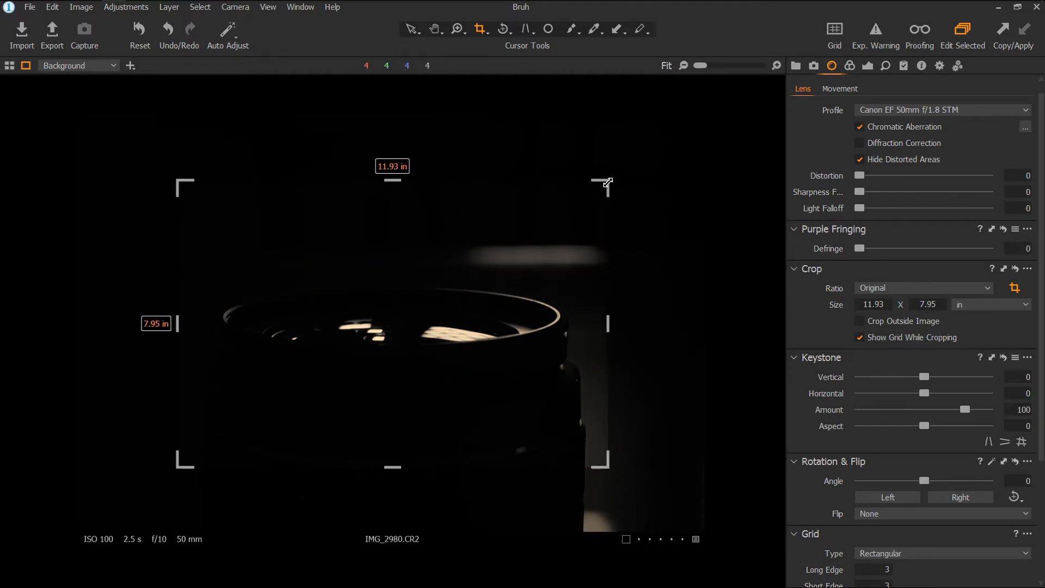
pyautogui.press('Right')
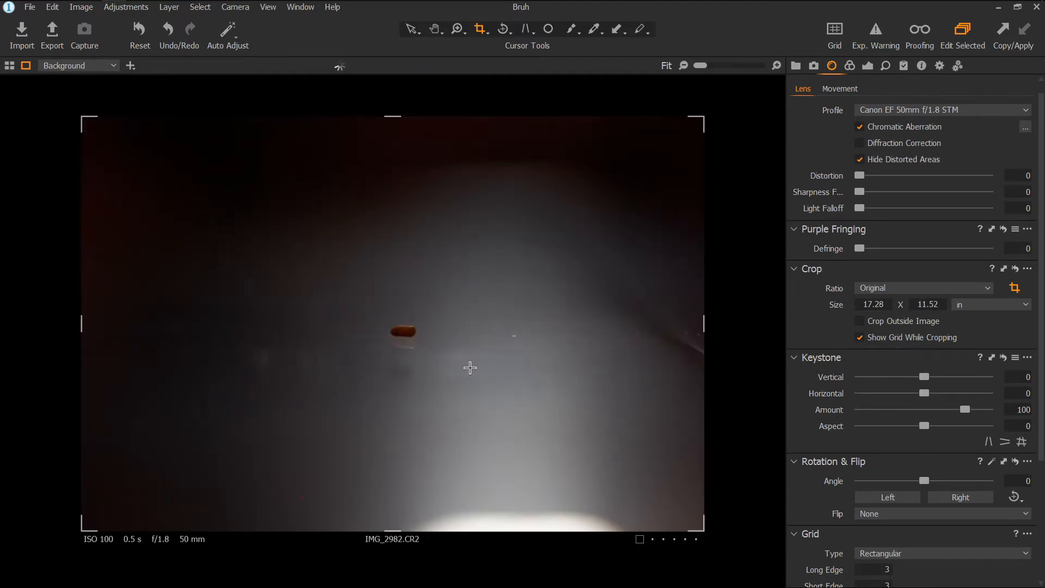
pyautogui.press('Left')
# Refine the crop to about 11.64 × 7.76 in, position it over the lens rim and light streak, and apply it.
pyautogui.moveTo(414, 315)
pyautogui.mouseDown()
pyautogui.moveTo(401, 331)
pyautogui.moveTo(401, 320)
pyautogui.mouseUp()
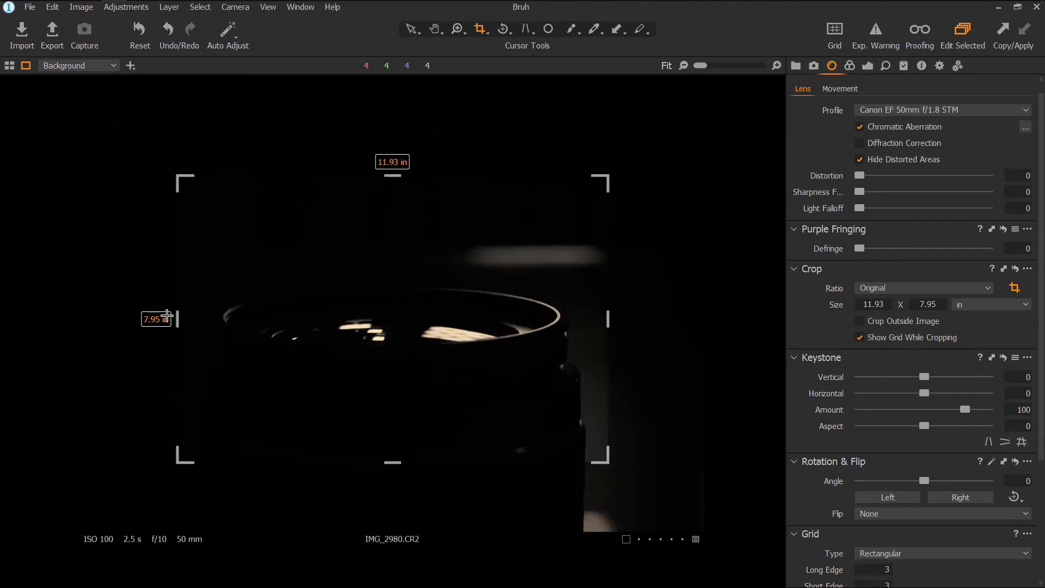
pyautogui.moveTo(182, 182); pyautogui.dragTo(222, 205)
pyautogui.moveTo(614, 210)
pyautogui.mouseDown()
pyautogui.moveTo(560, 235)
pyautogui.moveTo(606, 218)
pyautogui.moveTo(609, 205)
pyautogui.mouseUp()
pyautogui.moveTo(223, 461); pyautogui.dragTo(188, 482)
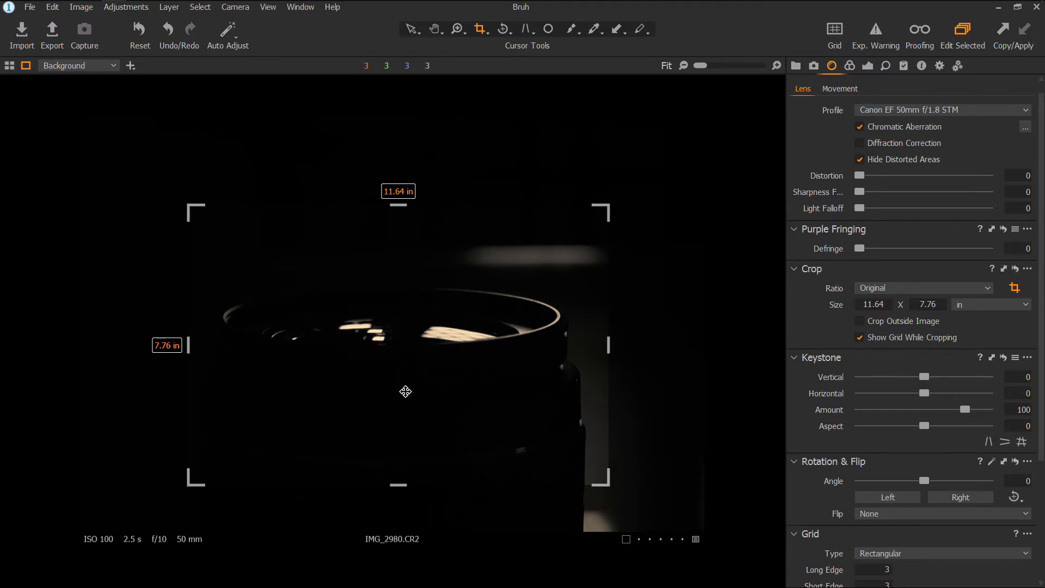
pyautogui.moveTo(405, 391); pyautogui.dragTo(407, 383)
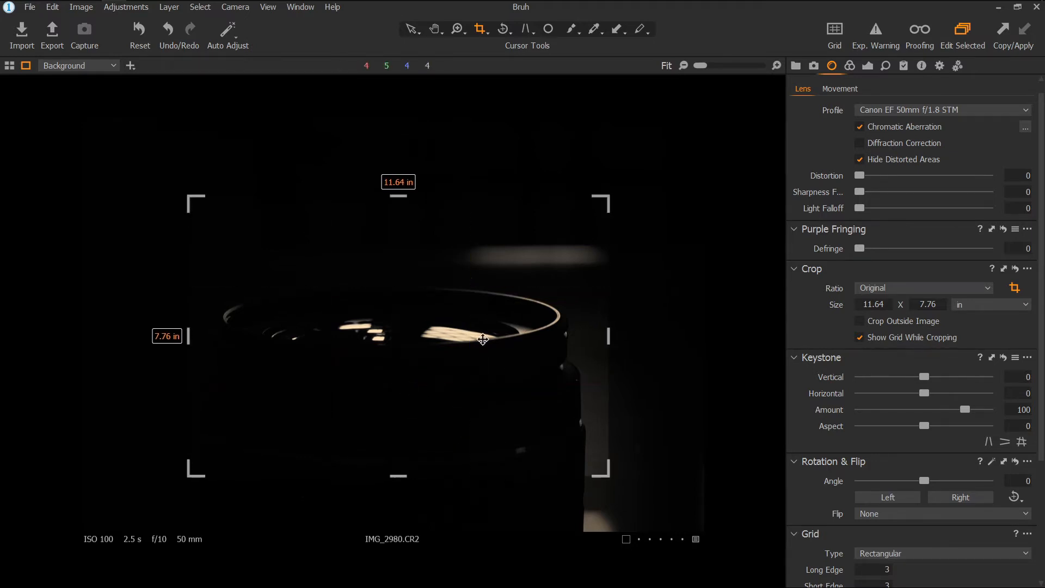
pyautogui.click(407, 32)
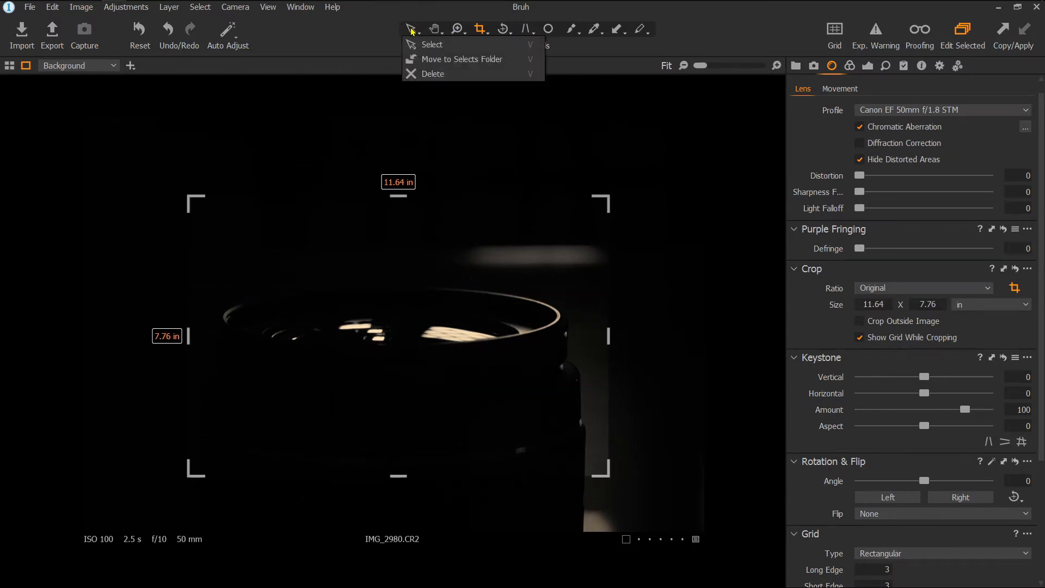
pyautogui.click(422, 42)
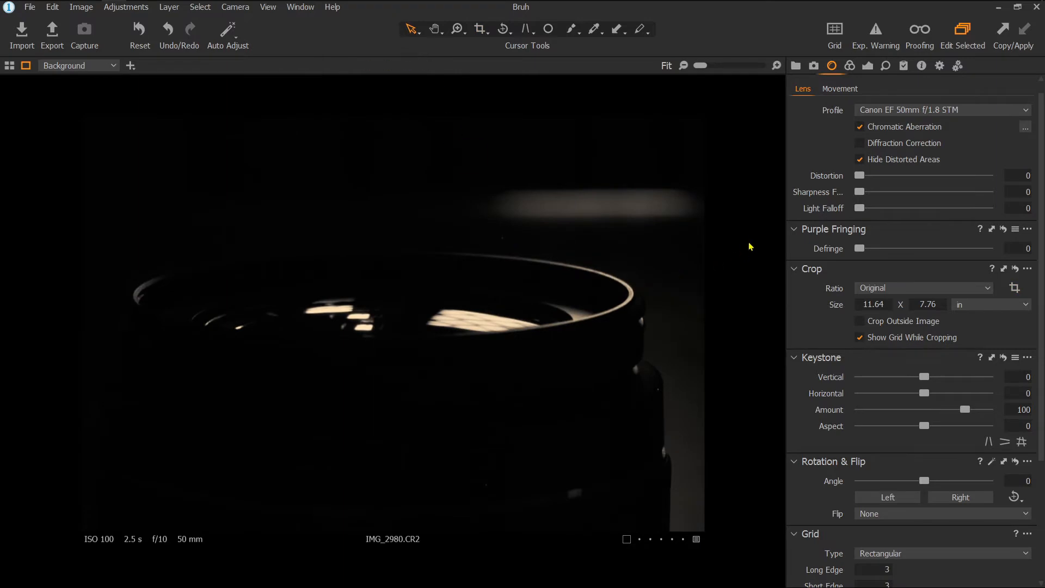
# Export the cropped image to the Uploaded destination, trying other file formats before choosing JPEG.
pyautogui.click(53, 32)
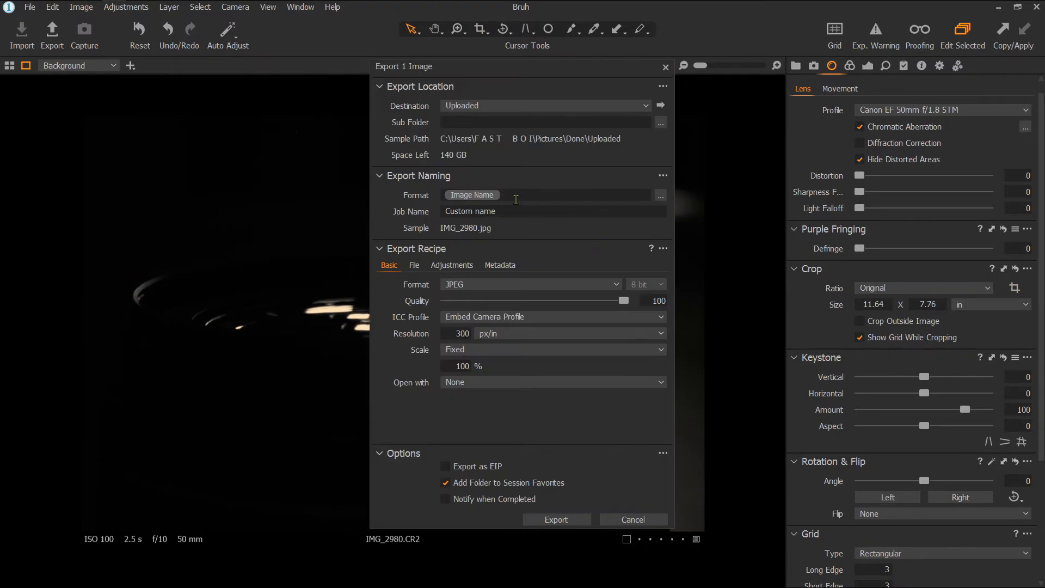
pyautogui.click(498, 285)
pyautogui.click(506, 374)
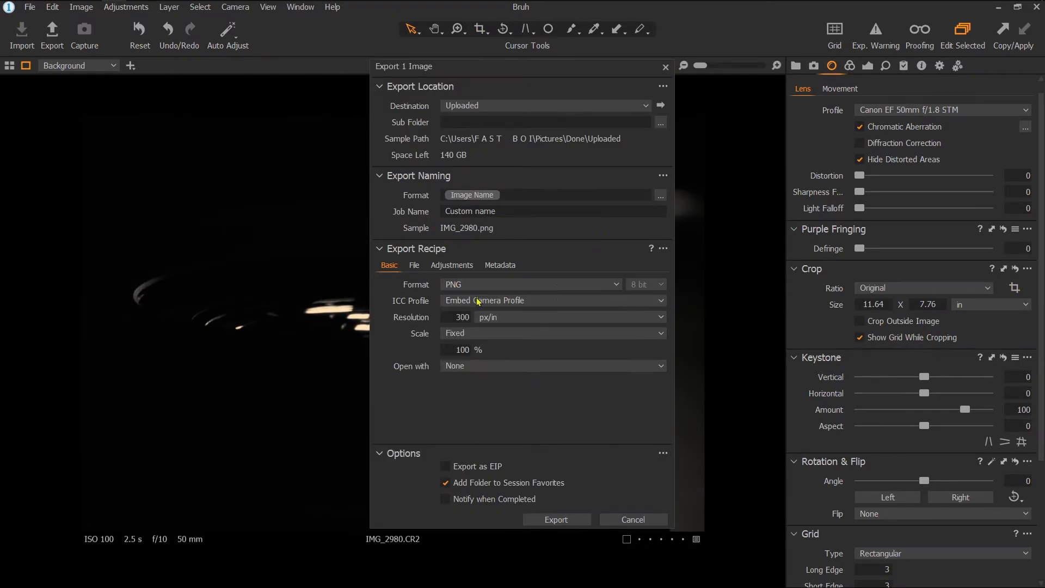
pyautogui.click(499, 390)
pyautogui.click(551, 285)
pyautogui.click(611, 318)
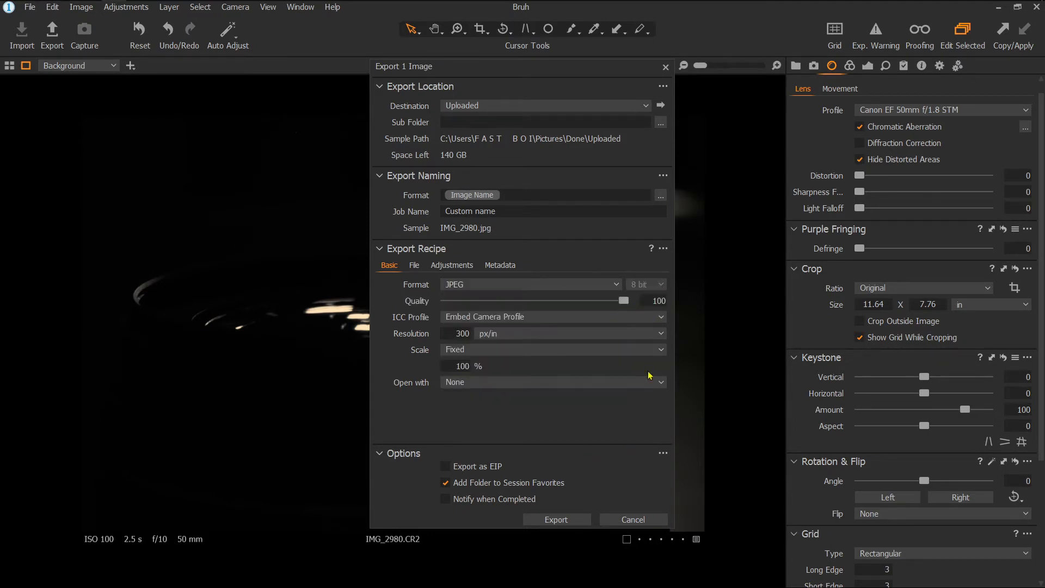
pyautogui.click(556, 520)
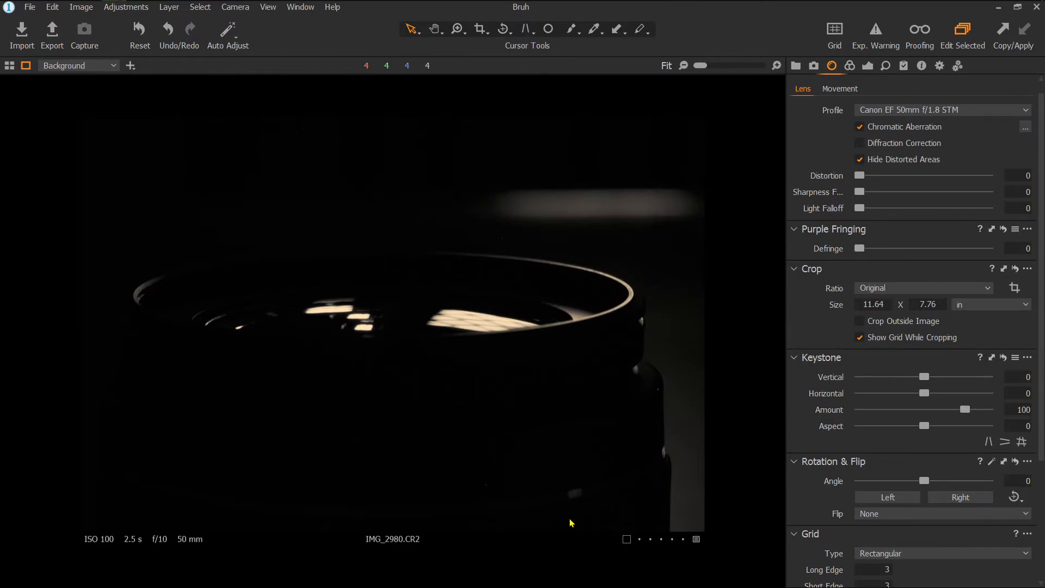
# Open the exported IMG_2980_2.jpg from the Uploaded folder and check its cropped composition.
pyautogui.click(63, 9)
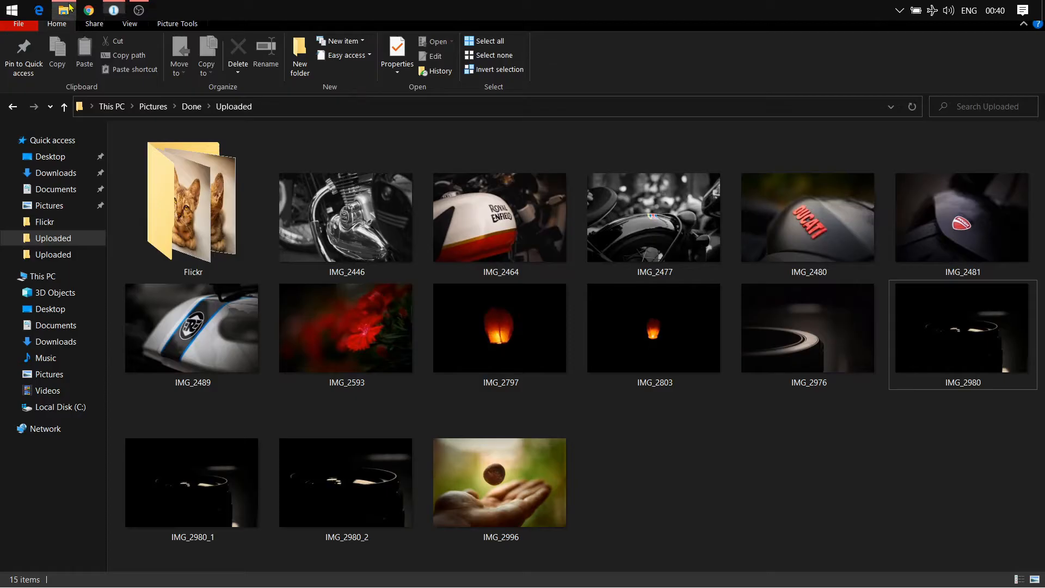
pyautogui.doubleClick(370, 470)
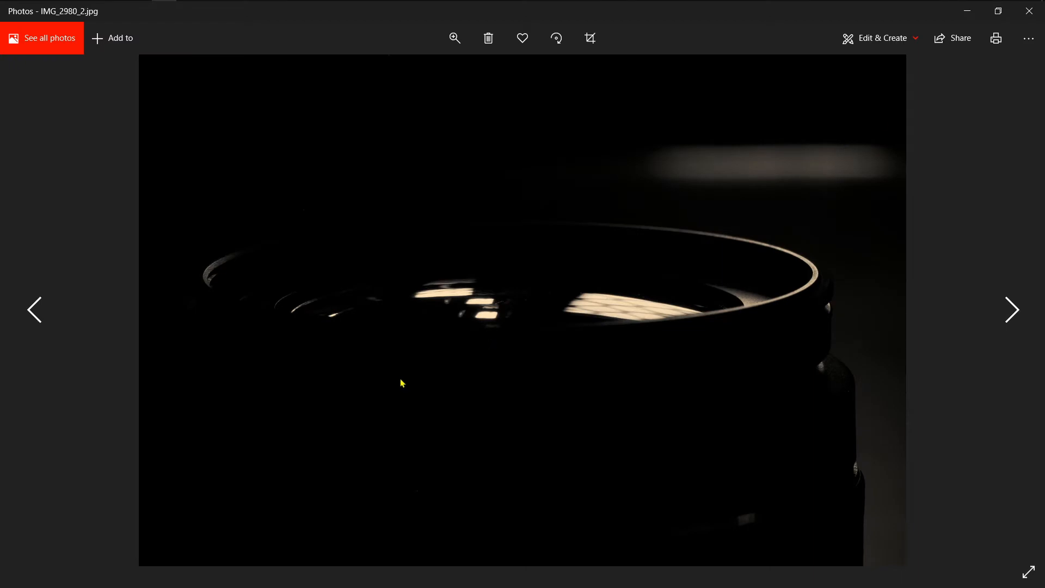
pyautogui.click(1029, 11)
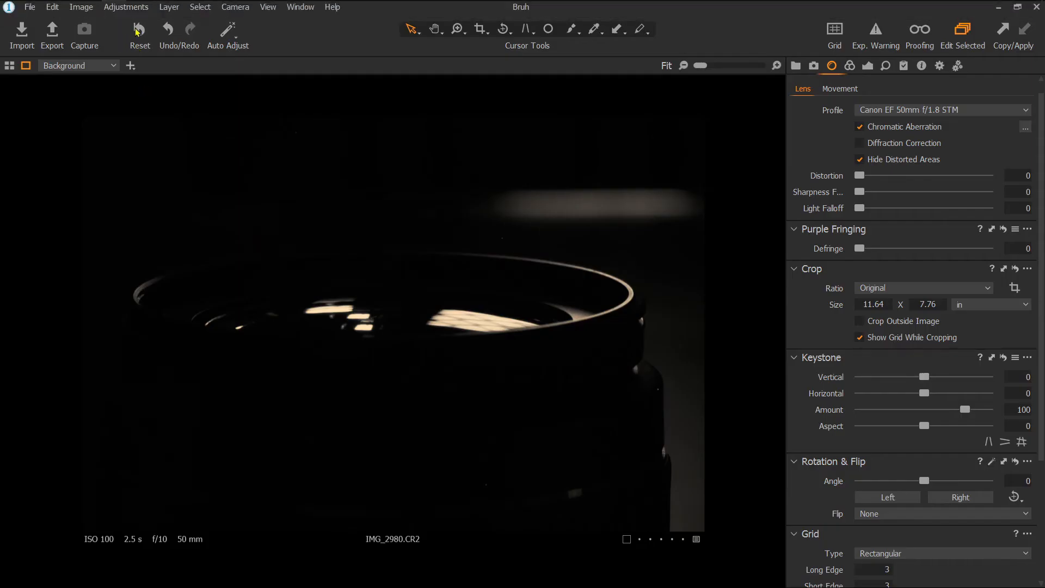
# Reset the image and undo back through the edits to the uncropped, graded version of IMG_2980.CR2.
pyautogui.click(137, 31)
pyautogui.click(171, 34)
pyautogui.click(171, 34)
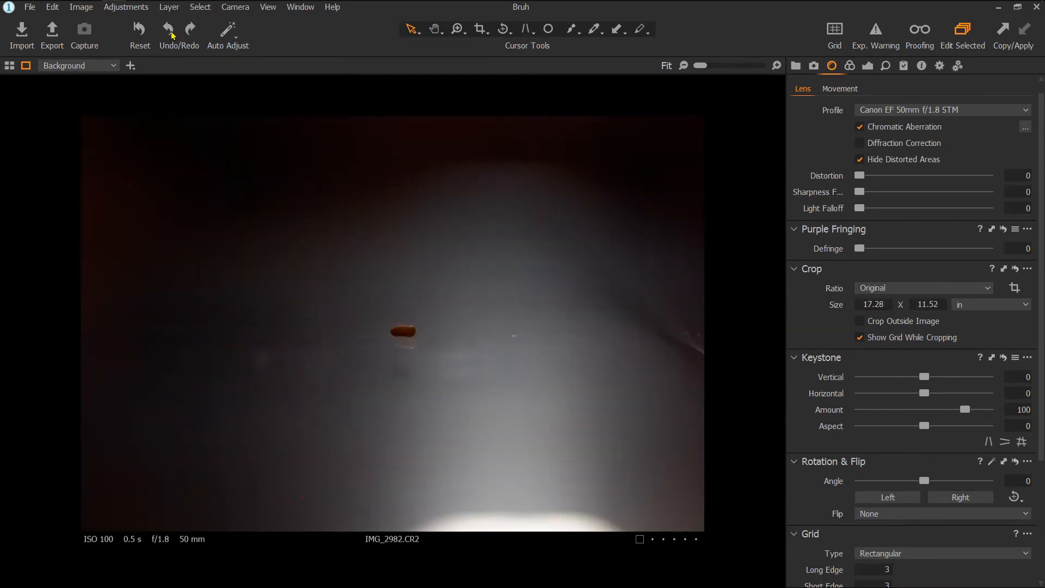
pyautogui.click(171, 33)
pyautogui.click(171, 33)
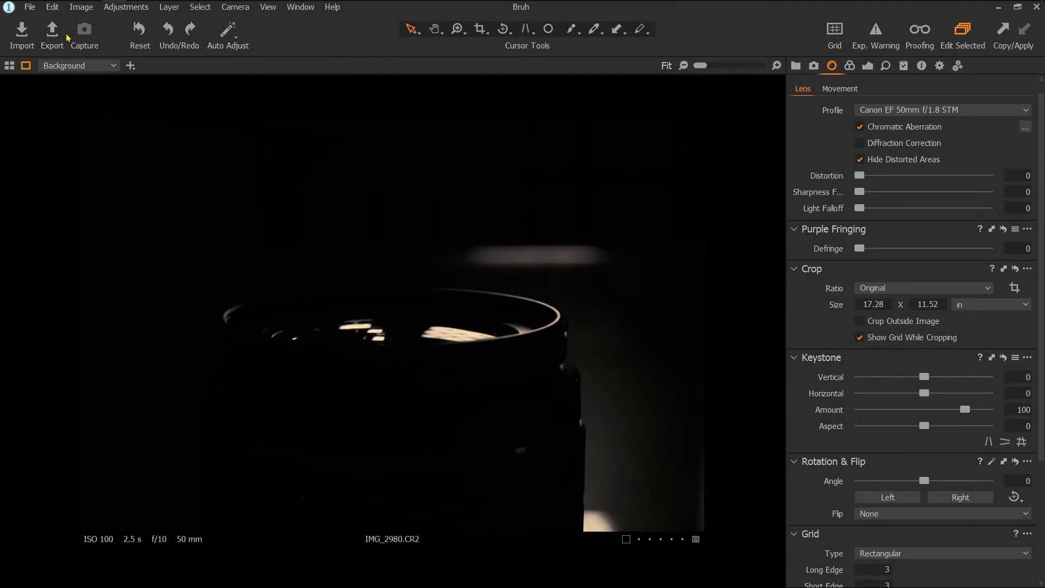
# Export the uncropped image in PSD format to the Uploaded destination.
pyautogui.click(52, 32)
pyautogui.click(509, 285)
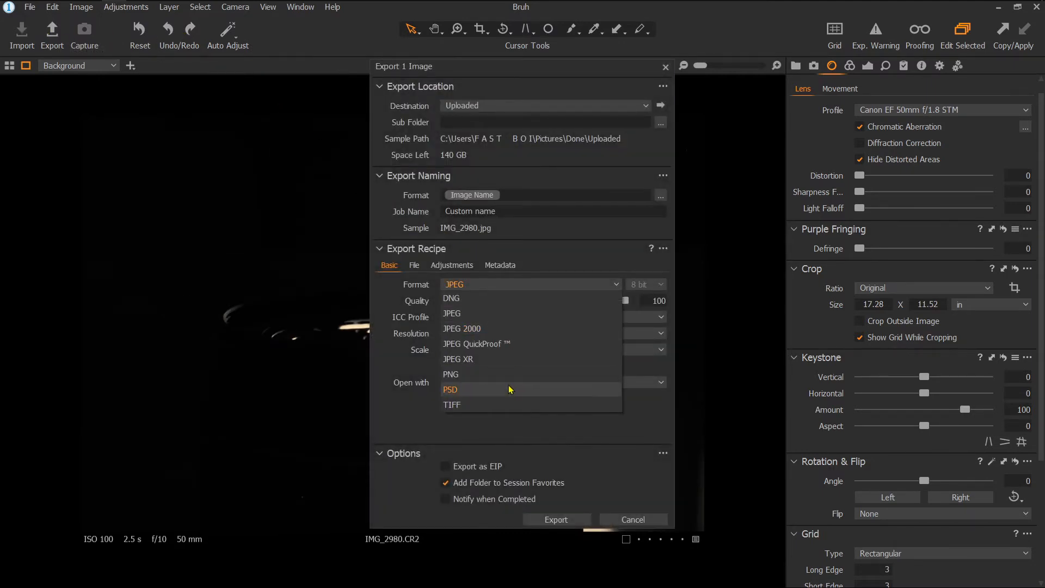
pyautogui.click(599, 389)
pyautogui.click(556, 520)
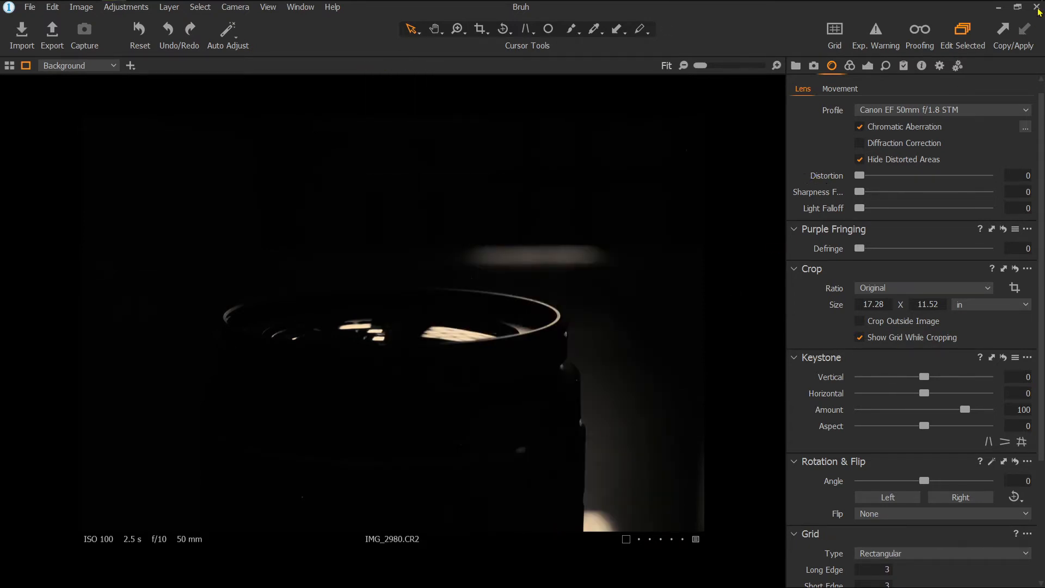
# Switch to the Uploaded folder in File Explorer and delete the exported IMG_2980 JPEG versions, keeping the PSD.
pyautogui.hotkey('alt', 'Tab')
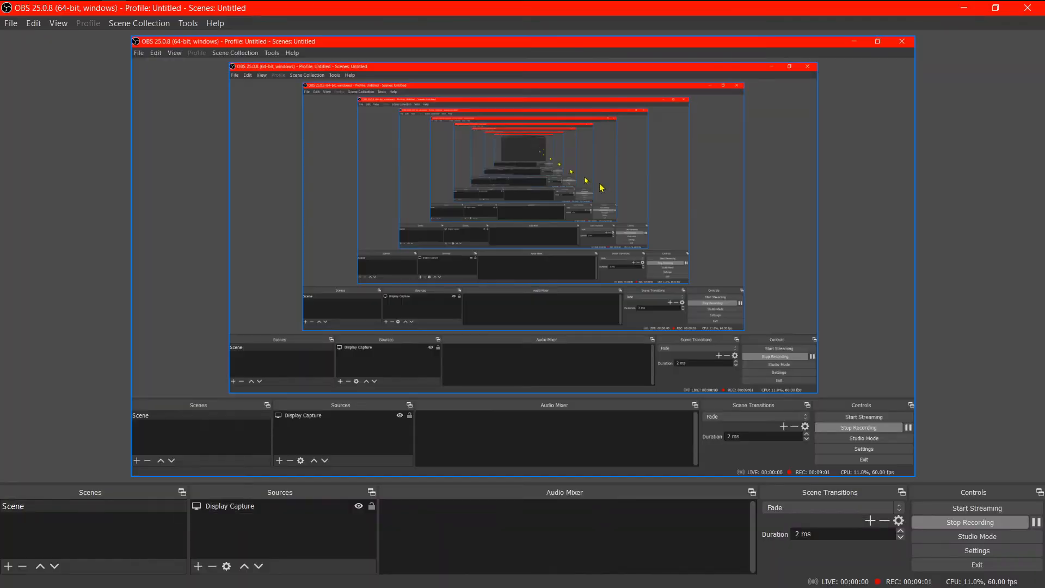
pyautogui.click(960, 14)
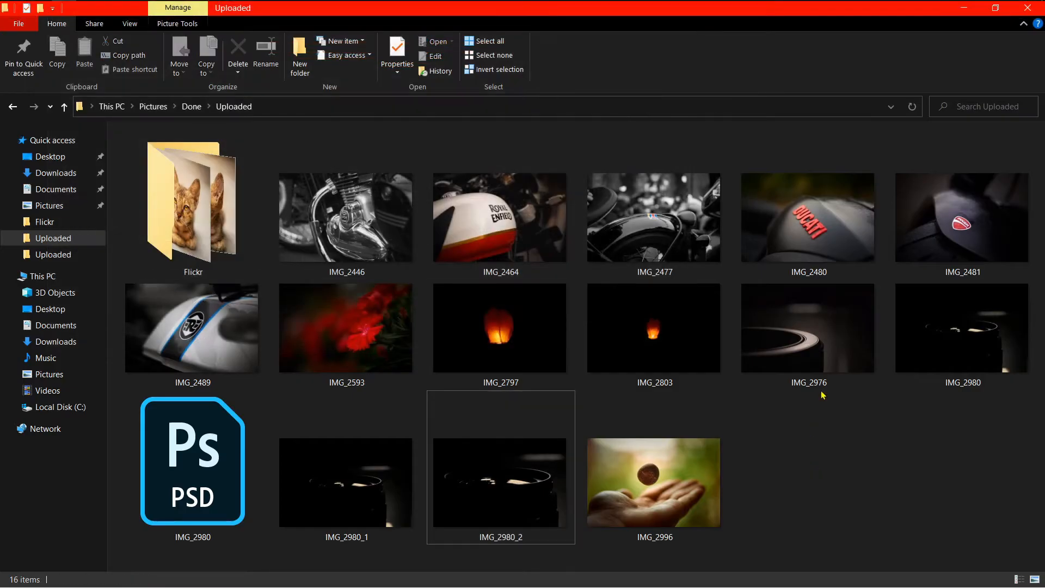
pyautogui.click(403, 476)
pyautogui.press('Delete')
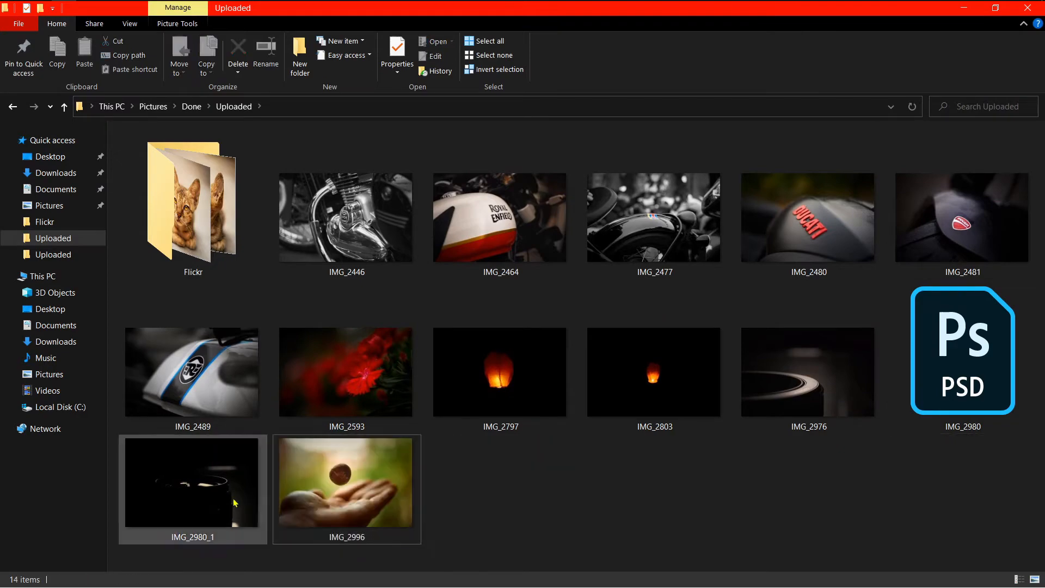
pyautogui.click(207, 479)
pyautogui.press('Delete')
# Open IMG_2980.psd from the Uploaded folder in Photoshop and minimize the folder window.
pyautogui.click(957, 389)
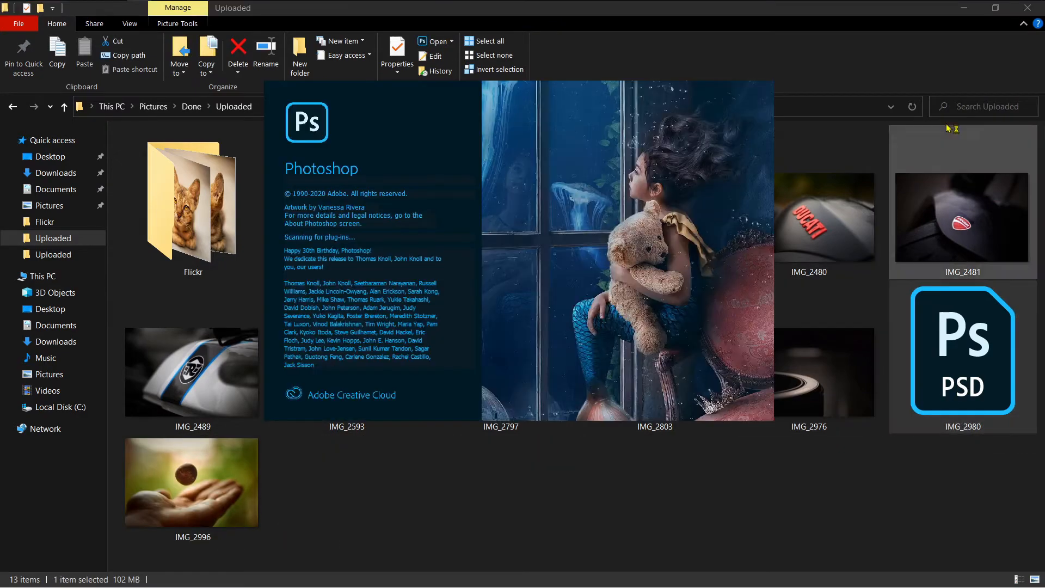
pyautogui.click(969, 15)
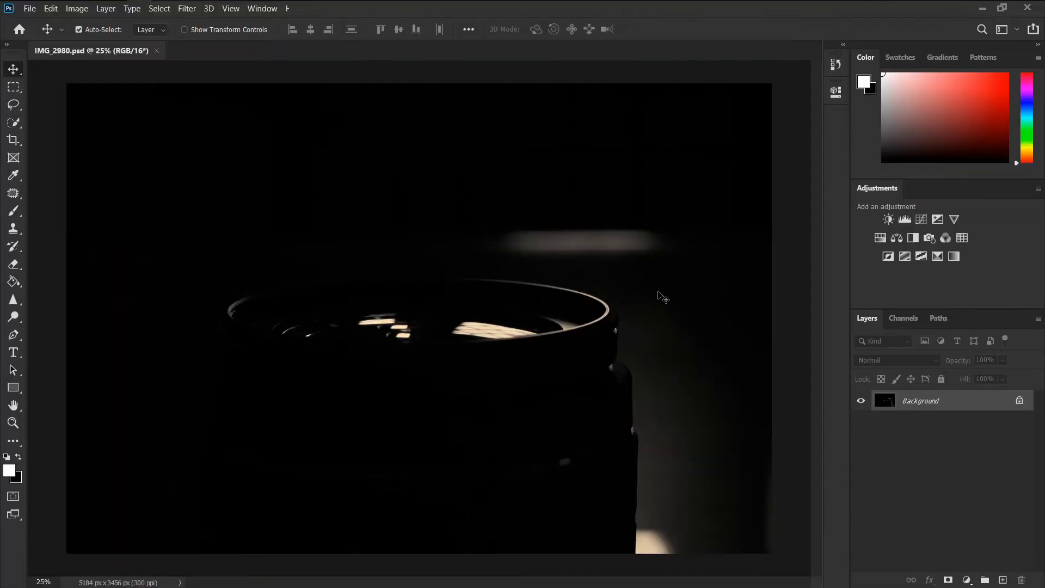
# Start a crop at the original ratio and shrink the frame around its centre to about 3840 × 2560 px.
pyautogui.click(16, 143)
pyautogui.click(123, 30)
pyautogui.click(101, 65)
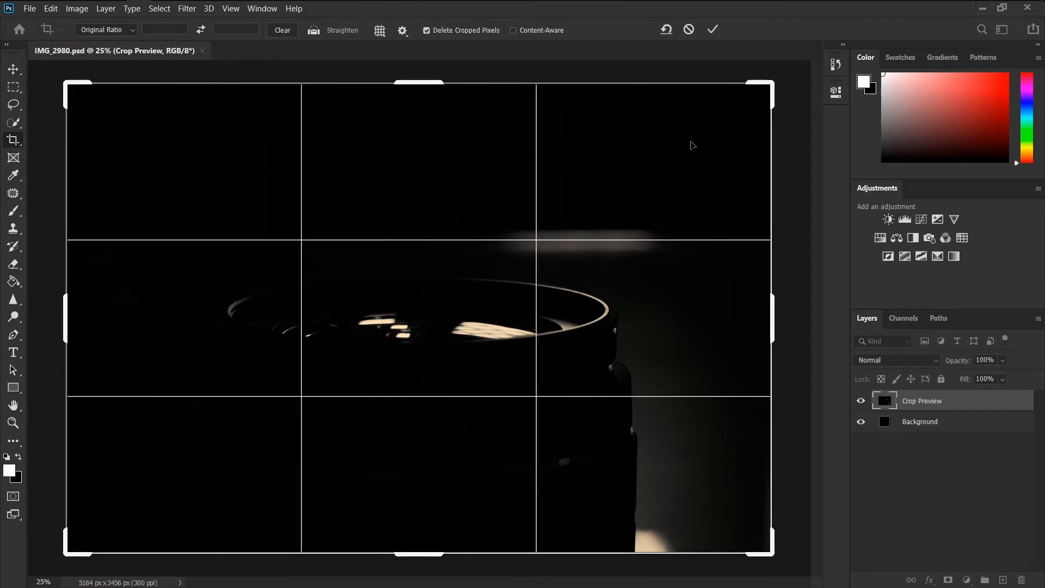
pyautogui.moveTo(770, 83); pyautogui.dragTo(700, 176)
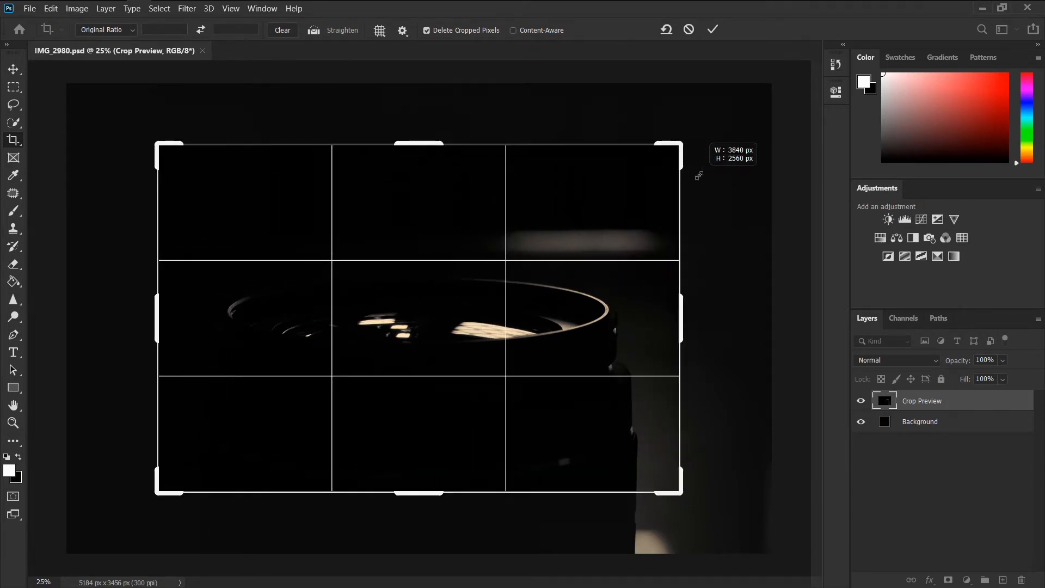
pyautogui.moveTo(699, 176); pyautogui.dragTo(700, 175)
# Reposition the photo slightly lower within the crop frame and apply the crop.
pyautogui.scroll(2, 445, 297)
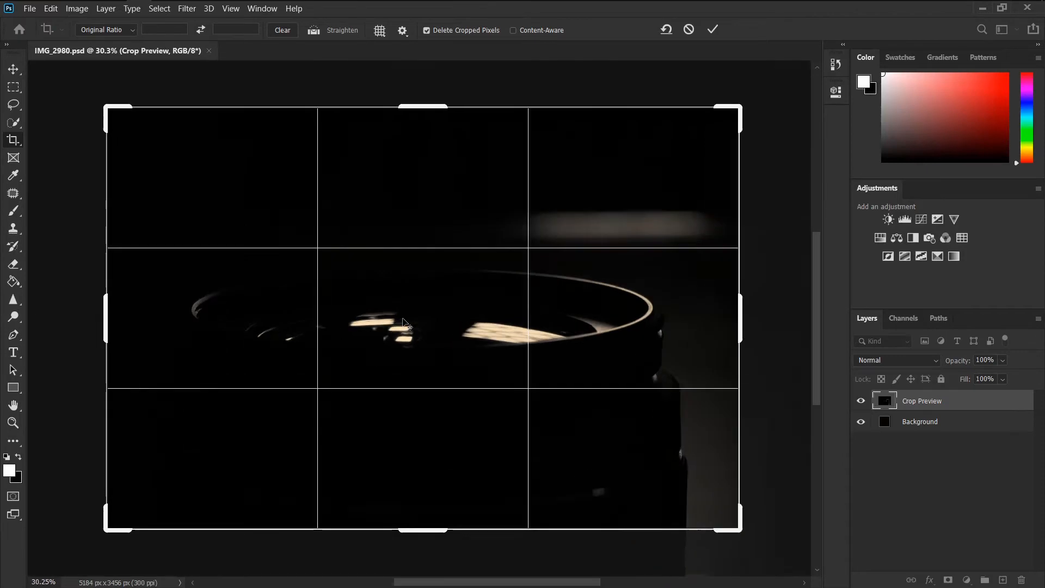
pyautogui.scroll(-2, 411, 307)
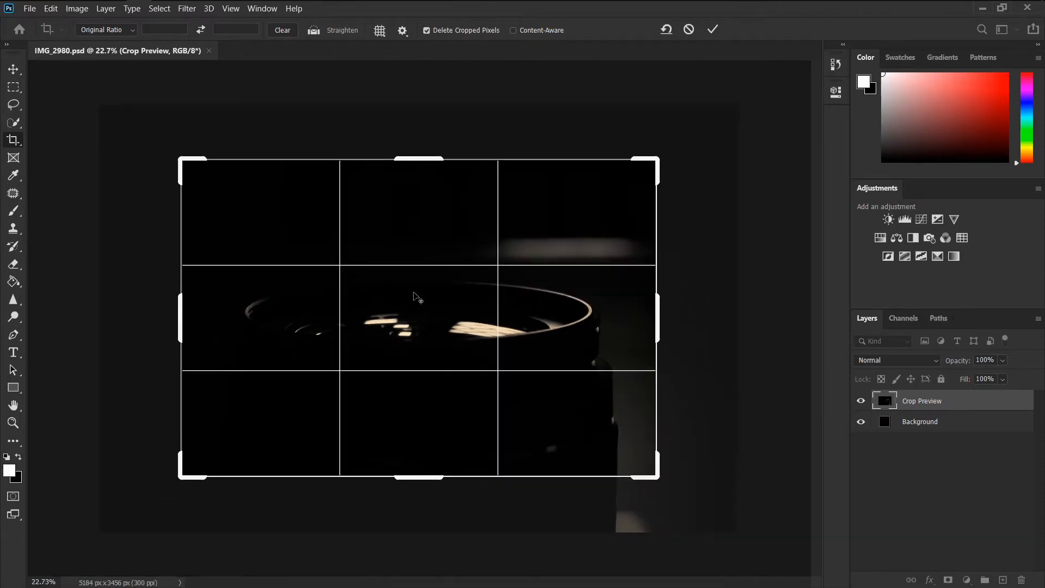
pyautogui.moveTo(418, 299); pyautogui.dragTo(427, 232)
pyautogui.scroll(2, 411, 320)
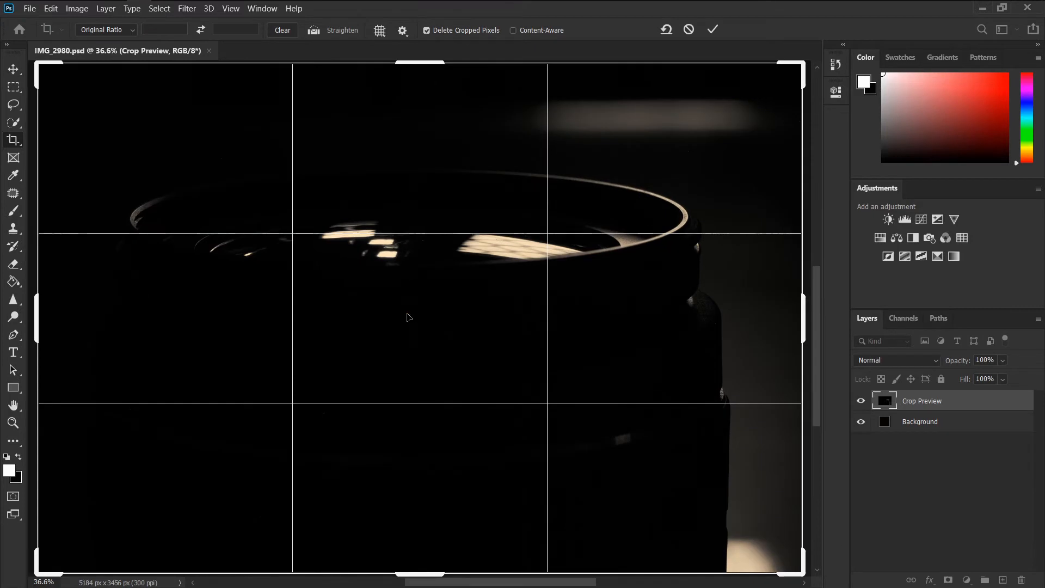
pyautogui.scroll(-1, 409, 317)
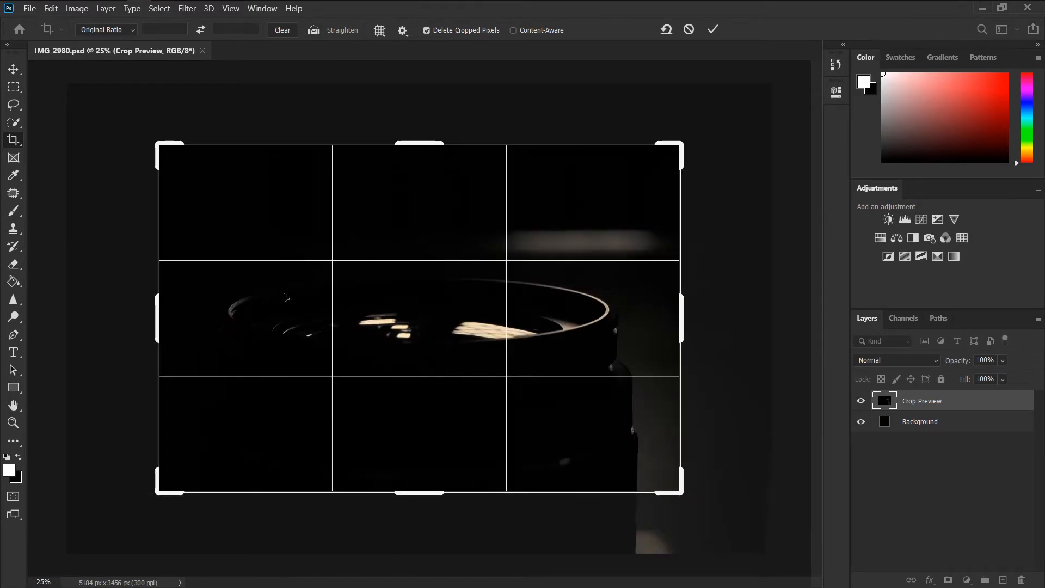
pyautogui.moveTo(432, 333); pyautogui.dragTo(428, 334)
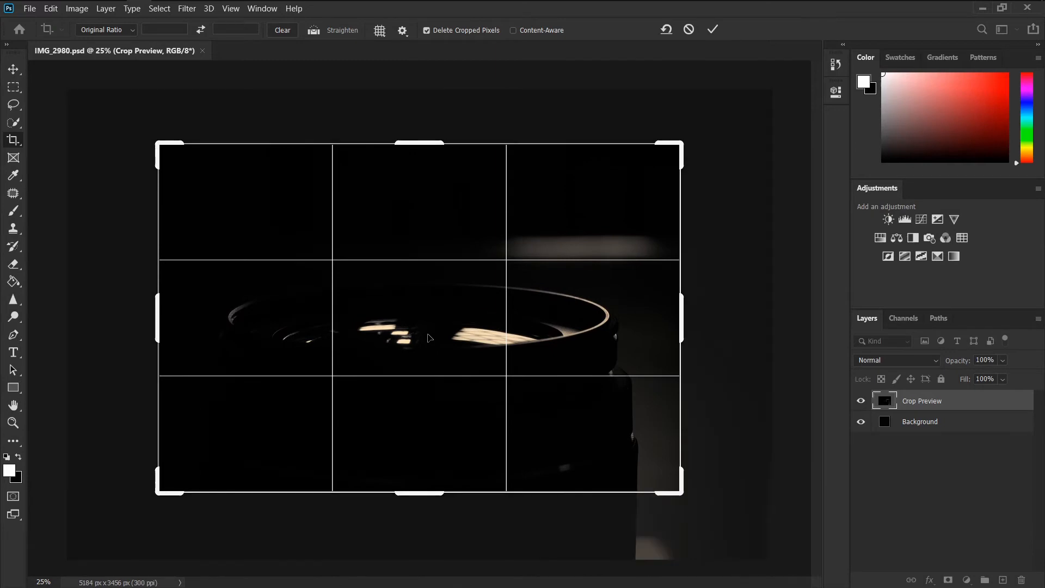
pyautogui.click(712, 30)
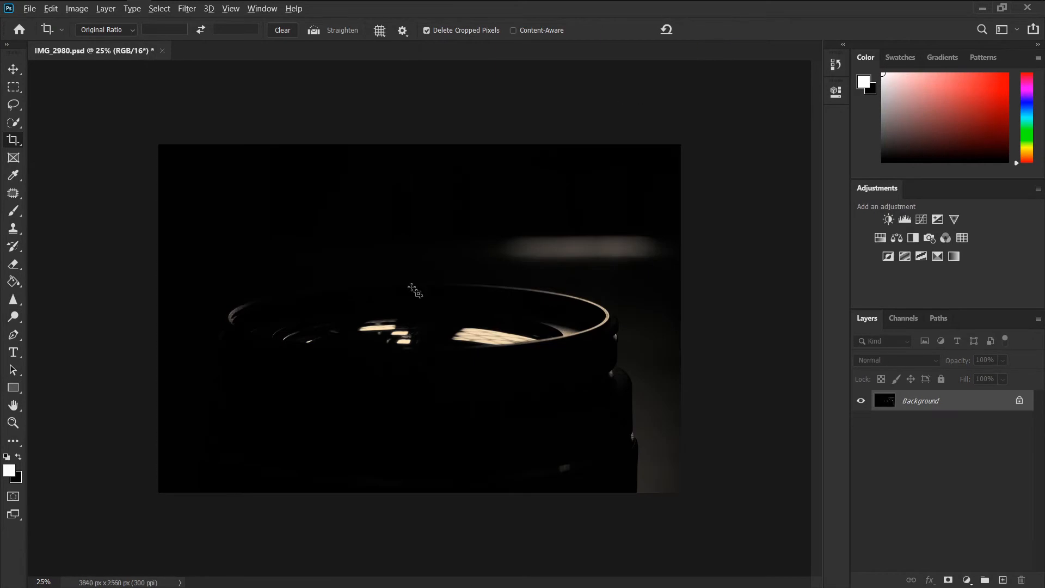
# Resize the cropped image to 5184 × 3456 px with resampling on, and switch from the Crop tool to the Move tool.
pyautogui.hotkey('ctrl', '0')
pyautogui.scroll(-1, 408, 275)
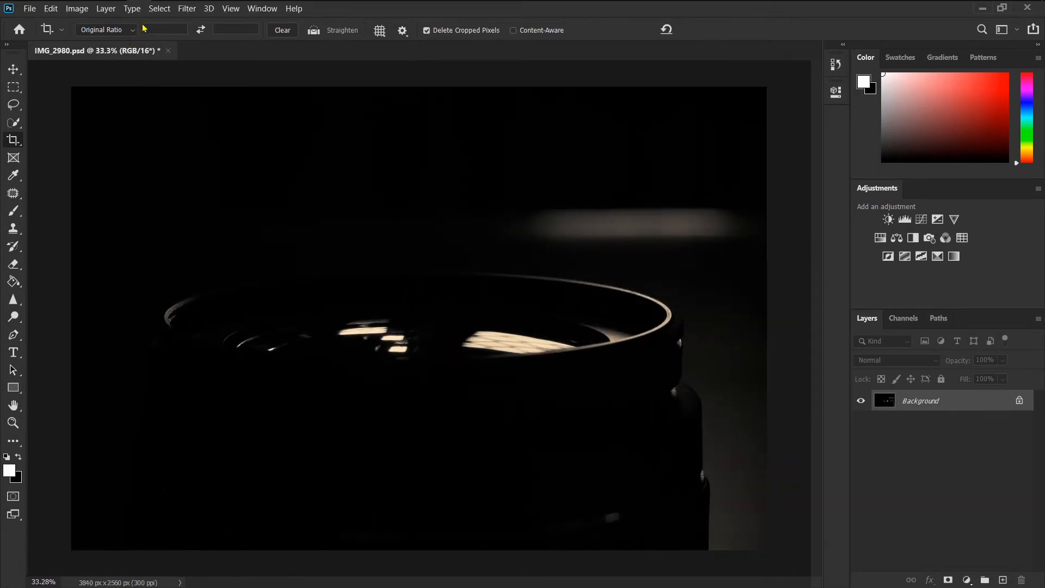
pyautogui.click(185, 9)
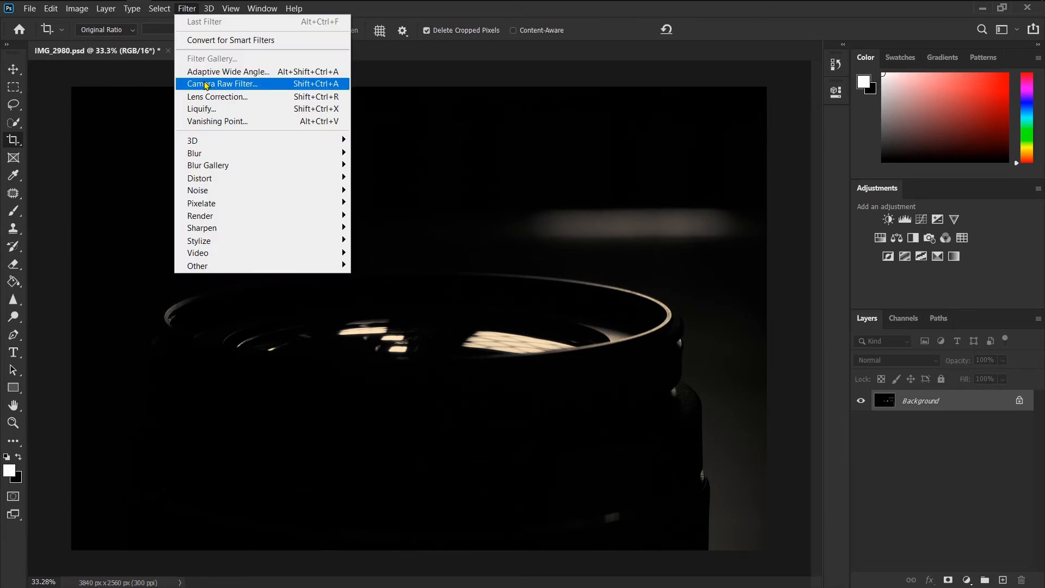
pyautogui.moveTo(78, 11)
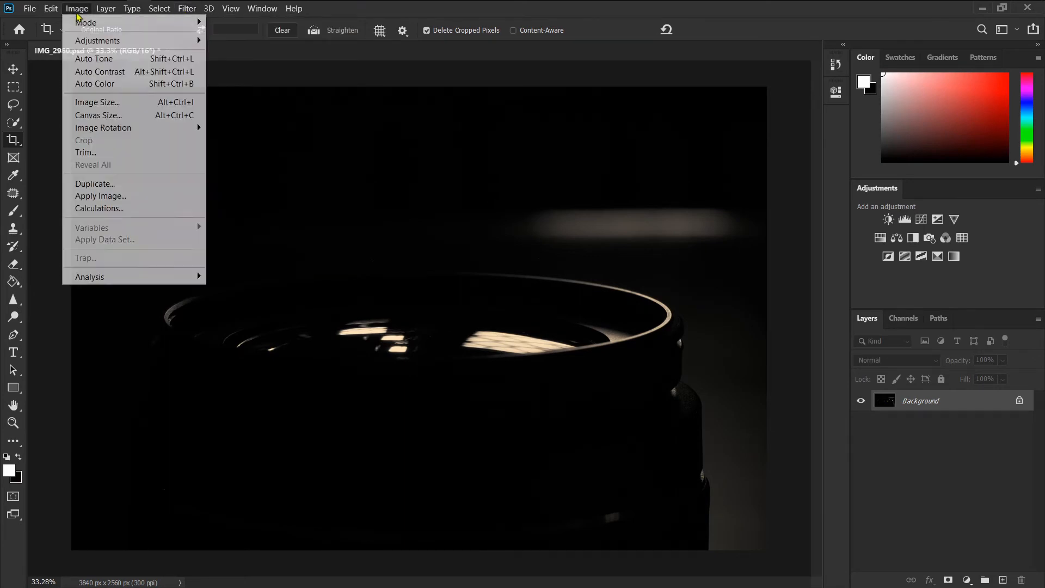
pyautogui.click(141, 103)
pyautogui.click(64, 9)
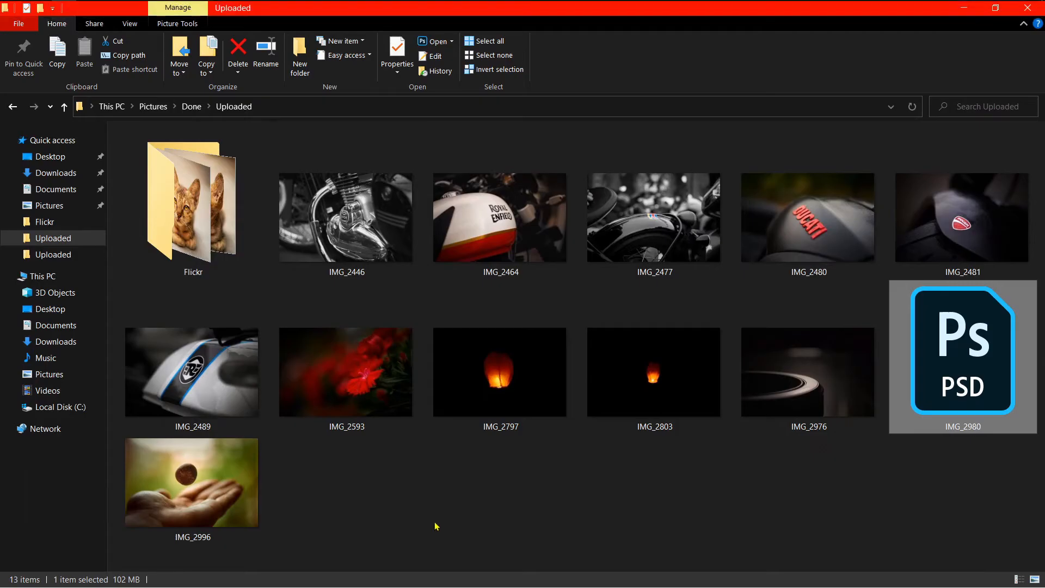
pyautogui.click(963, 8)
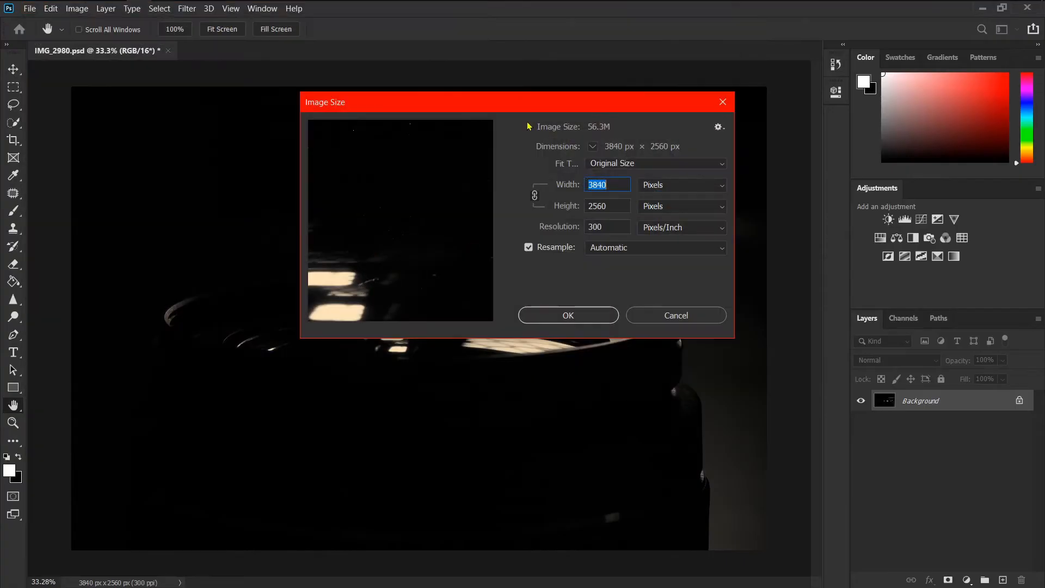
pyautogui.write('5184')
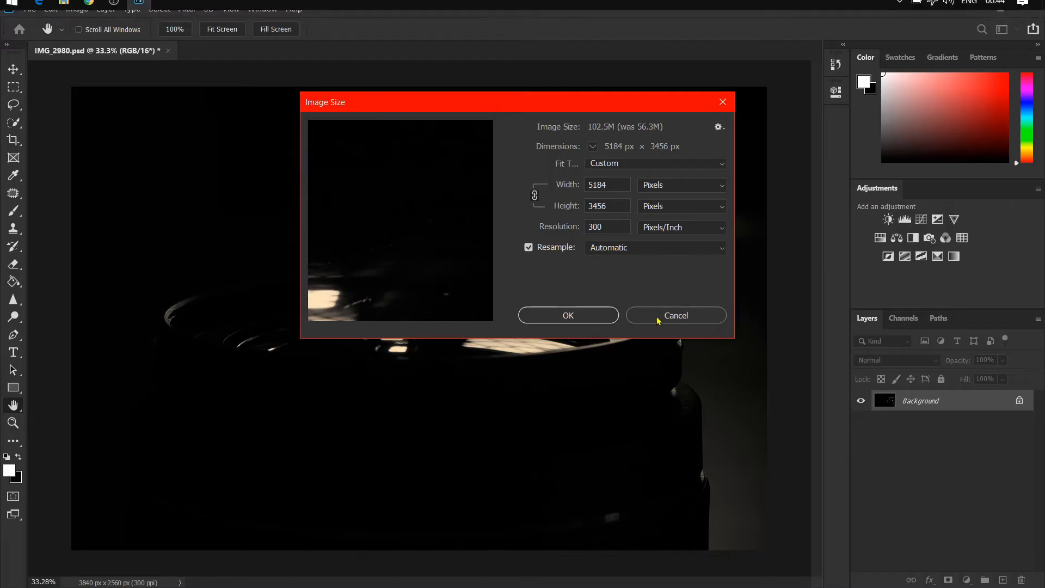
pyautogui.click(589, 320)
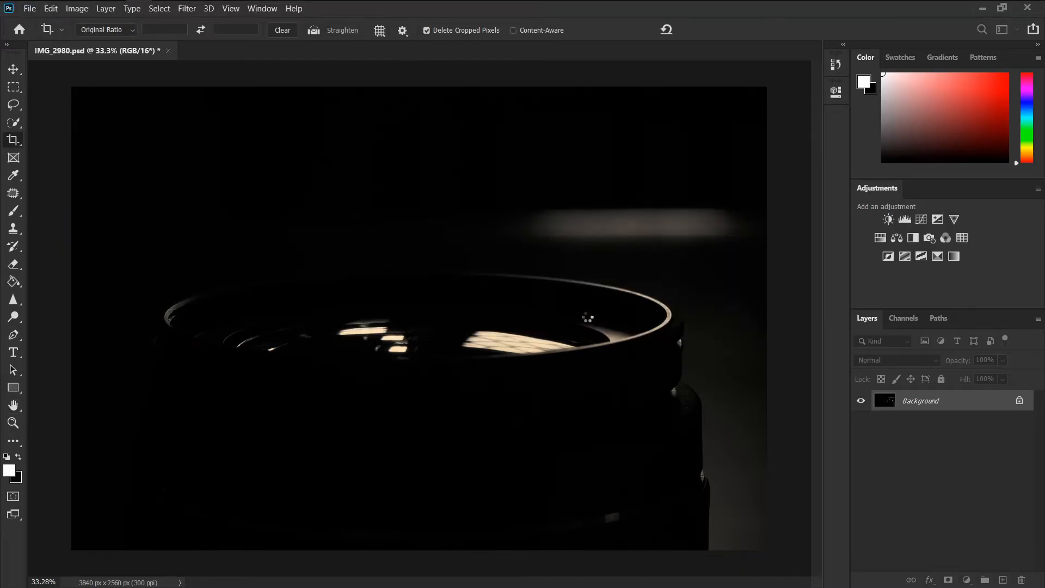
pyautogui.scroll(-4, 585, 314)
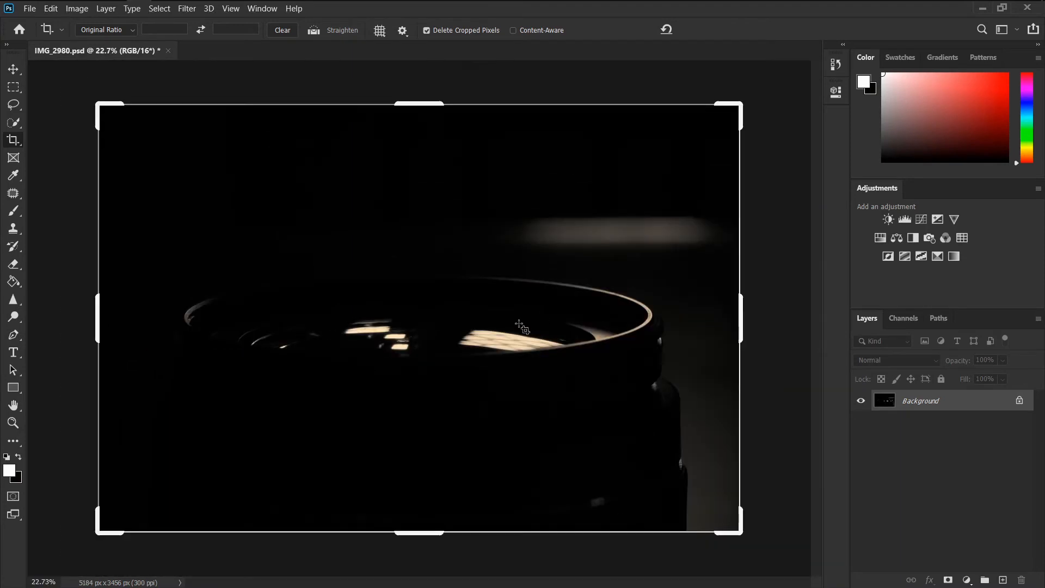
pyautogui.click(18, 69)
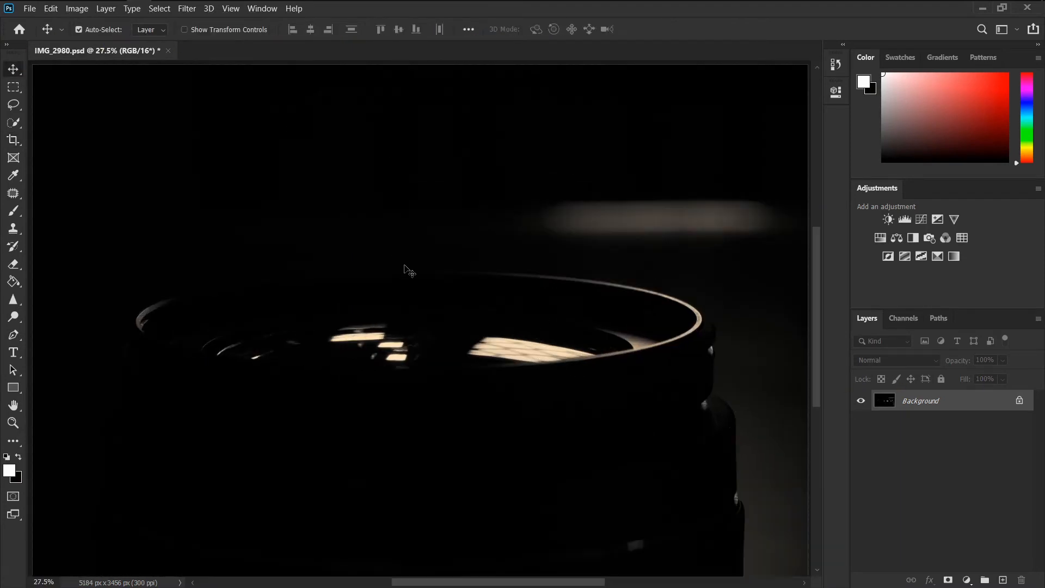
# Add a Color Lookup adjustment layer, try Crisp_Warm.look, settle on DropBlues.3DL, and set the layer's fill to 20%.
pyautogui.click(968, 580)
pyautogui.click(968, 502)
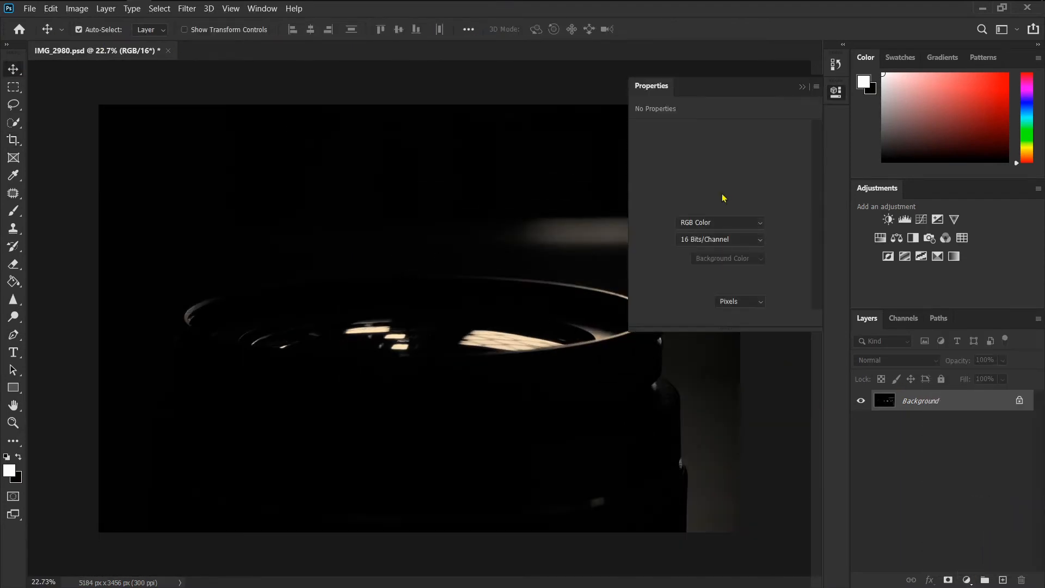
pyautogui.click(746, 132)
pyautogui.click(736, 236)
pyautogui.click(737, 132)
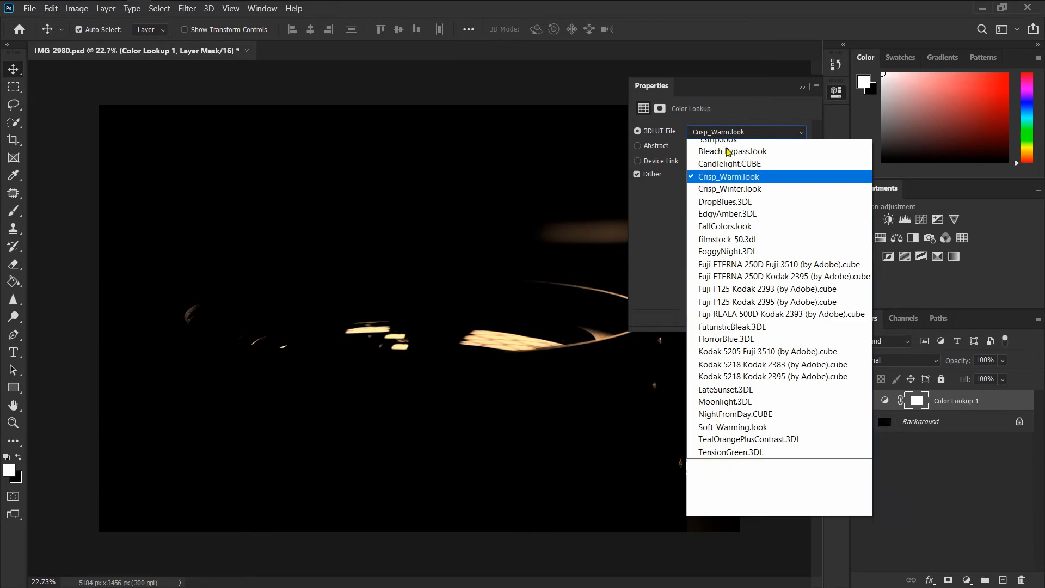
pyautogui.click(735, 224)
pyautogui.click(732, 134)
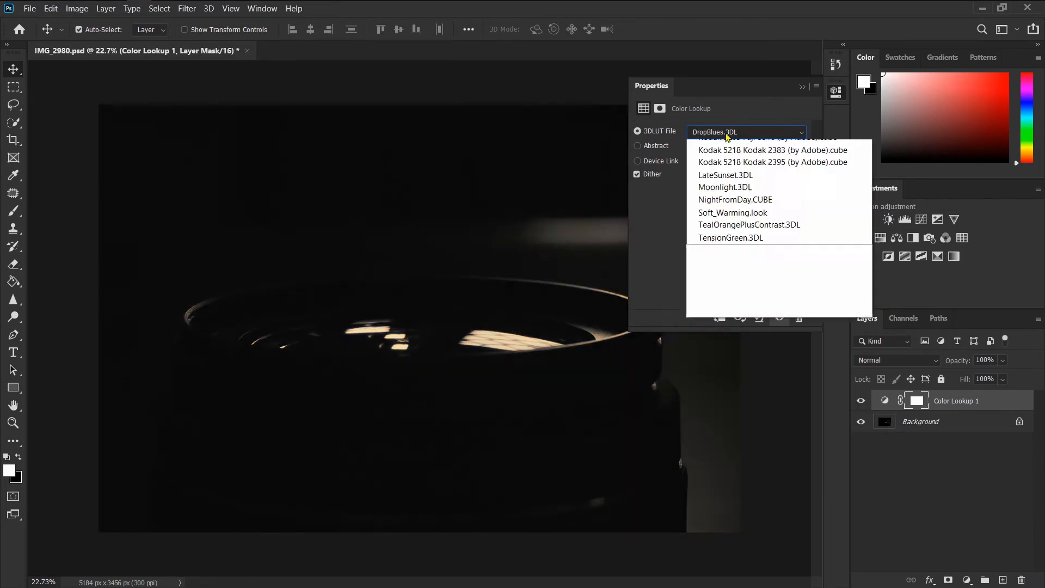
pyautogui.click(745, 127)
pyautogui.click(801, 87)
pyautogui.moveTo(968, 382); pyautogui.dragTo(940, 398)
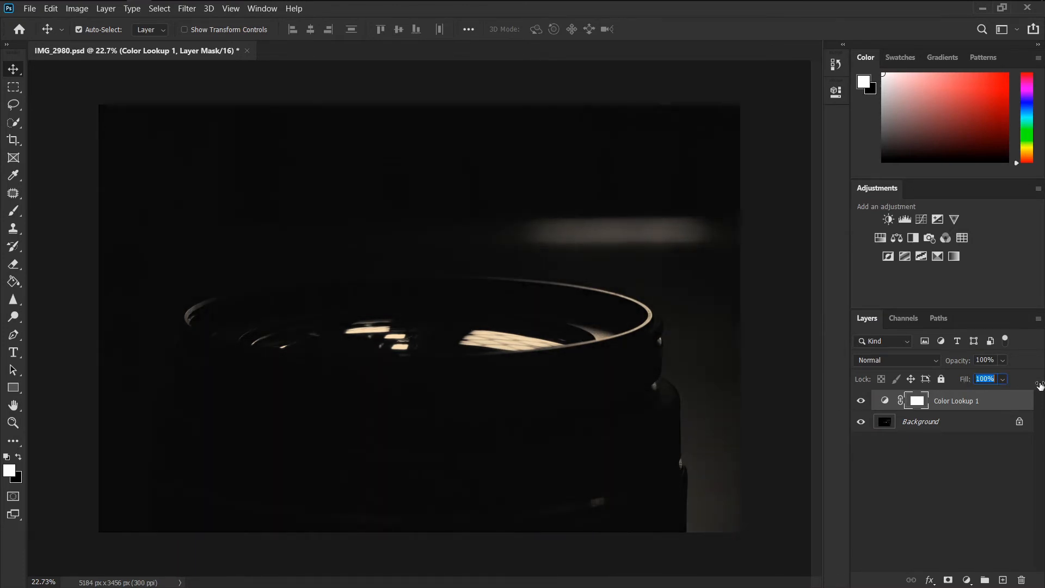
pyautogui.moveTo(1040, 385); pyautogui.dragTo(955, 402)
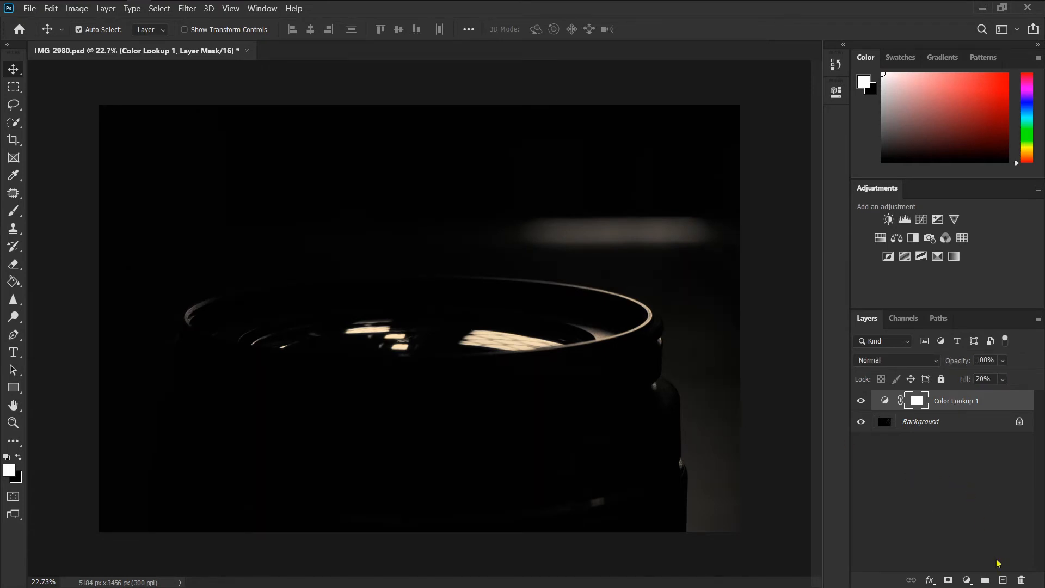
# Add a second Color Lookup adjustment layer and try the FallColors.look and filmstock_50.3dl looks on it.
pyautogui.click(968, 579)
pyautogui.click(961, 514)
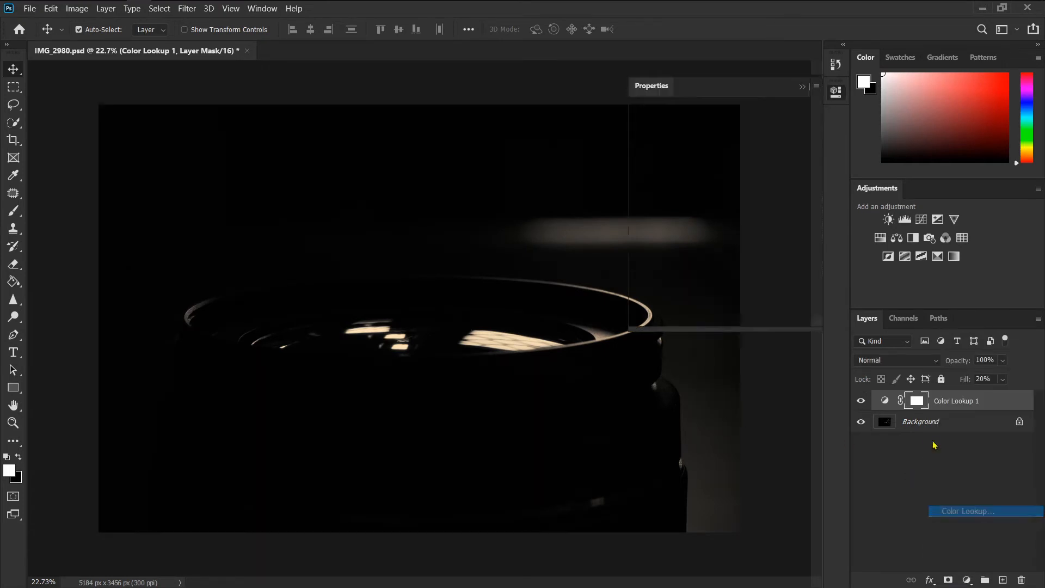
pyautogui.click(721, 133)
pyautogui.click(729, 283)
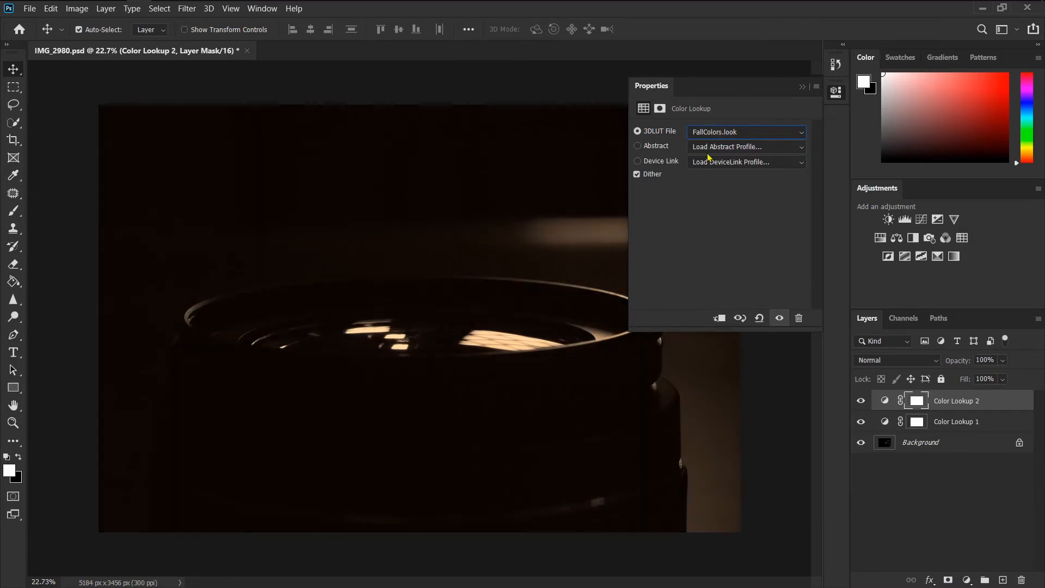
pyautogui.click(724, 132)
pyautogui.click(749, 296)
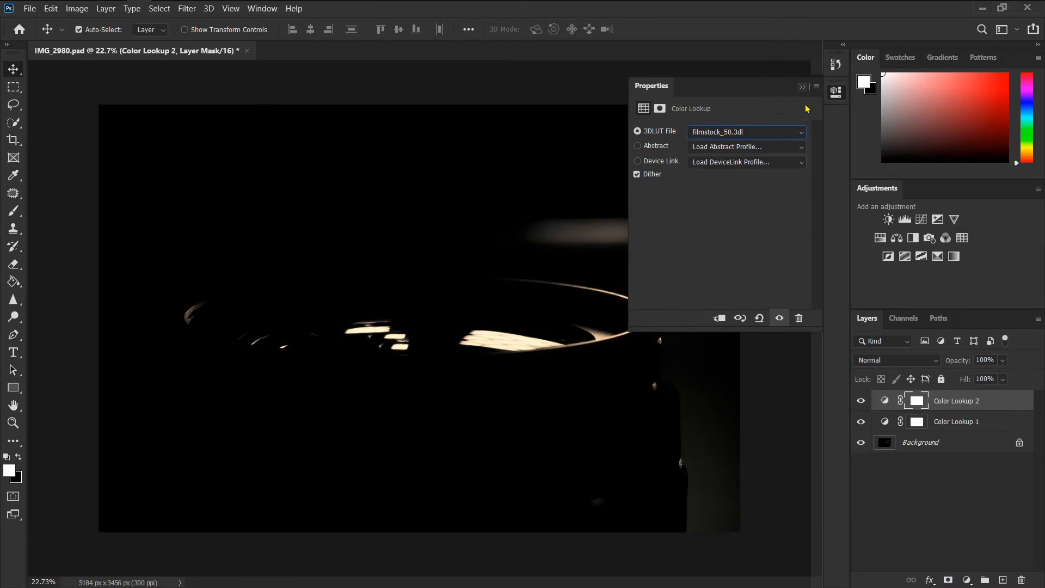
pyautogui.click(802, 86)
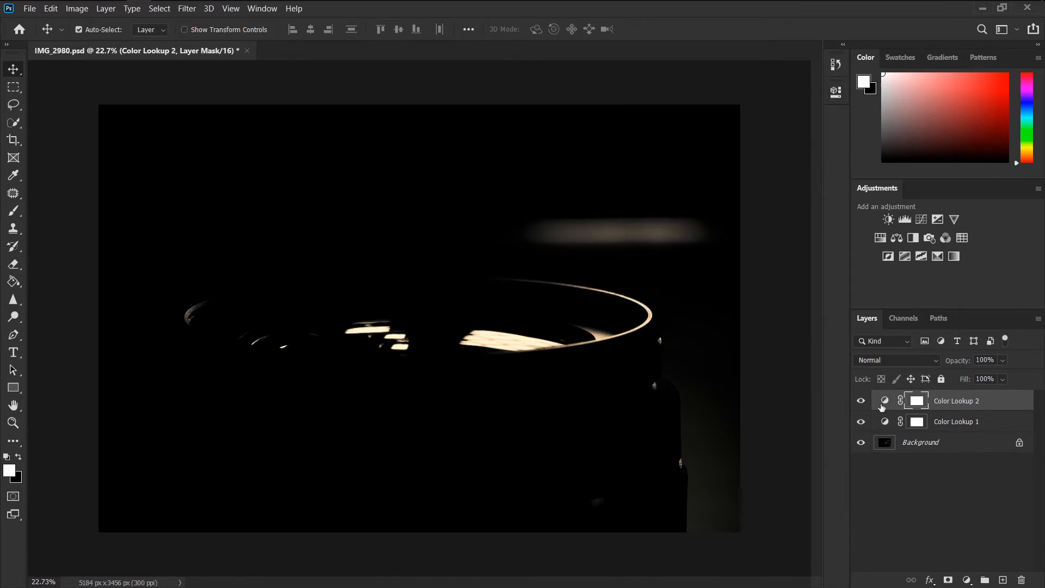
# Compare the image with and without the second Color Lookup layer and delete that layer.
pyautogui.click(862, 401)
pyautogui.click(861, 402)
pyautogui.click(861, 401)
pyautogui.click(861, 401)
pyautogui.click(1021, 580)
# Add a Channel Mixer adjustment layer, try green at -20% and a lower red in the Red output channel, and undo both changes.
pyautogui.click(966, 579)
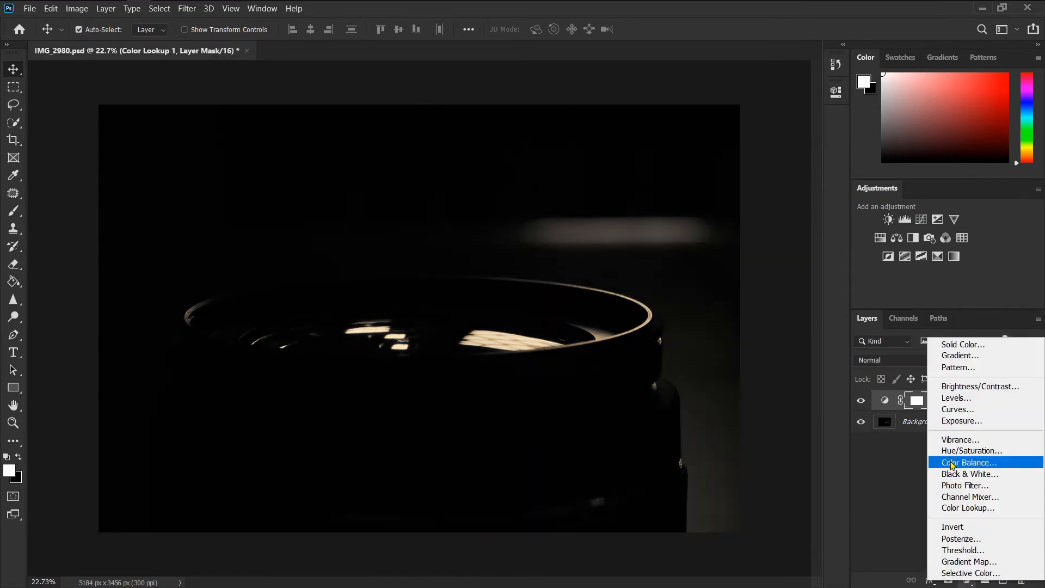
pyautogui.click(962, 497)
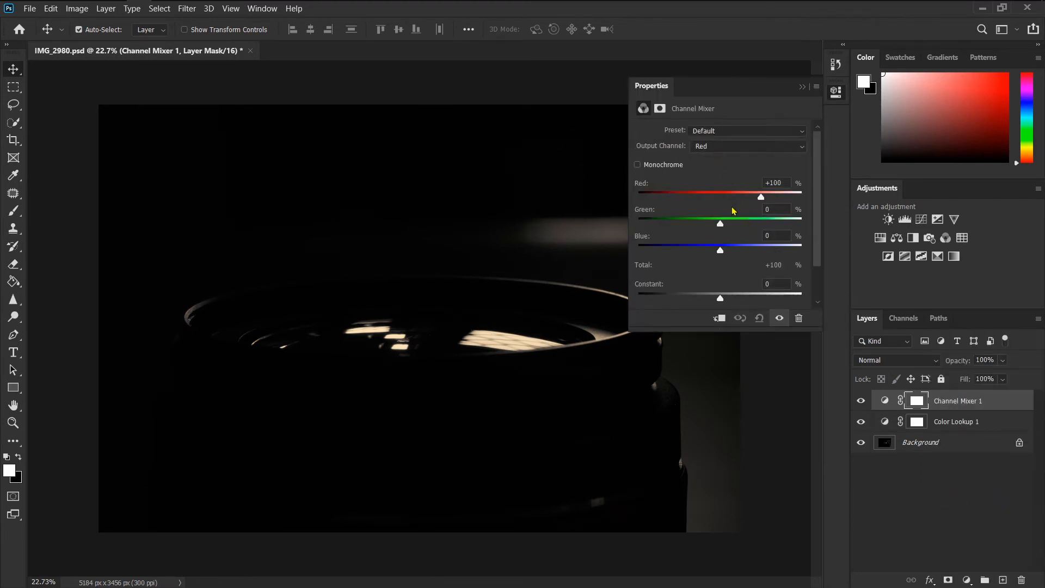
pyautogui.moveTo(720, 223); pyautogui.dragTo(712, 223)
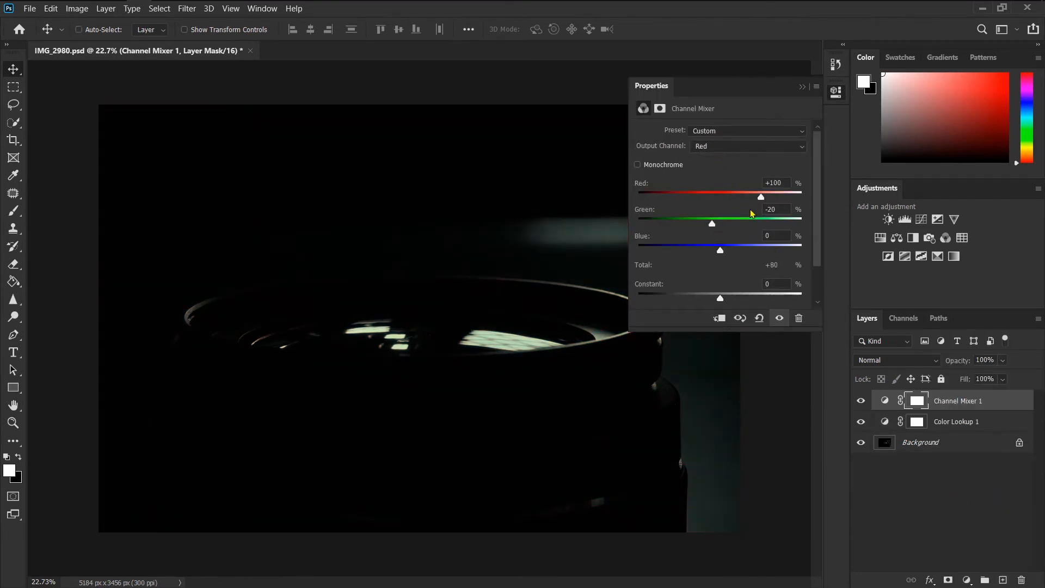
pyautogui.hotkey('ctrl', 'z')
pyautogui.moveTo(761, 197); pyautogui.dragTo(738, 199)
pyautogui.hotkey('ctrl', 'z')
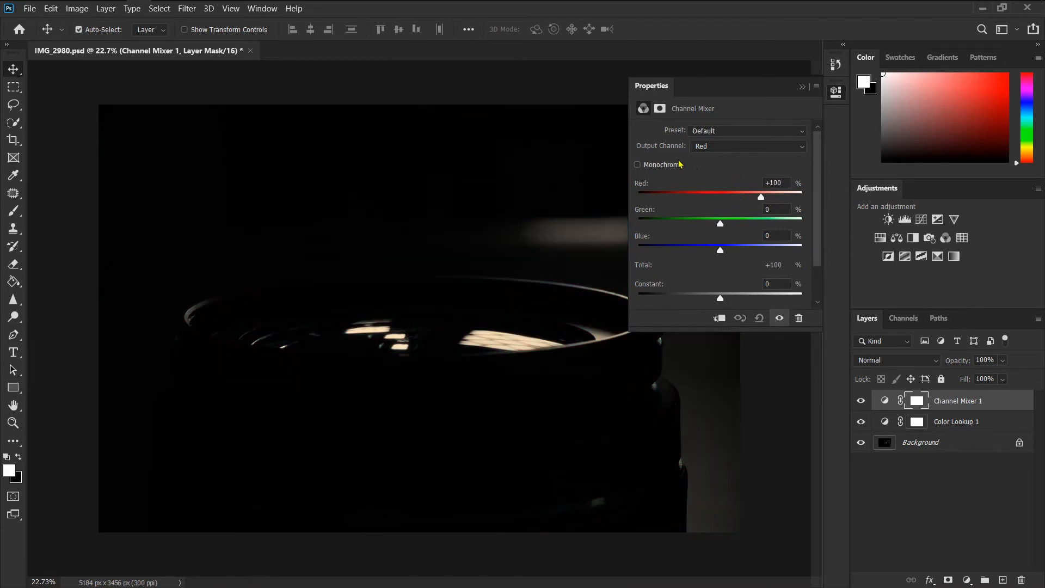
# Keep the Default preset, try a higher blue amount in the Channel Mixer, and delete the Channel Mixer layer.
pyautogui.click(724, 131)
pyautogui.click(726, 140)
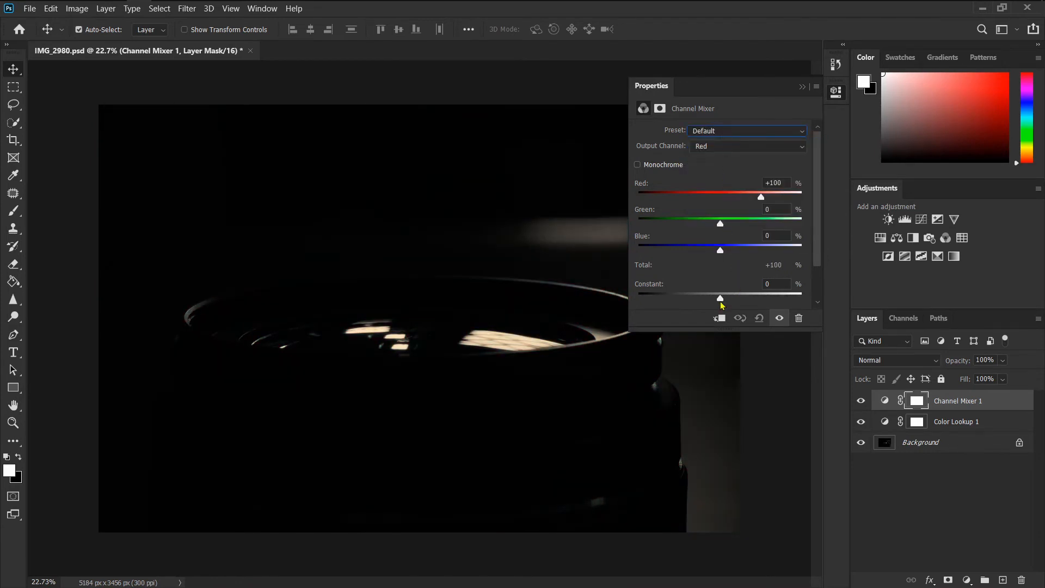
pyautogui.moveTo(721, 250); pyautogui.dragTo(731, 252)
pyautogui.click(802, 87)
pyautogui.moveTo(1017, 408); pyautogui.dragTo(1022, 581)
# Add a Photo Filter adjustment layer with Warming Filter (85) at 5% density and deselect the layer.
pyautogui.click(968, 580)
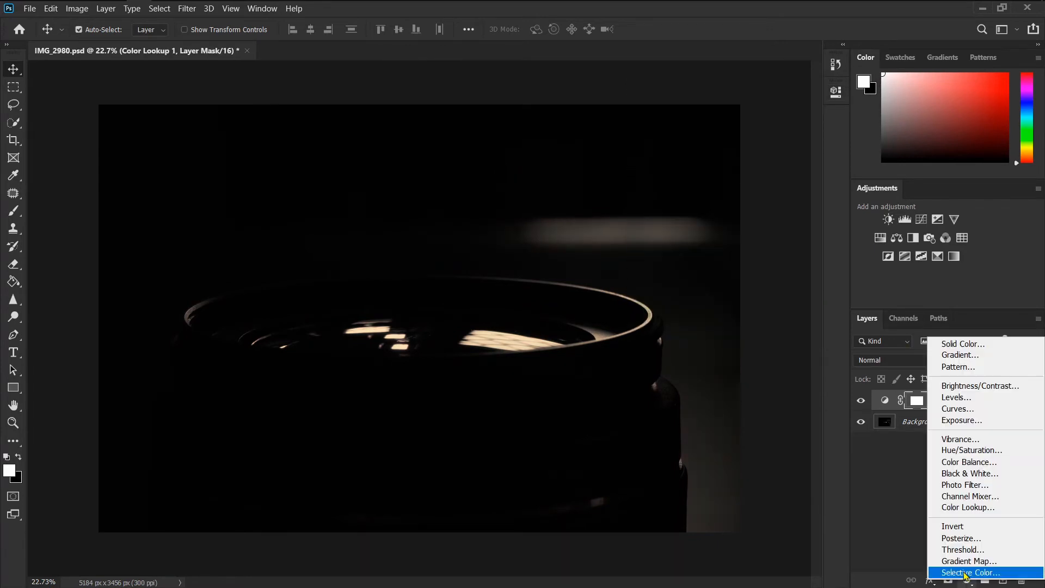
pyautogui.click(958, 484)
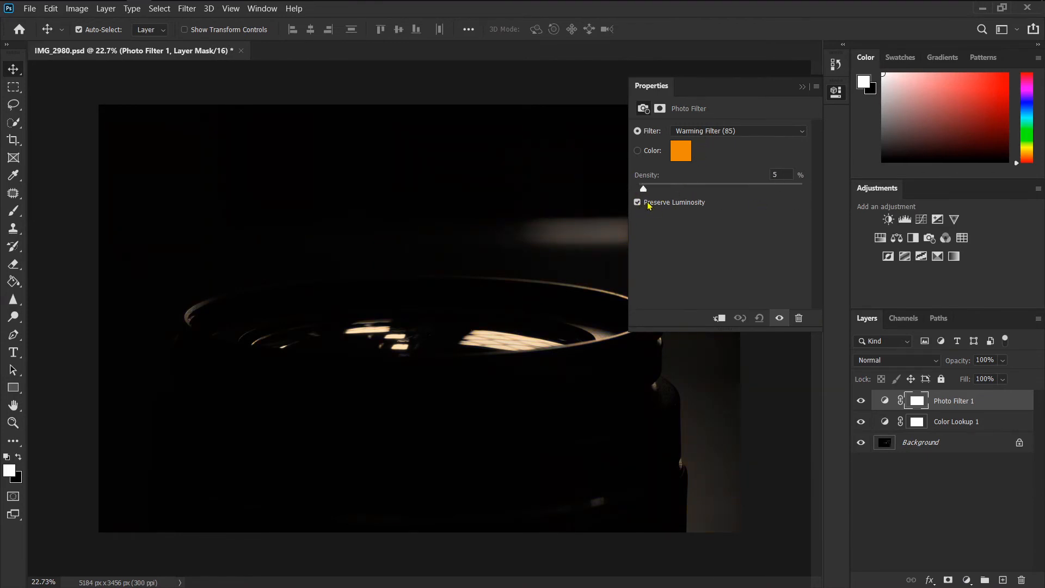
pyautogui.click(802, 87)
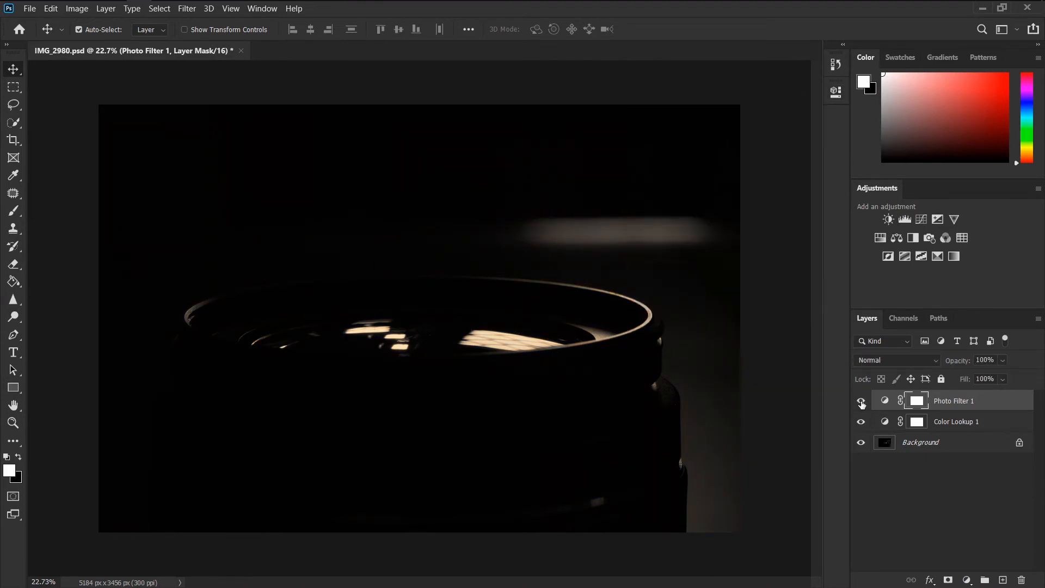
pyautogui.click(925, 513)
# Add a linear white-to-transparent Gradient Fill layer at a -180° angle and set its blend mode to Overlay.
pyautogui.click(967, 581)
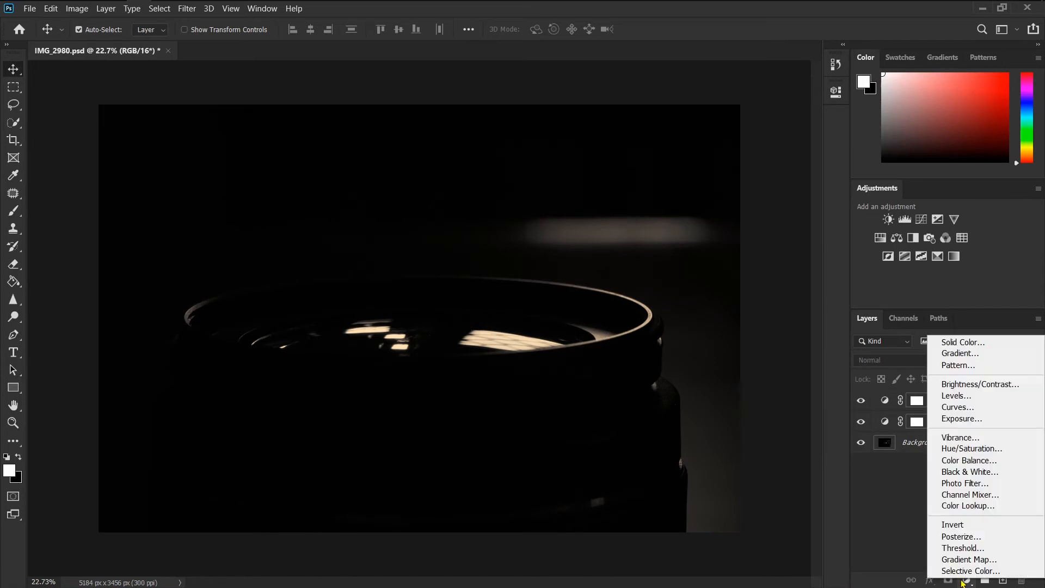
pyautogui.click(961, 355)
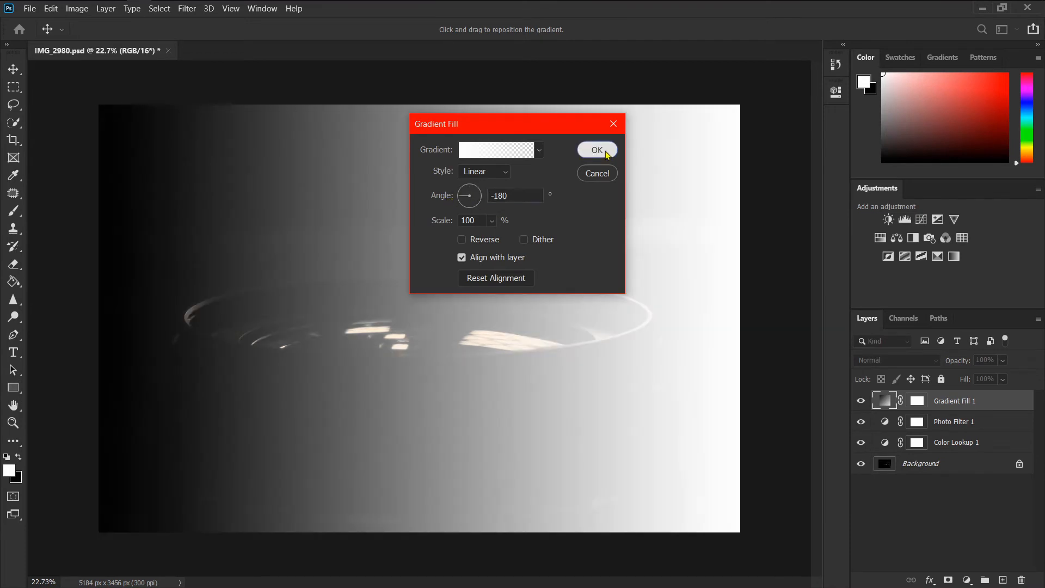
pyautogui.click(599, 150)
pyautogui.click(898, 361)
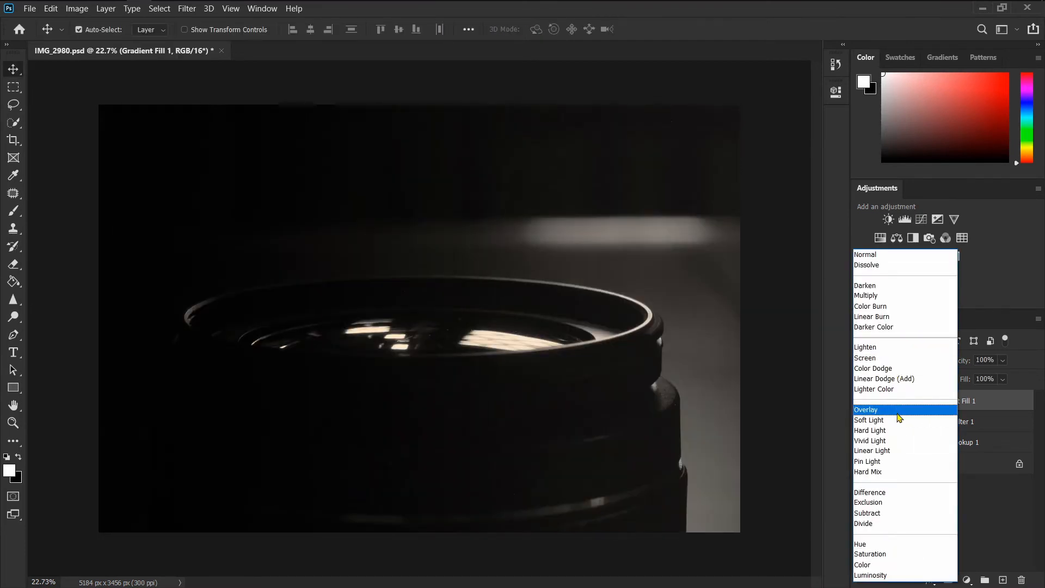
pyautogui.click(898, 415)
# Compare the image with and without the Gradient Fill layer and lower the layer's fill to 13%.
pyautogui.click(861, 401)
pyautogui.click(861, 401)
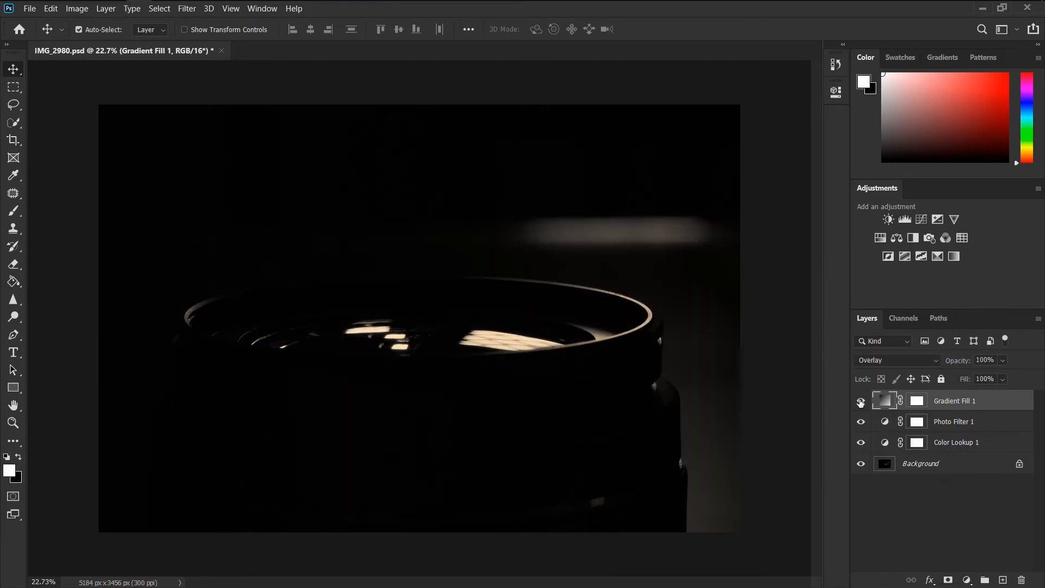
pyautogui.click(860, 401)
pyautogui.click(860, 401)
pyautogui.click(860, 401)
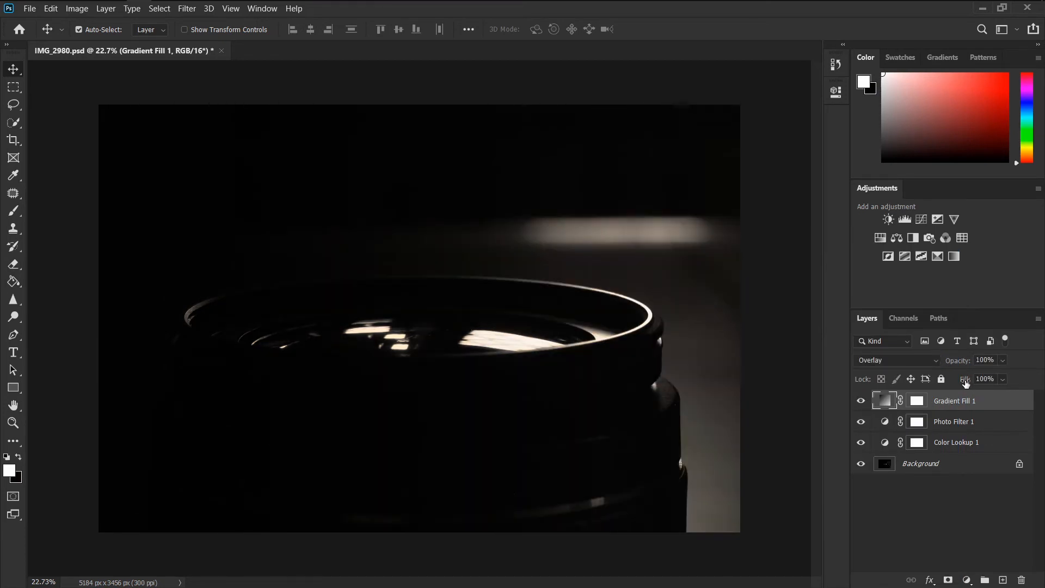
pyautogui.moveTo(965, 383); pyautogui.dragTo(849, 406)
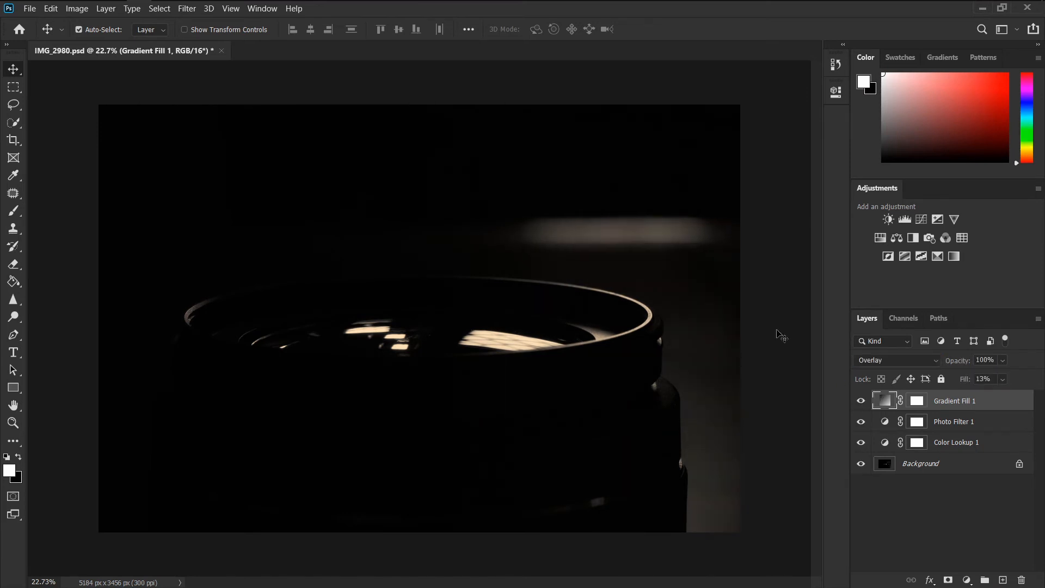
pyautogui.scroll(10, 652, 365)
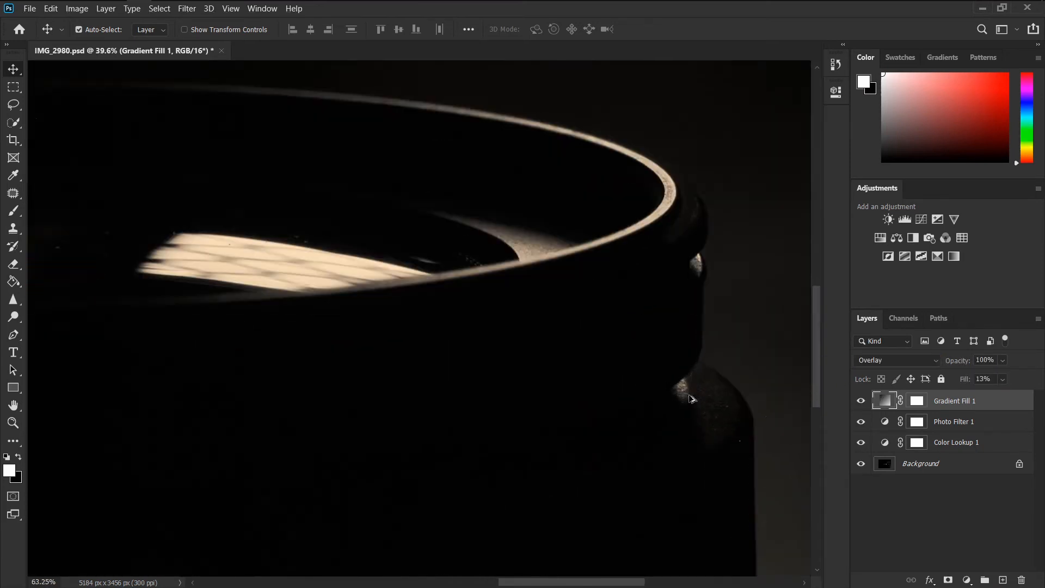
pyautogui.scroll(-8, 685, 376)
pyautogui.scroll(3, 544, 210)
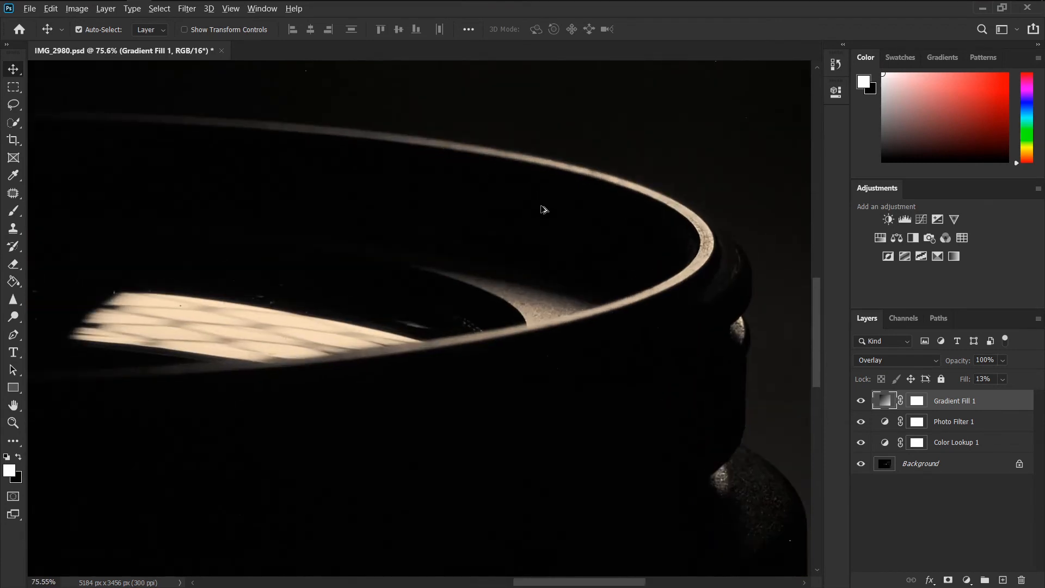
pyautogui.scroll(-8, 547, 220)
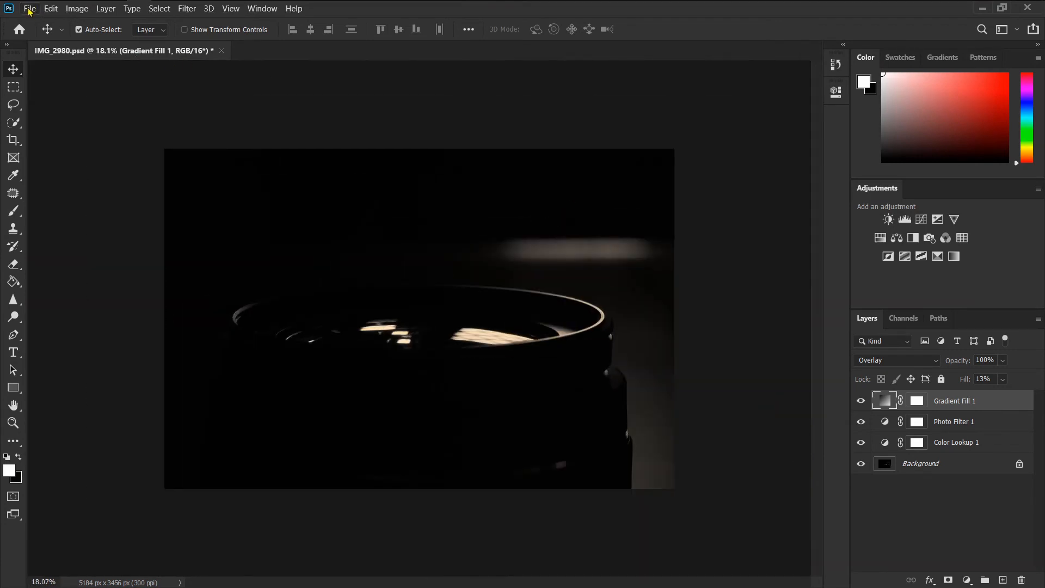
# Outline the blurred light streak above the lens with the Patch tool and rasterize the gradient fill.
pyautogui.click(14, 193)
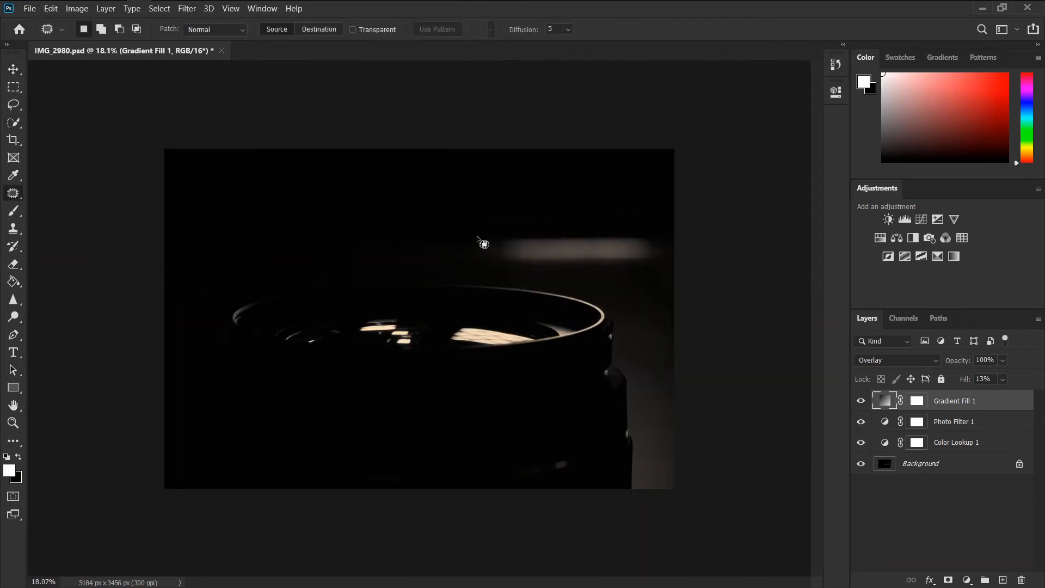
pyautogui.moveTo(481, 236)
pyautogui.mouseDown()
pyautogui.moveTo(570, 276)
pyautogui.moveTo(707, 250)
pyautogui.moveTo(533, 217)
pyautogui.moveTo(481, 236)
pyautogui.mouseUp()
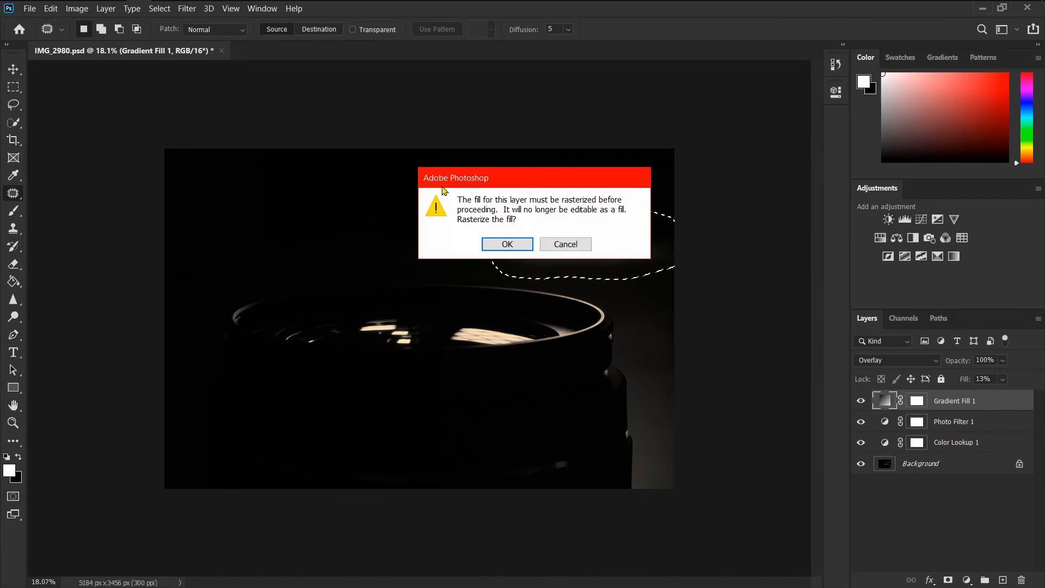
pyautogui.click(508, 245)
# Patch the light streak on the Background layer with the dark area above the lens and deselect.
pyautogui.click(938, 463)
pyautogui.moveTo(576, 249); pyautogui.dragTo(429, 198)
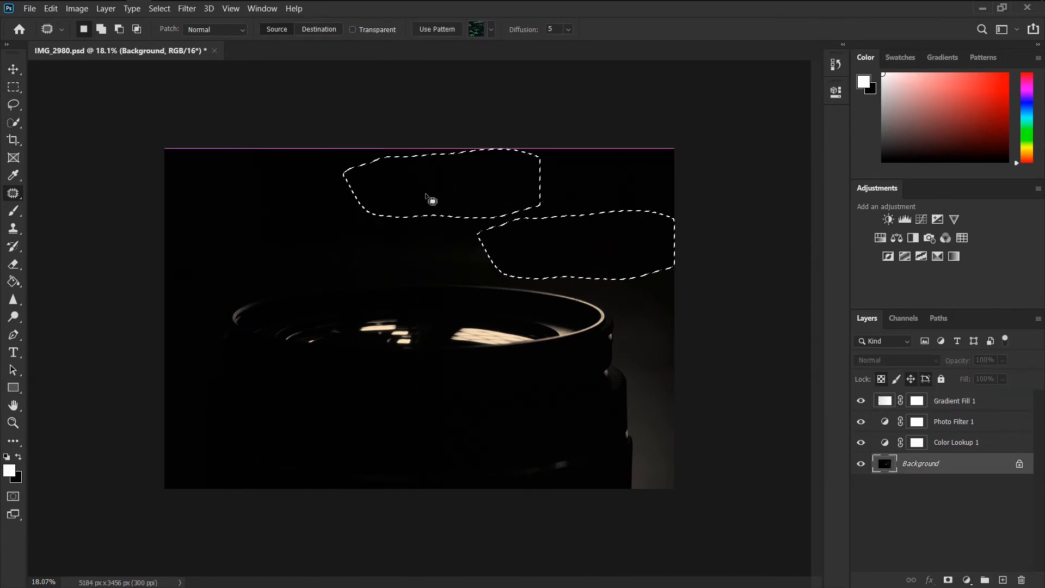
pyautogui.rightClick(287, 170)
pyautogui.click(314, 177)
pyautogui.scroll(-1, 658, 213)
pyautogui.scroll(-1, 657, 213)
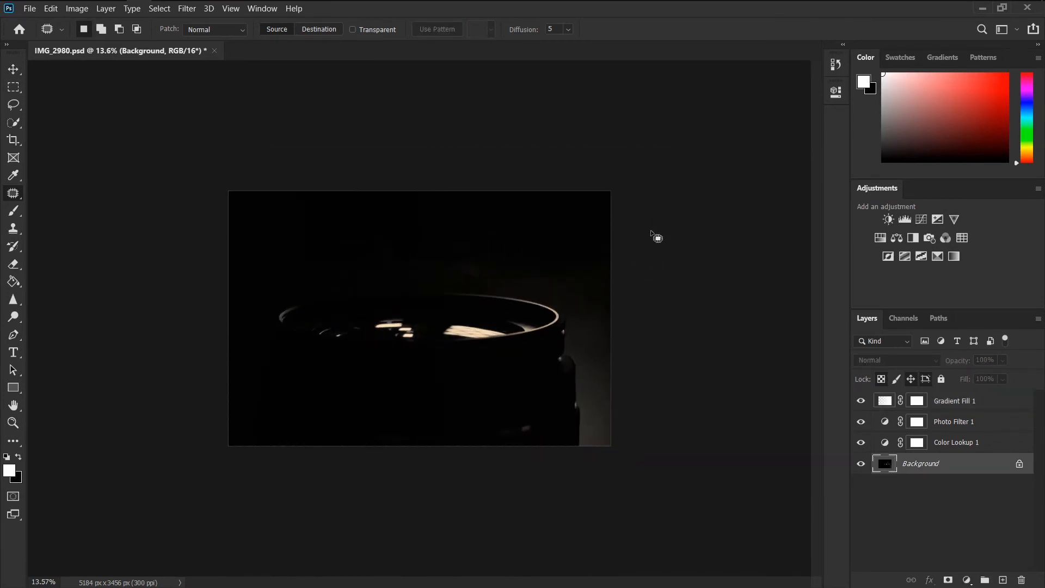
pyautogui.scroll(3, 537, 245)
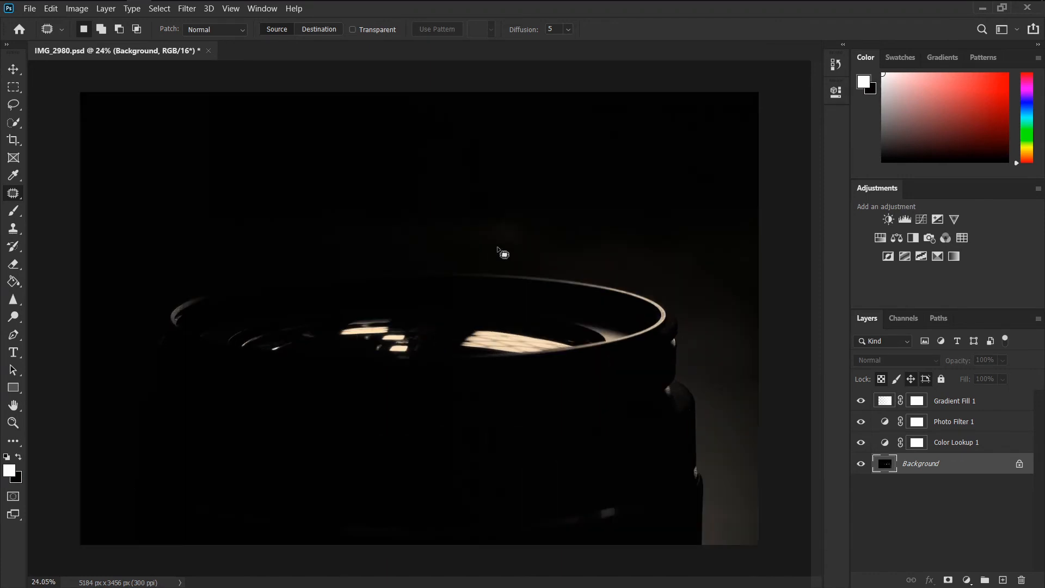
# Switch to the Brush tool, enlarge it to 600 px and choose a soft brush tip.
pyautogui.click(14, 211)
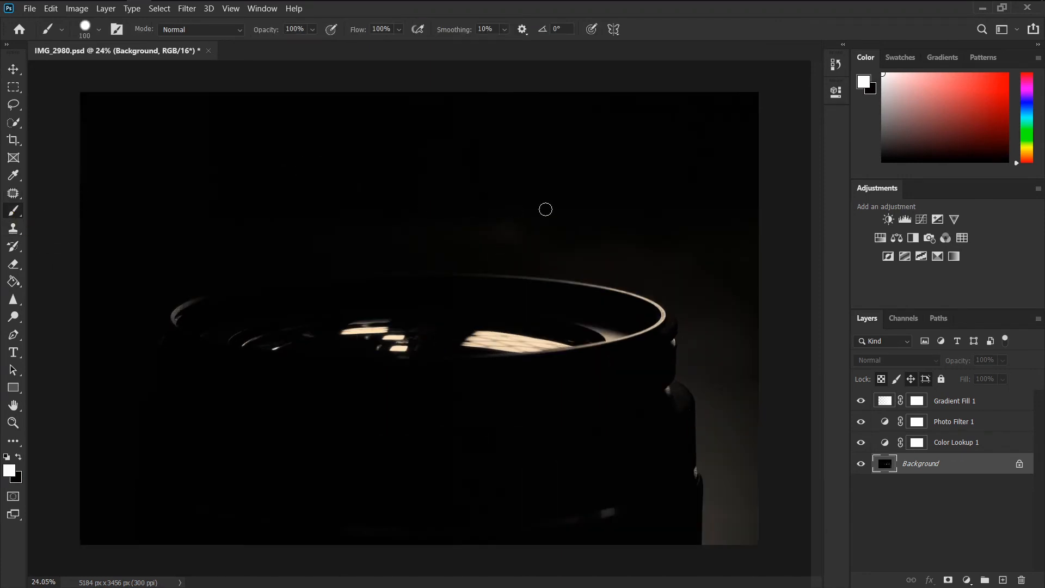
pyautogui.press(']')
pyautogui.press(']')
pyautogui.press(']')
pyautogui.press(']')
pyautogui.press(']')
pyautogui.click(99, 29)
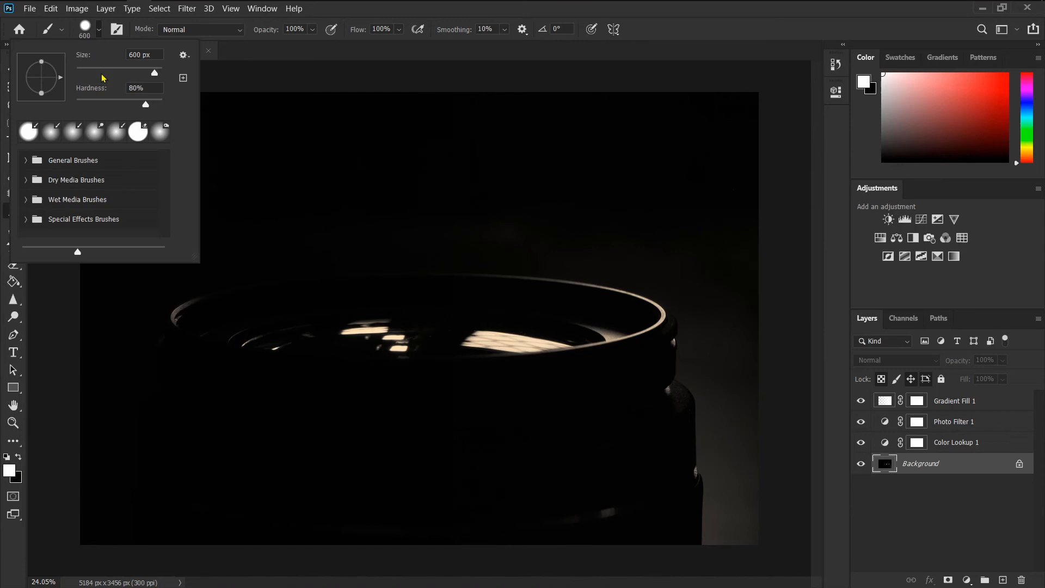
pyautogui.click(97, 31)
# Sample the dark background color, set the brush to 35% opacity and 36% flow, and enlarge it past 700 px.
pyautogui.keyDown('alt'); pyautogui.click(393, 124); pyautogui.keyUp('alt')
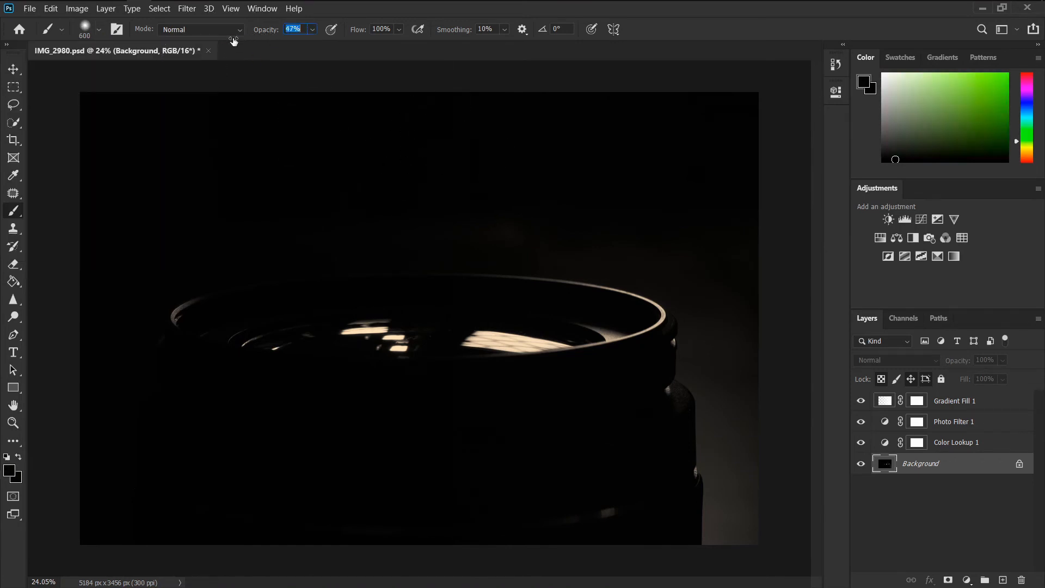
pyautogui.write('36')
pyautogui.press('Return')
pyautogui.scroll(-3, 661, 249)
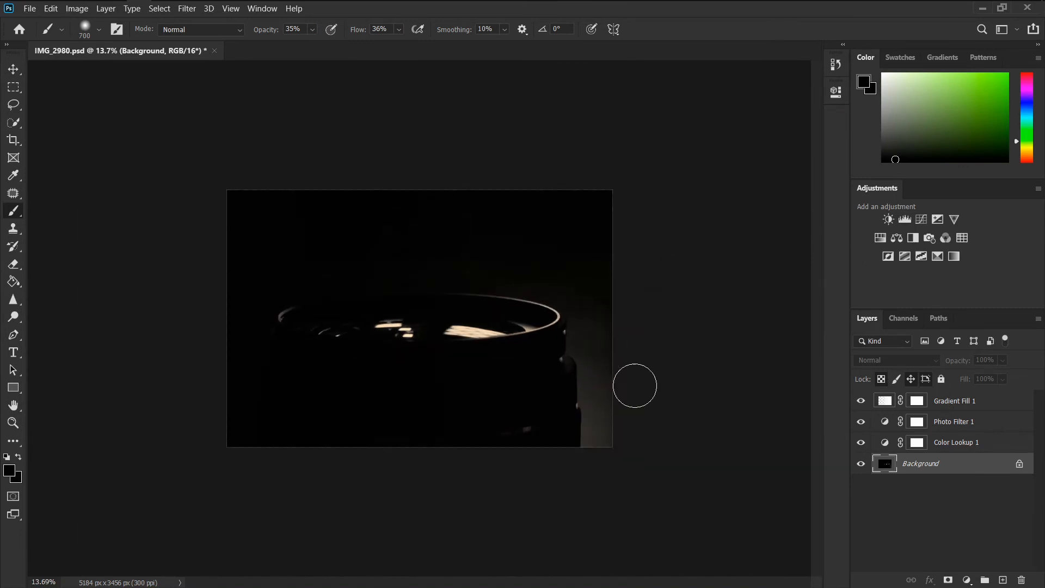
pyautogui.press(']')
pyautogui.press(']')
pyautogui.press(']')
pyautogui.press(']')
# Start a Pen path on the lens rim's upper edge and curve it along the rim to its right end.
pyautogui.click(13, 335)
pyautogui.scroll(9, 528, 314)
pyautogui.click(510, 267)
pyautogui.scroll(-1, 539, 287)
pyautogui.scroll(5, 583, 283)
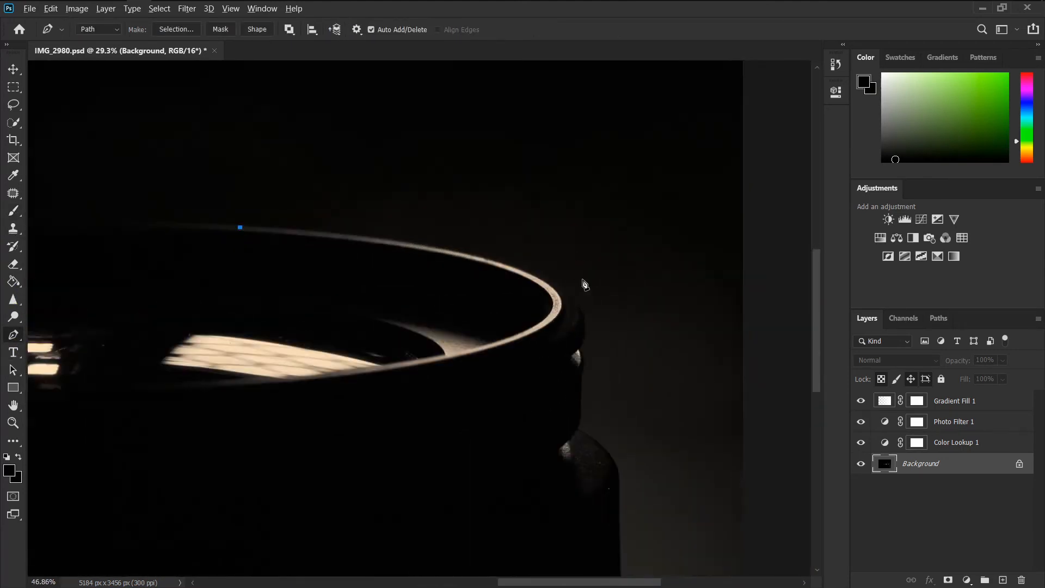
pyautogui.scroll(5, 585, 284)
pyautogui.moveTo(551, 332); pyautogui.dragTo(654, 428)
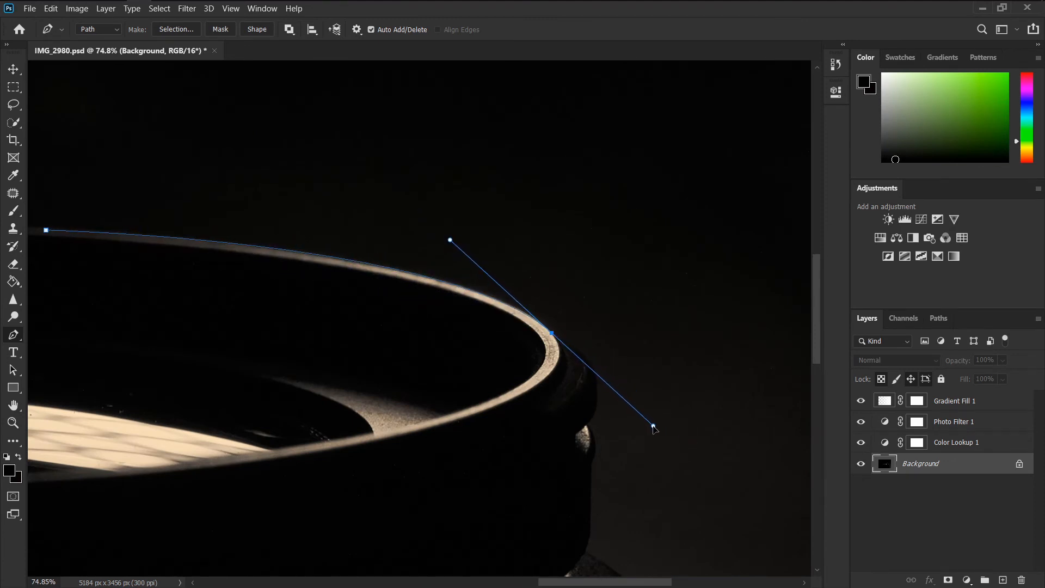
pyautogui.keyDown('alt'); pyautogui.click(552, 333); pyautogui.keyUp('alt')
# Continue the path around the bulge beside the rim, past the small highlight and down the barrel's right edge.
pyautogui.scroll(3, 545, 334)
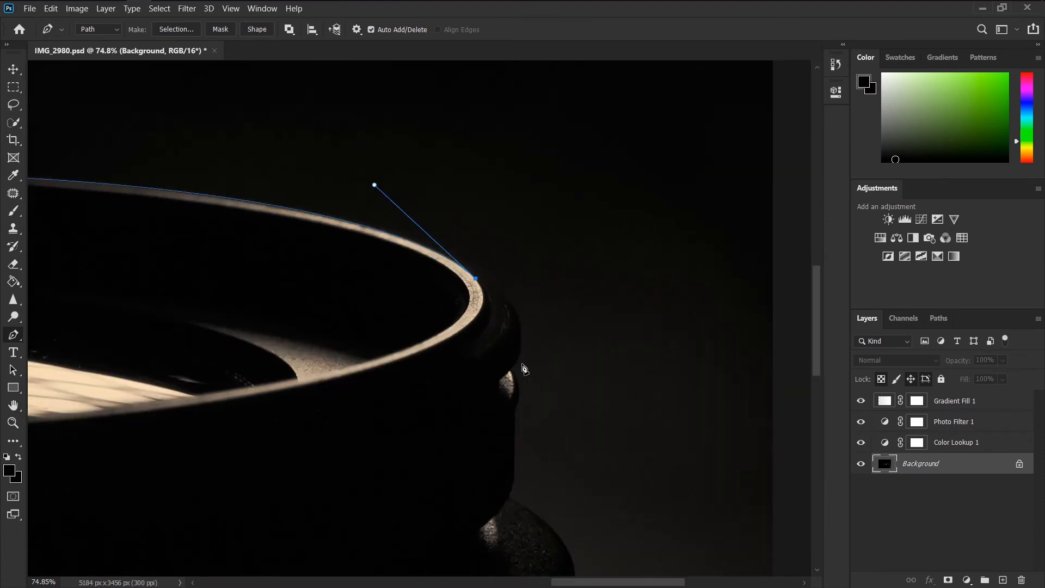
pyautogui.moveTo(516, 319); pyautogui.dragTo(535, 365)
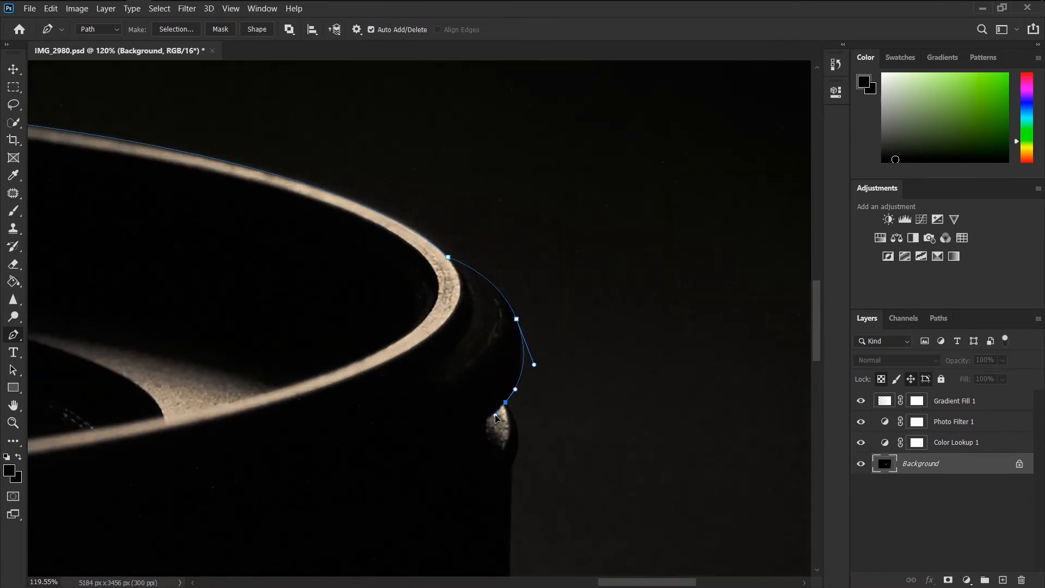
pyautogui.scroll(-3, 507, 409)
pyautogui.moveTo(513, 387); pyautogui.dragTo(499, 428)
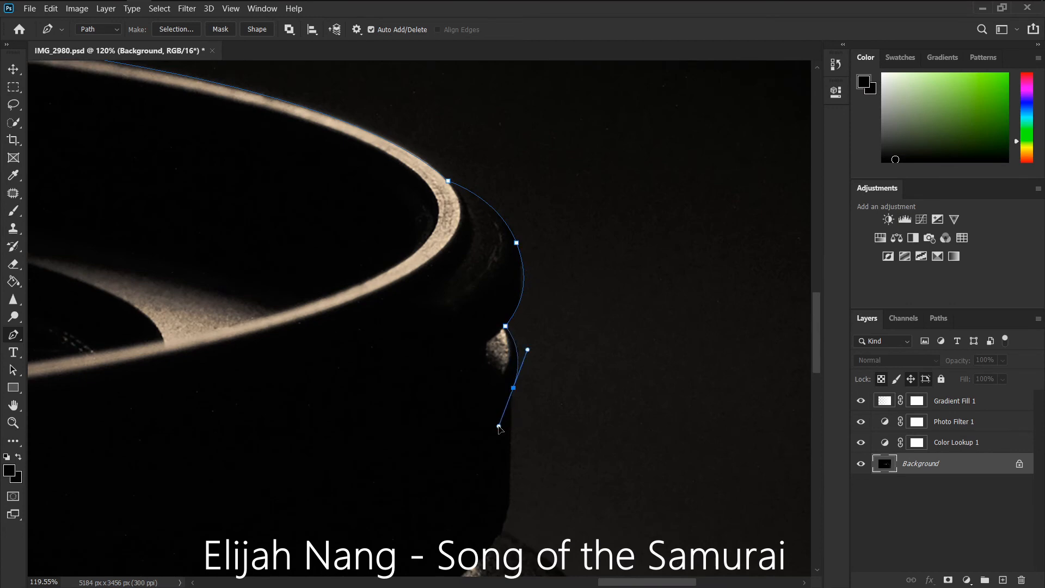
pyautogui.keyDown('alt'); pyautogui.click(513, 388); pyautogui.keyUp('alt')
pyautogui.scroll(-5, 509, 394)
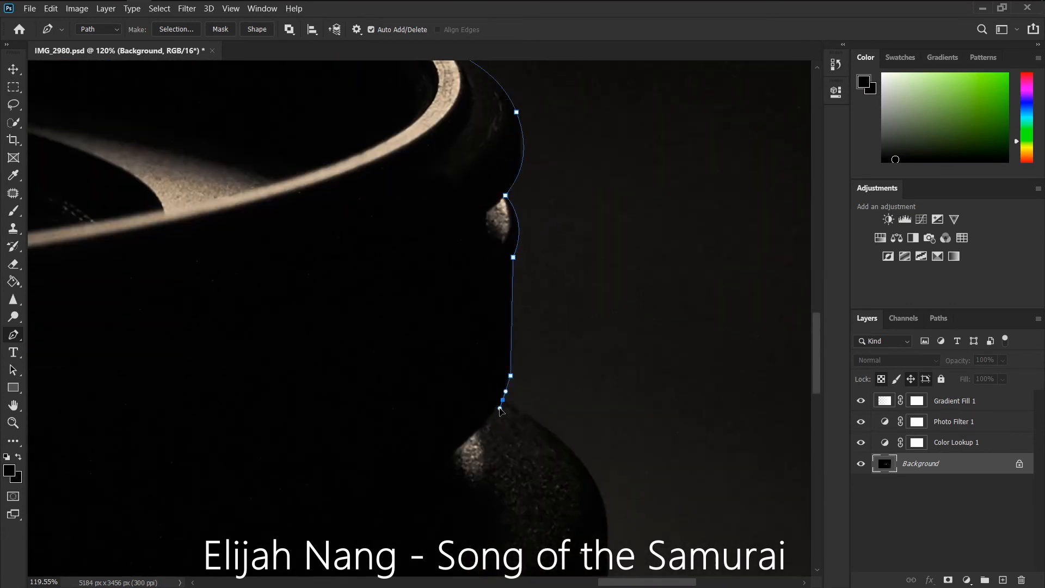
# Trace the path around the wider lower ring and onto the straight right side of the barrel.
pyautogui.hscroll(3, 501, 403)
pyautogui.scroll(-5, 517, 394)
pyautogui.moveTo(531, 384); pyautogui.dragTo(535, 457)
pyautogui.scroll(-5, 551, 454)
pyautogui.scroll(5, 545, 381)
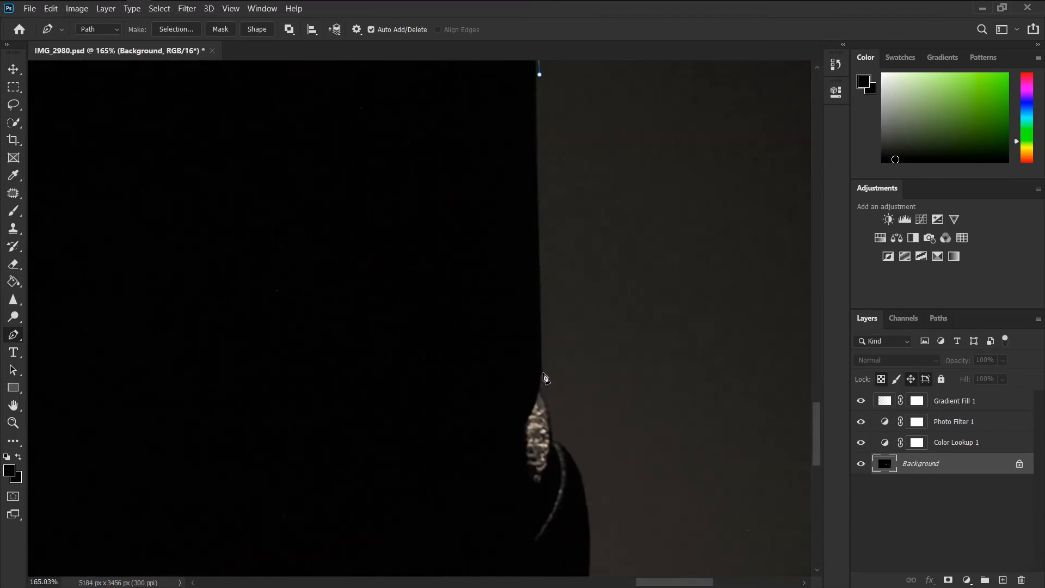
pyautogui.moveTo(542, 368); pyautogui.dragTo(540, 389)
pyautogui.scroll(5, 540, 390)
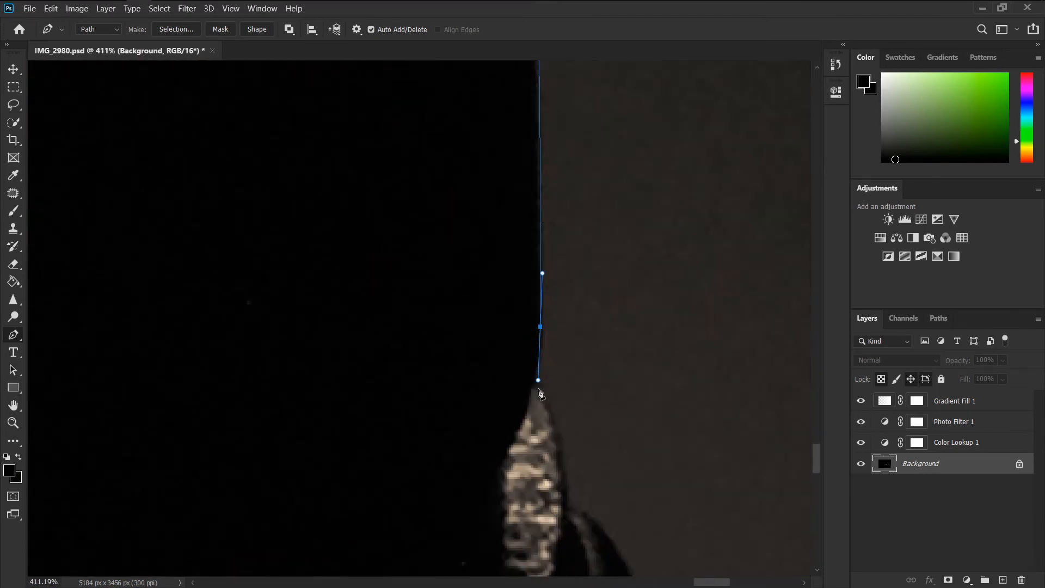
pyautogui.click(639, 300)
pyautogui.hotkey('ctrl', 'z')
pyautogui.hotkey('ctrl', 'z')
# Continue the path down the barrel's straight side and around the lower highlight to the notch below it.
pyautogui.scroll(-3, 559, 335)
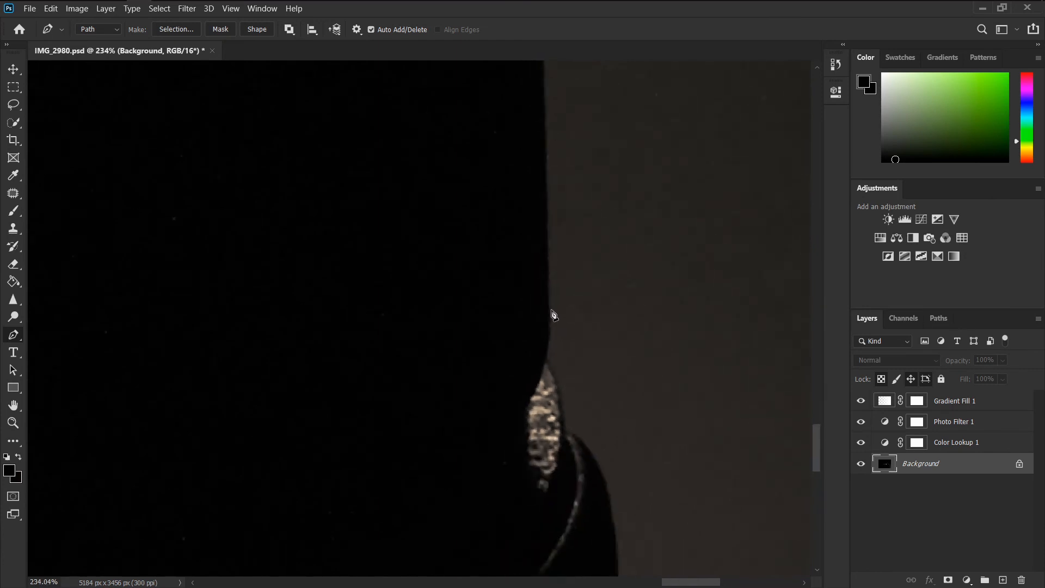
pyautogui.click(550, 327)
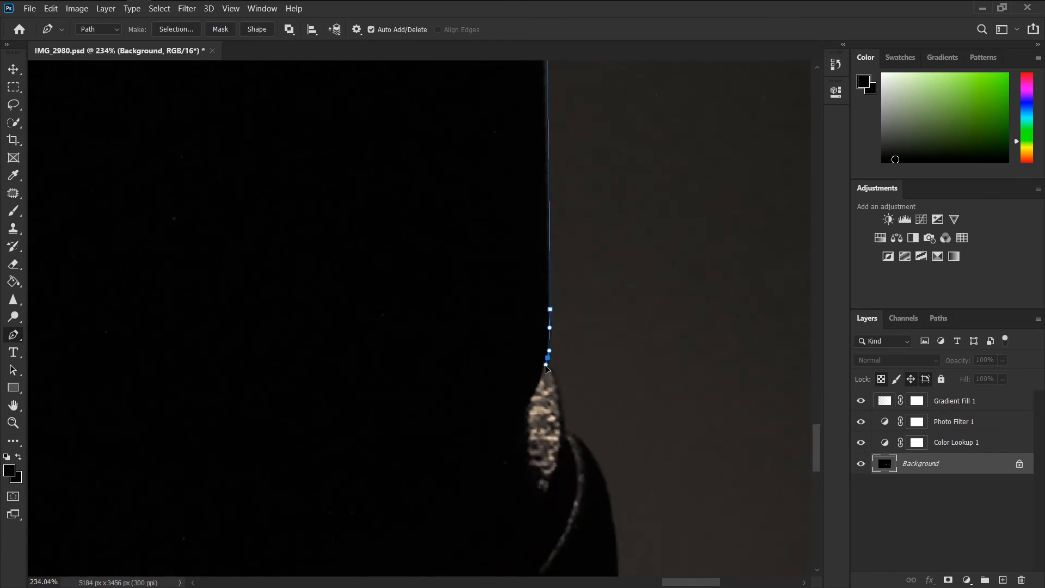
pyautogui.moveTo(579, 461); pyautogui.dragTo(503, 353)
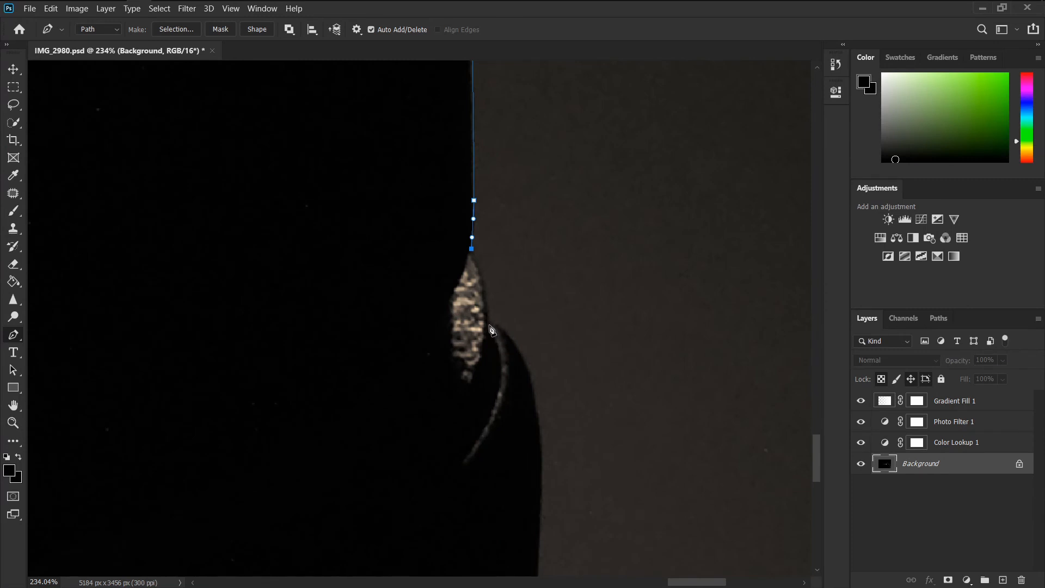
pyautogui.click(490, 325)
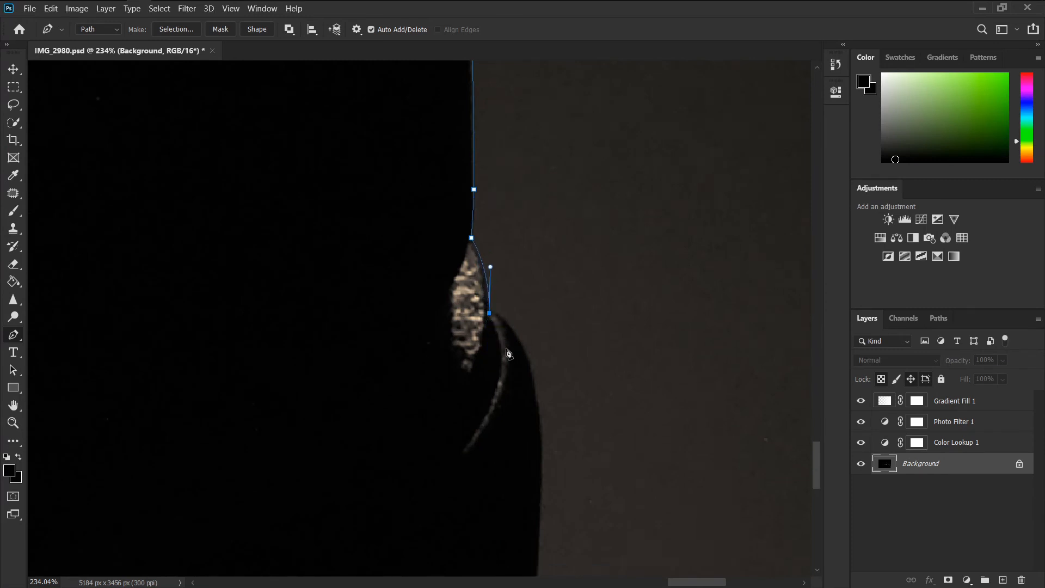
# Continue the path around the rounded bulge below the notch and down the barrel's right side towards the photo's lower edge.
pyautogui.scroll(-3, 548, 296)
pyautogui.moveTo(542, 293); pyautogui.dragTo(546, 411)
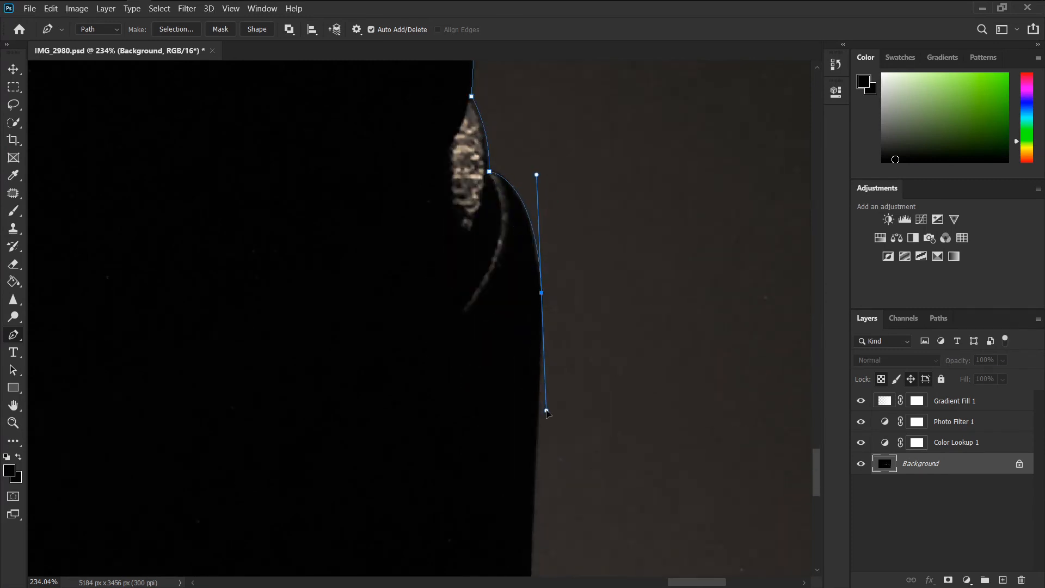
pyautogui.scroll(-3, 528, 384)
pyautogui.moveTo(532, 371); pyautogui.dragTo(531, 469)
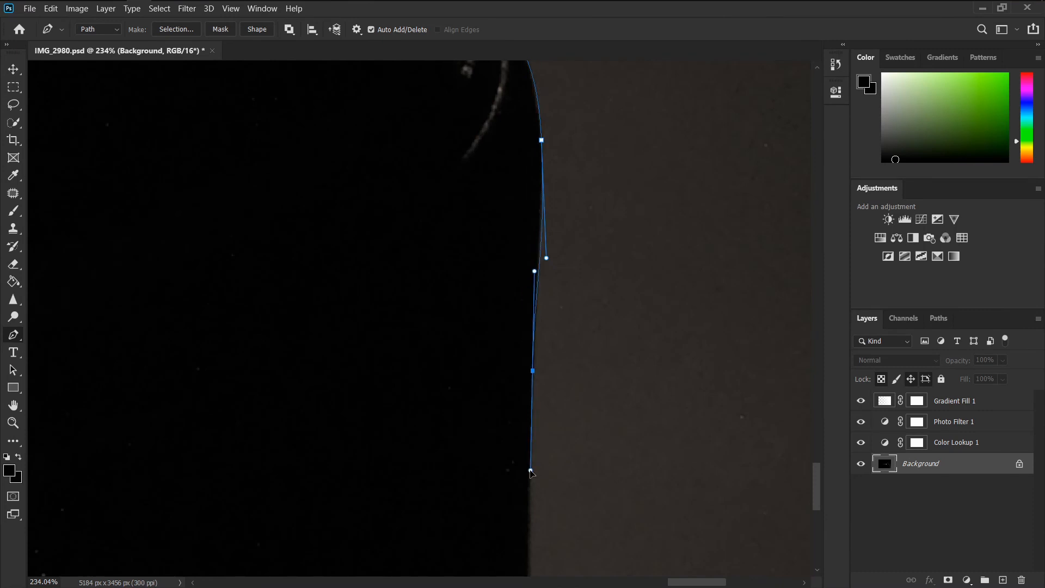
pyautogui.scroll(-4, 536, 472)
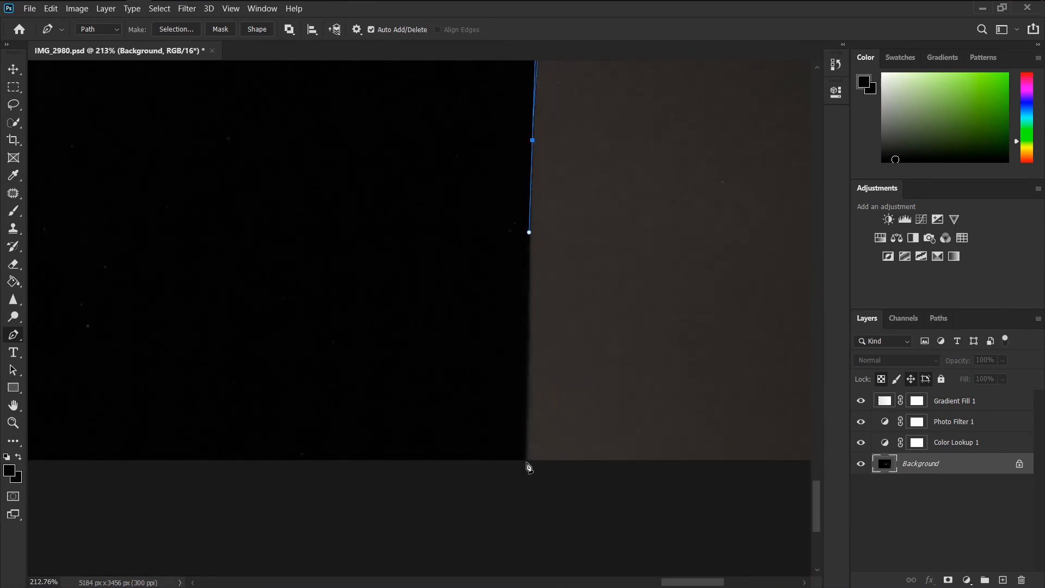
# Run the path outside the canvas around the background to the right of the lens and close it at the rim's upper edge.
pyautogui.scroll(-8, 528, 467)
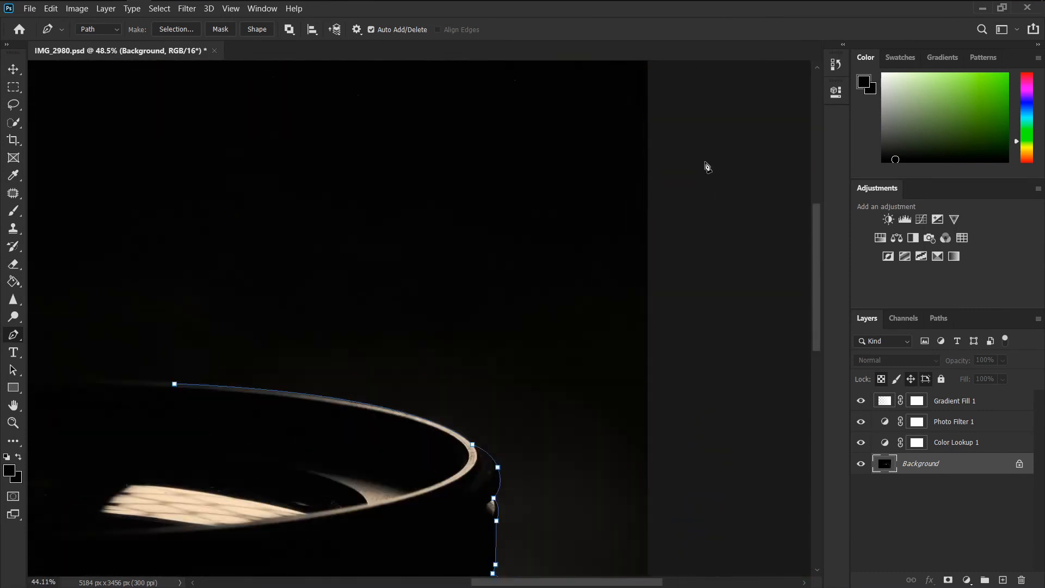
pyautogui.scroll(-2, 665, 142)
pyautogui.scroll(4, 292, 426)
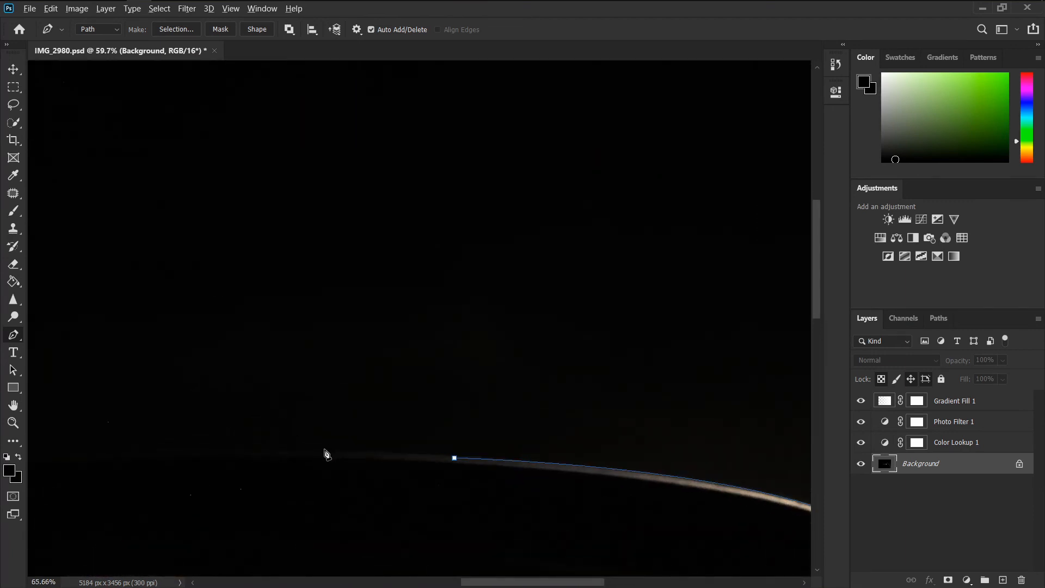
pyautogui.click(331, 497)
pyautogui.scroll(3, 404, 500)
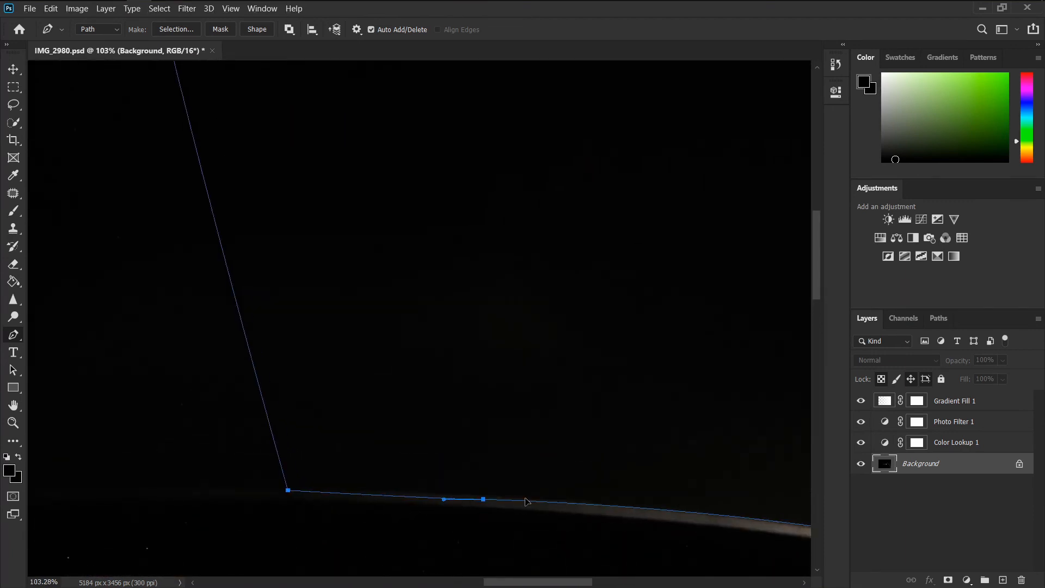
pyautogui.moveTo(526, 501); pyautogui.dragTo(543, 502)
# Make a selection from the closed path around the background.
pyautogui.scroll(-10, 599, 256)
pyautogui.rightClick(500, 238)
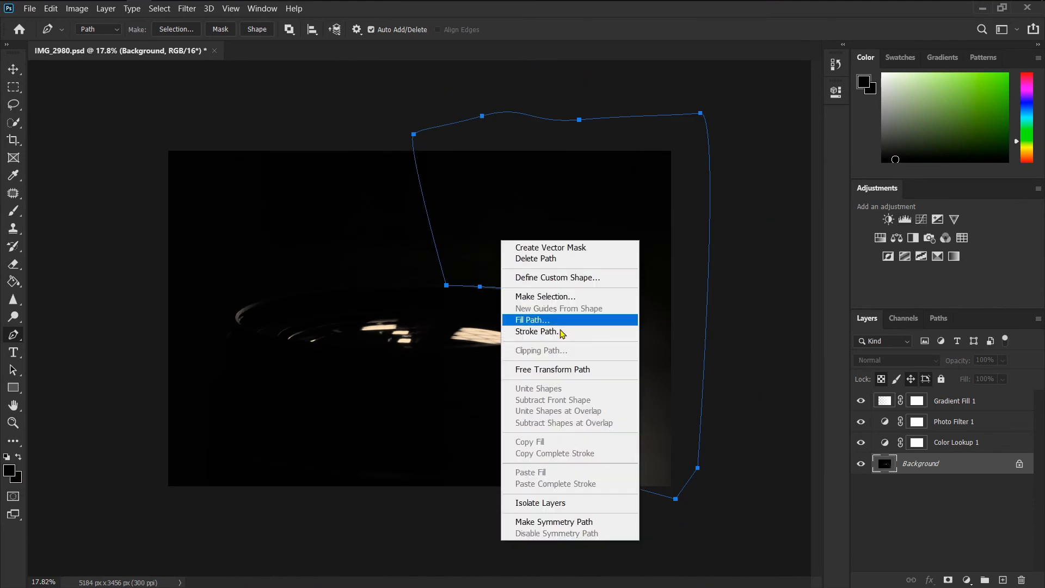
pyautogui.click(551, 298)
pyautogui.click(592, 153)
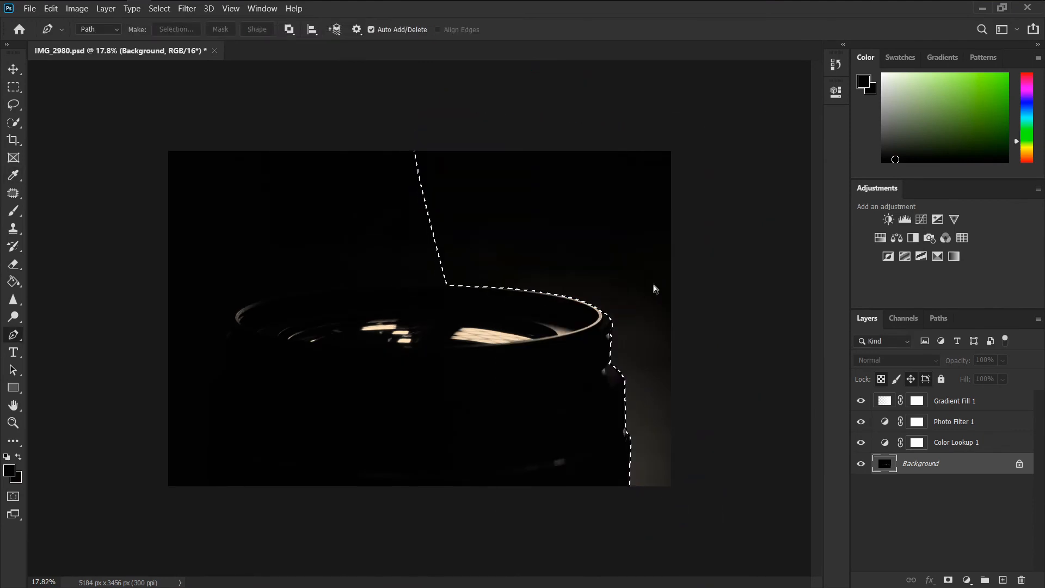
# Set up the Brush tool with a size of 1700, 26% opacity and 27% flow.
pyautogui.click(13, 211)
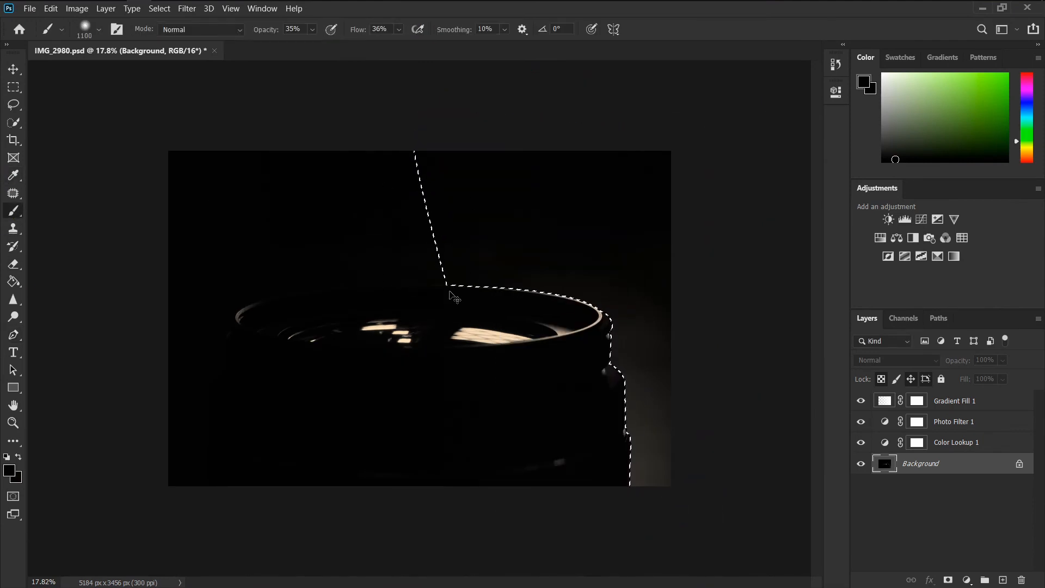
pyautogui.scroll(5, 581, 226)
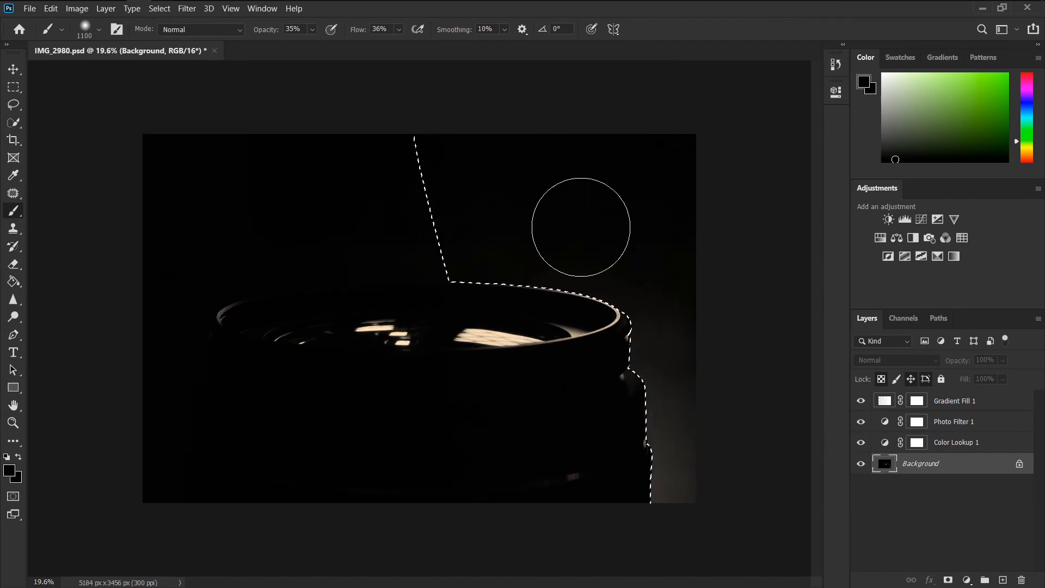
pyautogui.hscroll(1, 581, 226)
pyautogui.scroll(1, 581, 226)
pyautogui.scroll(-5, 581, 227)
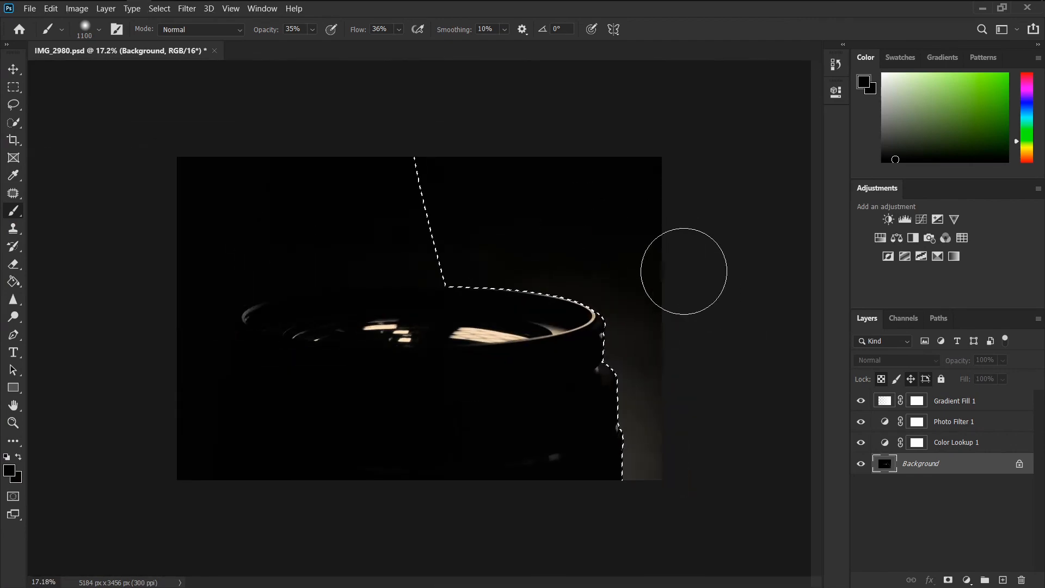
pyautogui.press(']')
pyautogui.press(']')
pyautogui.press(']')
pyautogui.press(']')
pyautogui.press(']')
pyautogui.press(']')
pyautogui.moveTo(277, 33); pyautogui.dragTo(273, 33)
pyautogui.moveTo(354, 32); pyautogui.dragTo(349, 33)
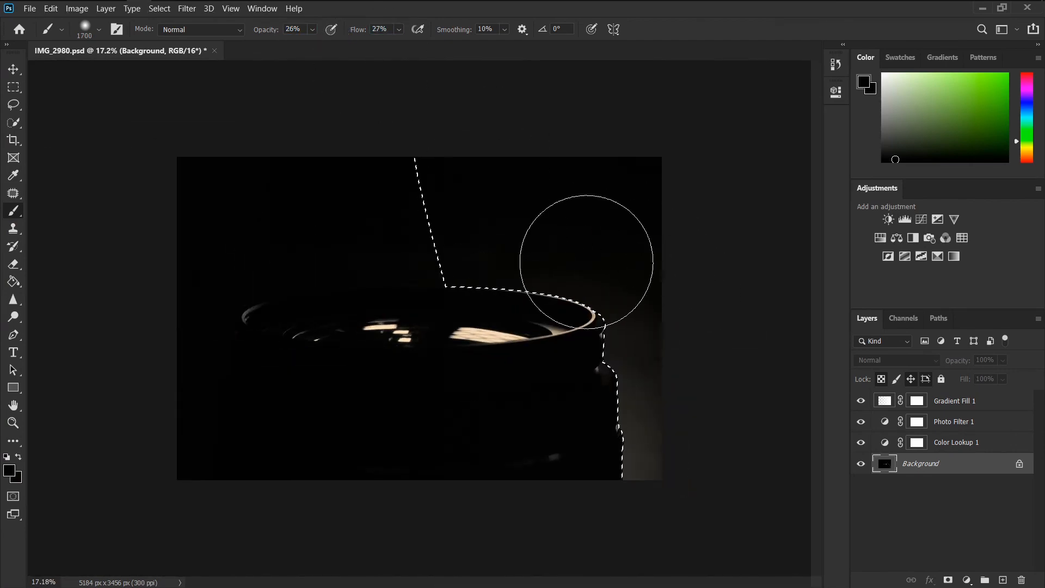
# Paint black over the selected background above and beside the lens, varying the brush size between 1500 and 2000.
pyautogui.press(']')
pyautogui.press(']')
pyautogui.press(']')
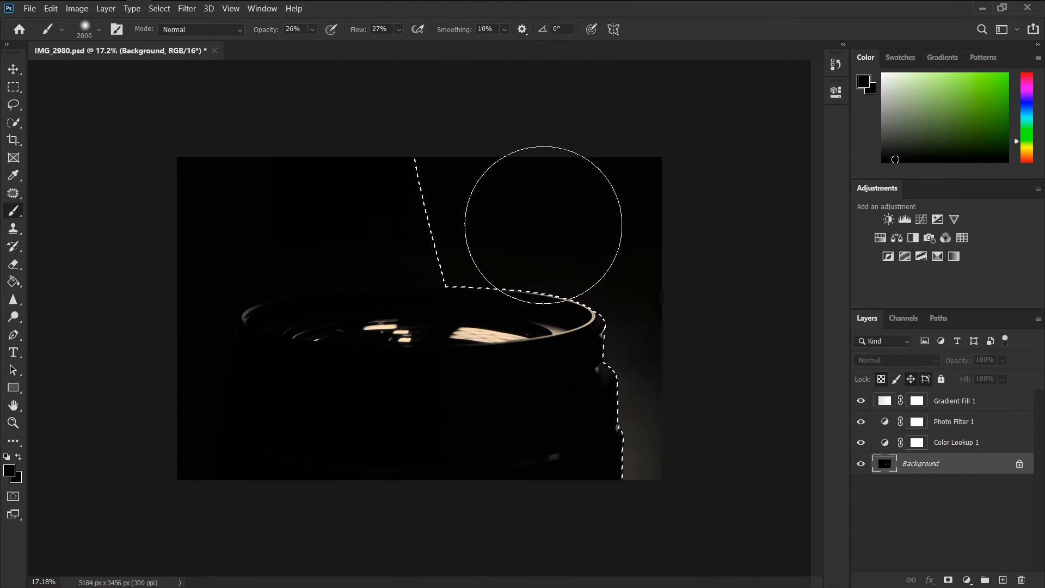
pyautogui.press('[')
pyautogui.press('[')
pyautogui.press('[')
pyautogui.press('[')
pyautogui.press('[')
pyautogui.press('[')
pyautogui.press('[')
pyautogui.press('[')
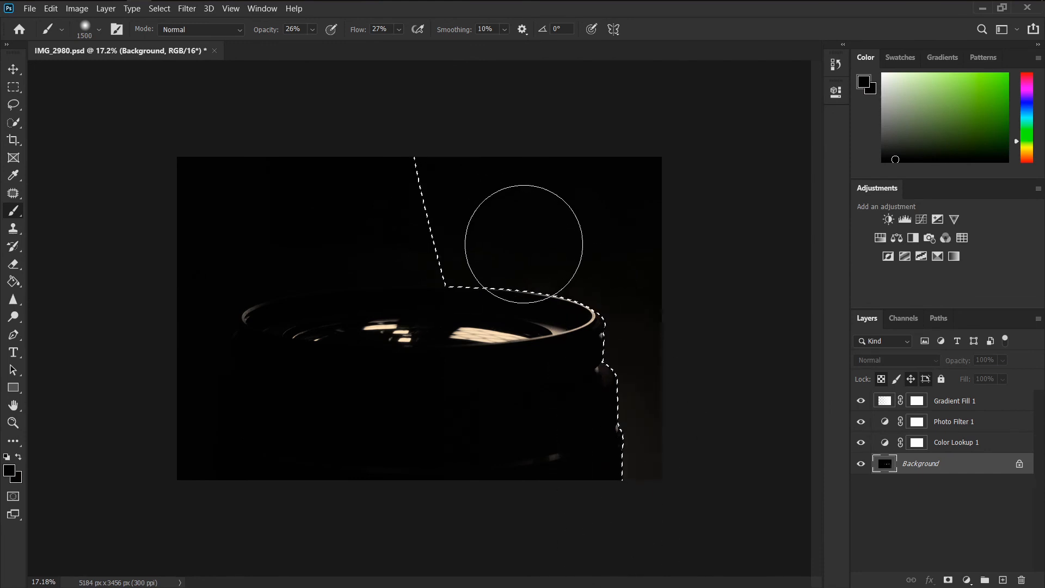
pyautogui.press(']')
pyautogui.press(']')
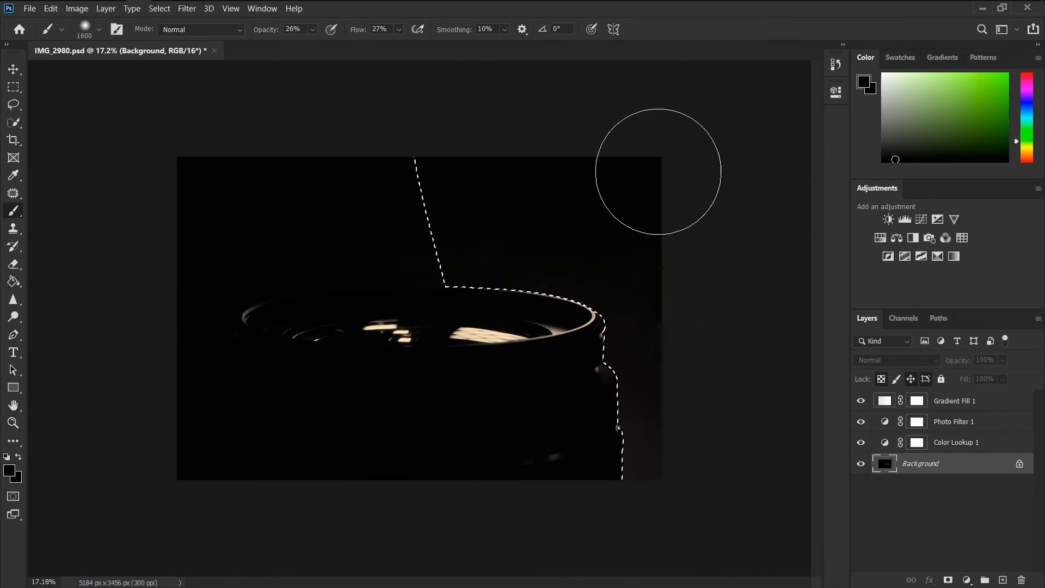
# Deselect the background, inspect the painted edge along the barrel's right side, and restore the selection.
pyautogui.press('m')
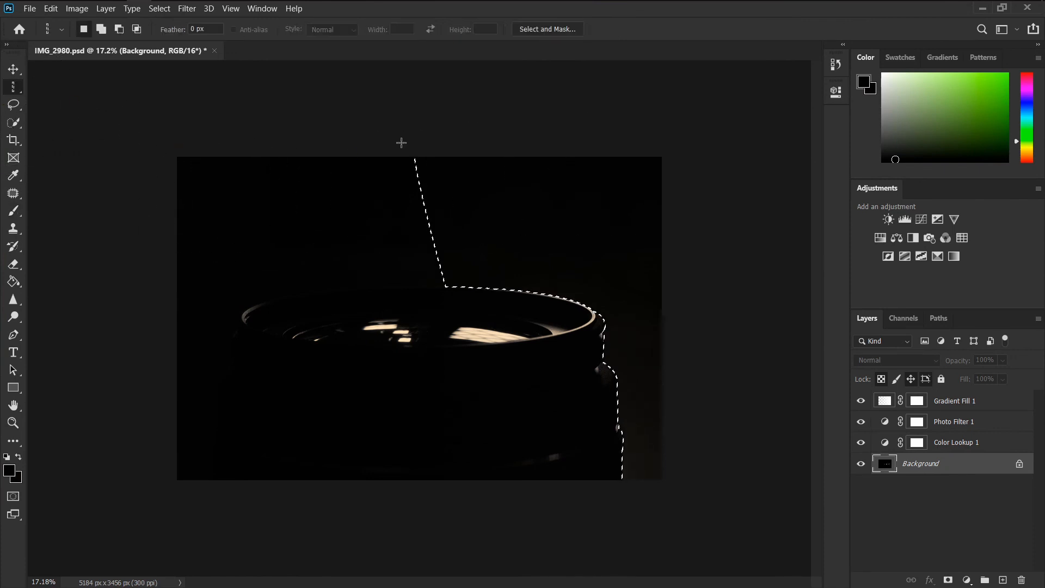
pyautogui.rightClick(554, 217)
pyautogui.click(599, 224)
pyautogui.click(13, 69)
pyautogui.scroll(6, 370, 197)
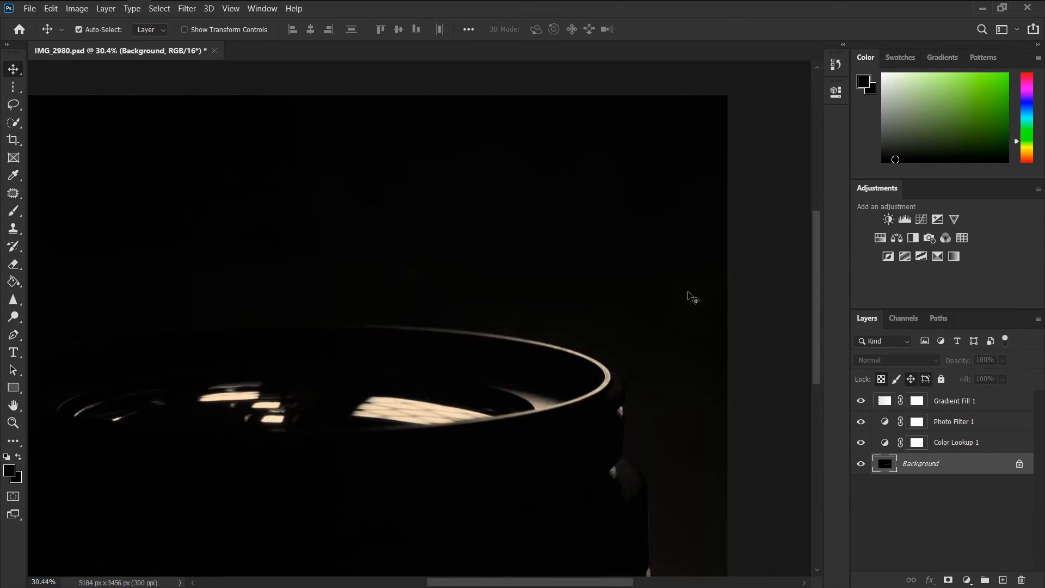
pyautogui.scroll(10, 691, 297)
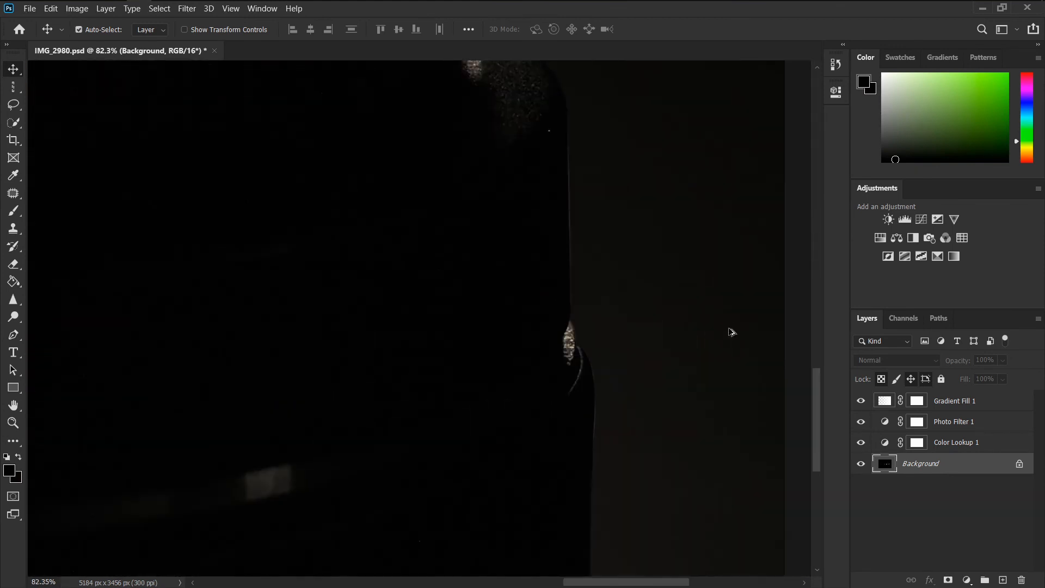
pyautogui.scroll(6, 731, 332)
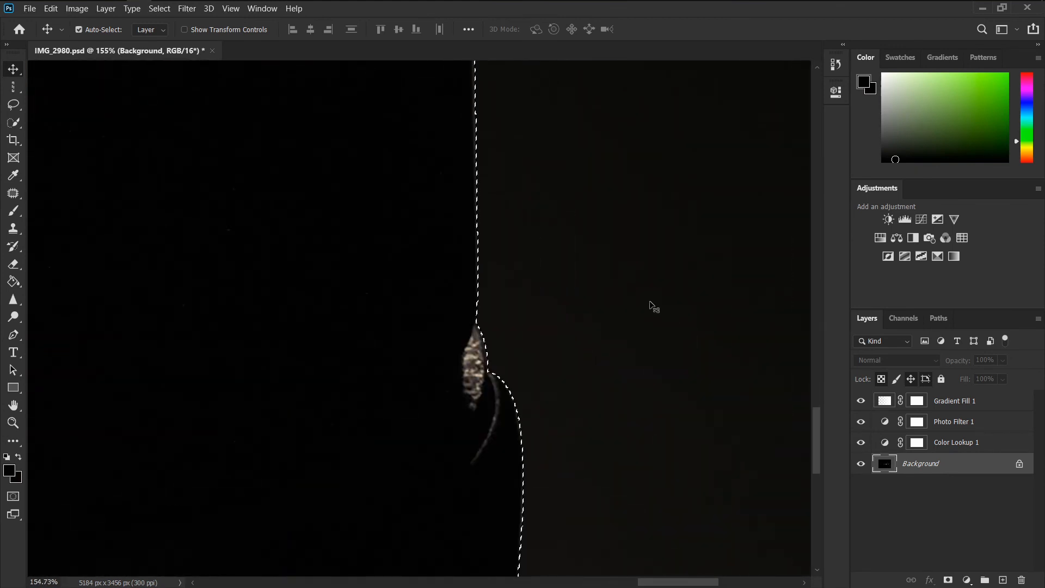
pyautogui.scroll(3, 651, 305)
pyautogui.click(13, 104)
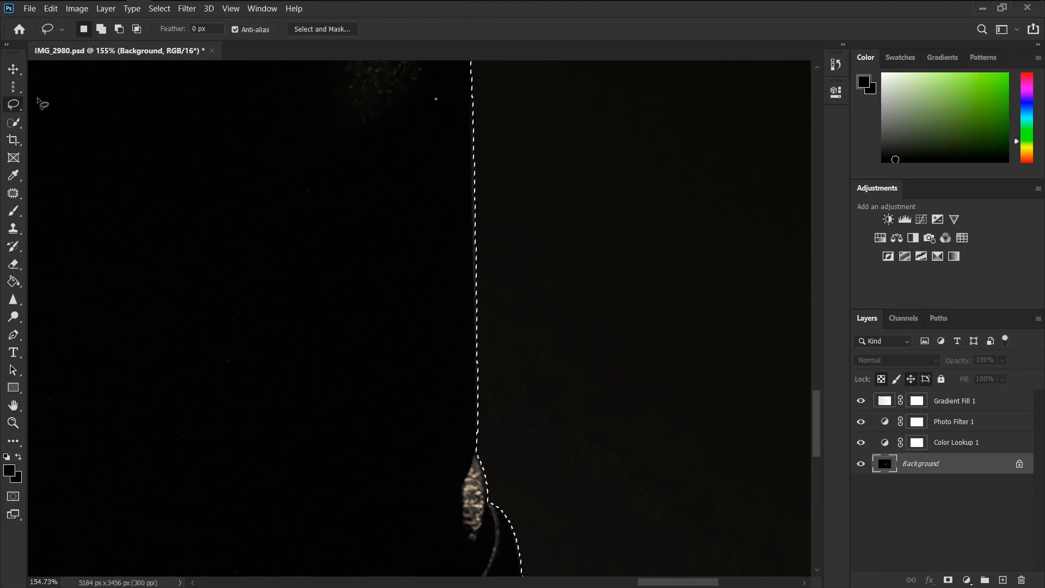
# Undo the background painting and the selection to get back to the closed path.
pyautogui.scroll(-15, 41, 102)
pyautogui.scroll(-2, 333, 310)
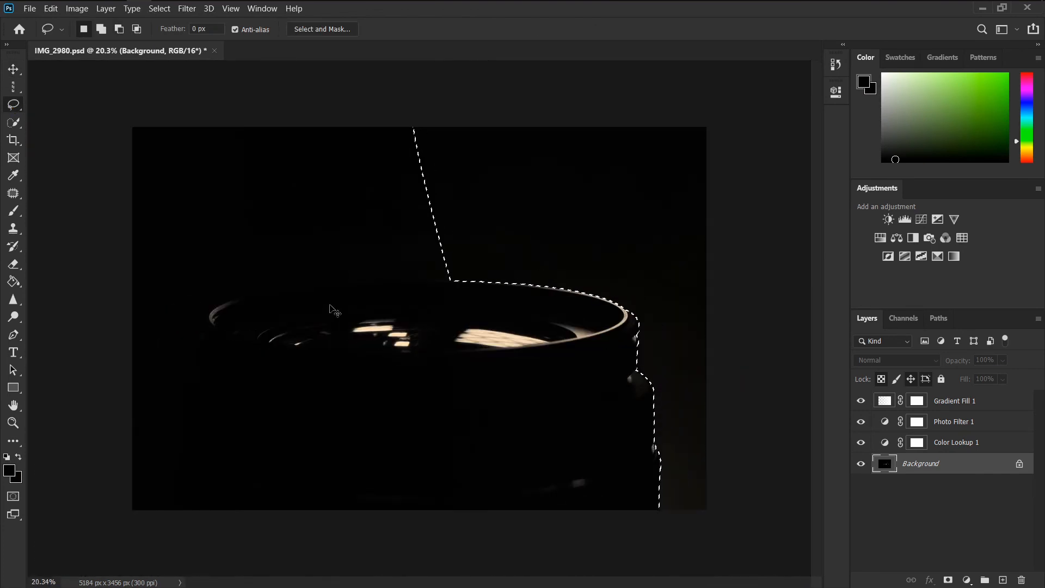
pyautogui.hotkey('ctrl', 'z')
pyautogui.hotkey('ctrl', 'z')
pyautogui.hotkey('ctrl', 'z')
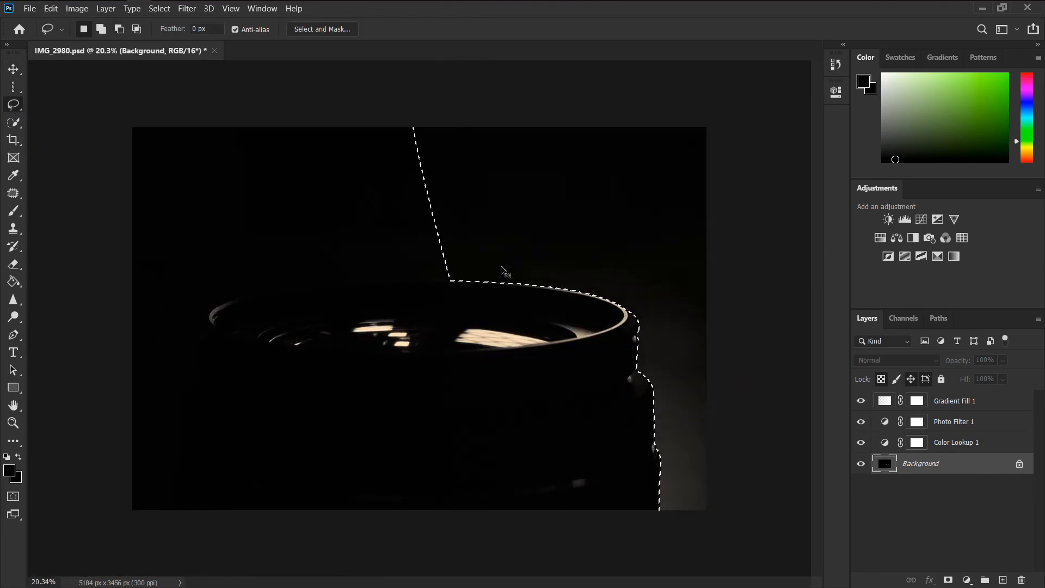
pyautogui.hotkey('ctrl', 'shift', 'z')
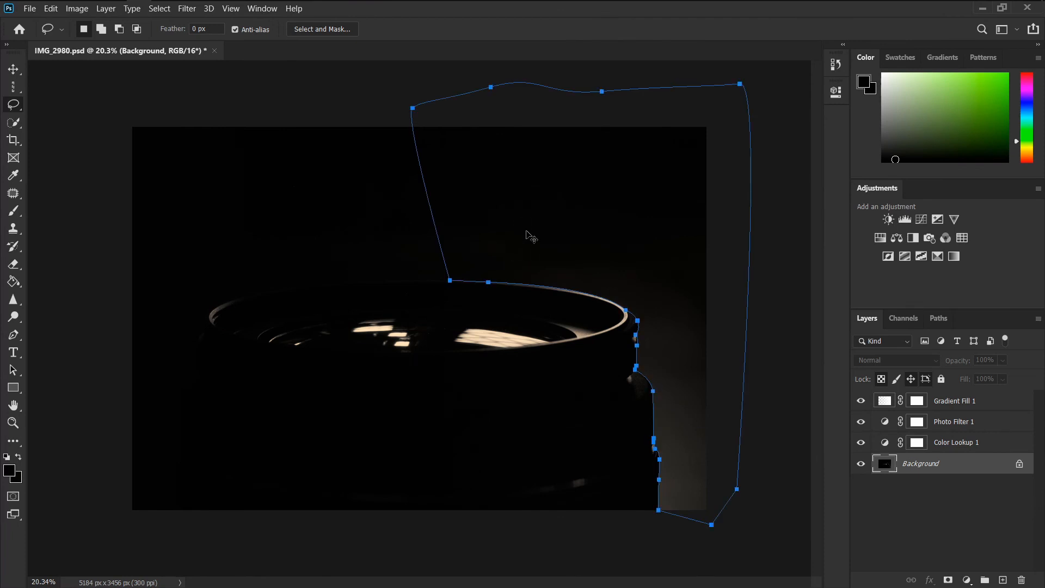
# Make a new anti-aliased selection from the path with a feather radius of 5 pixels.
pyautogui.rightClick(526, 233)
pyautogui.click(16, 336)
pyautogui.rightClick(606, 196)
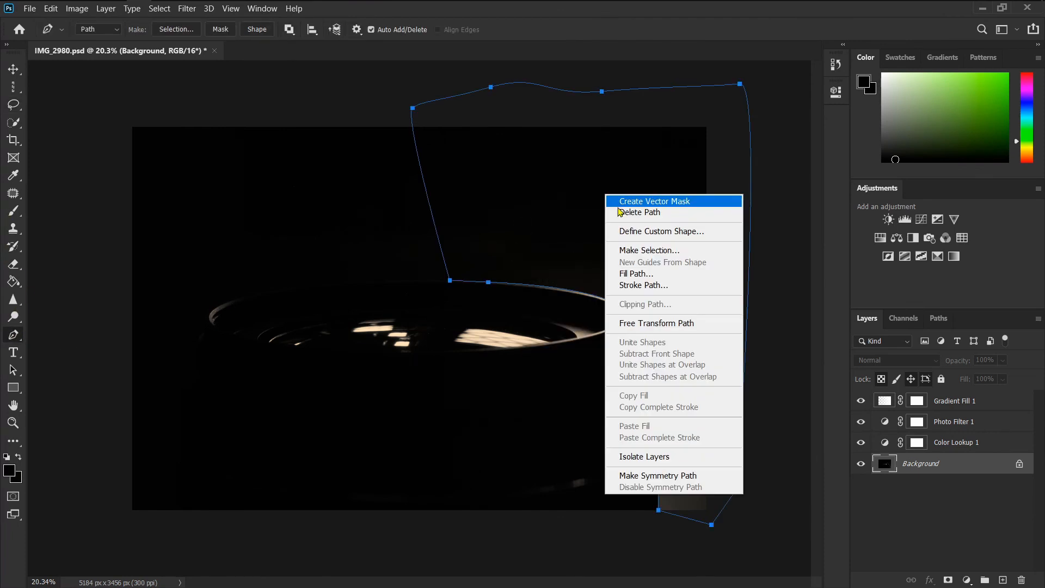
pyautogui.click(629, 249)
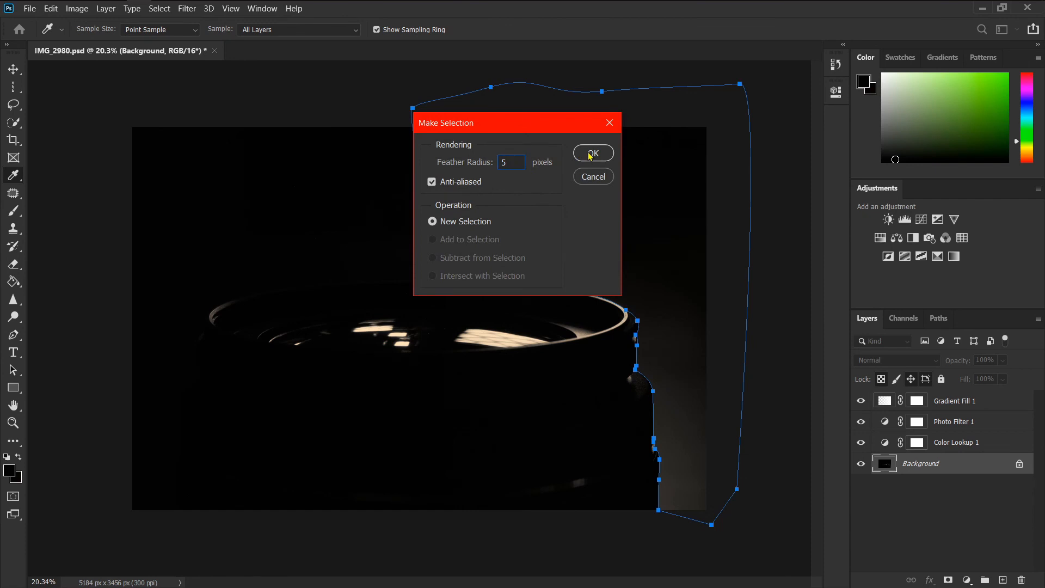
pyautogui.click(591, 154)
# Paint black over the selected background to the right of the lens, reducing the brush size to 1200.
pyautogui.press('b')
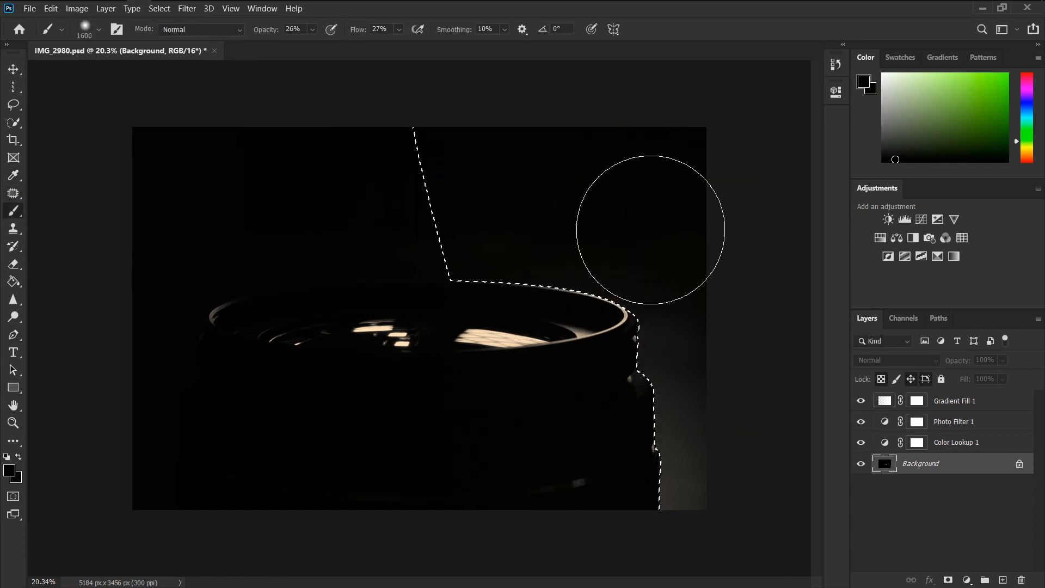
pyautogui.press('[')
pyautogui.press('[')
pyautogui.press('[')
pyautogui.press('[')
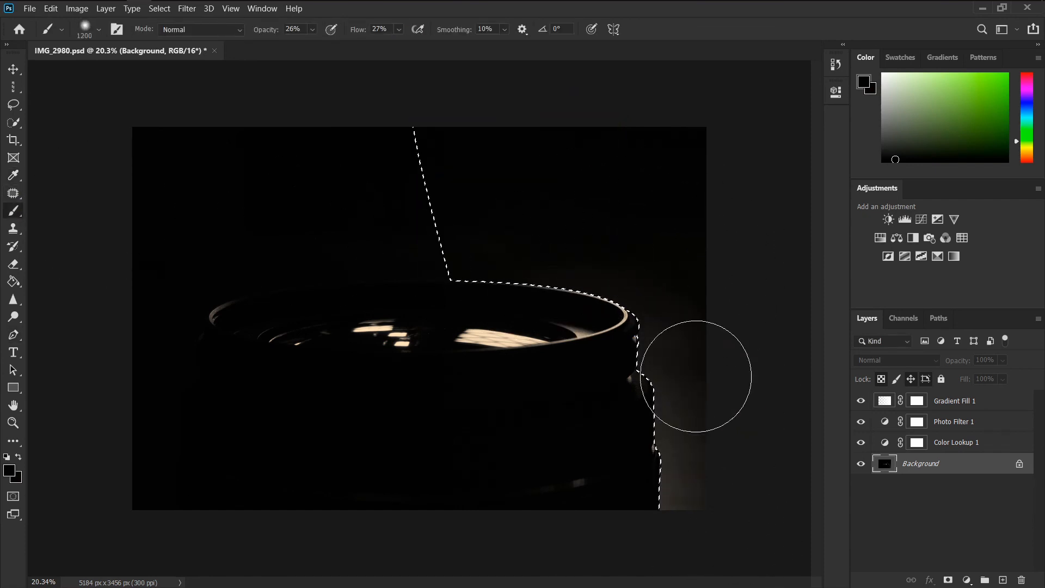